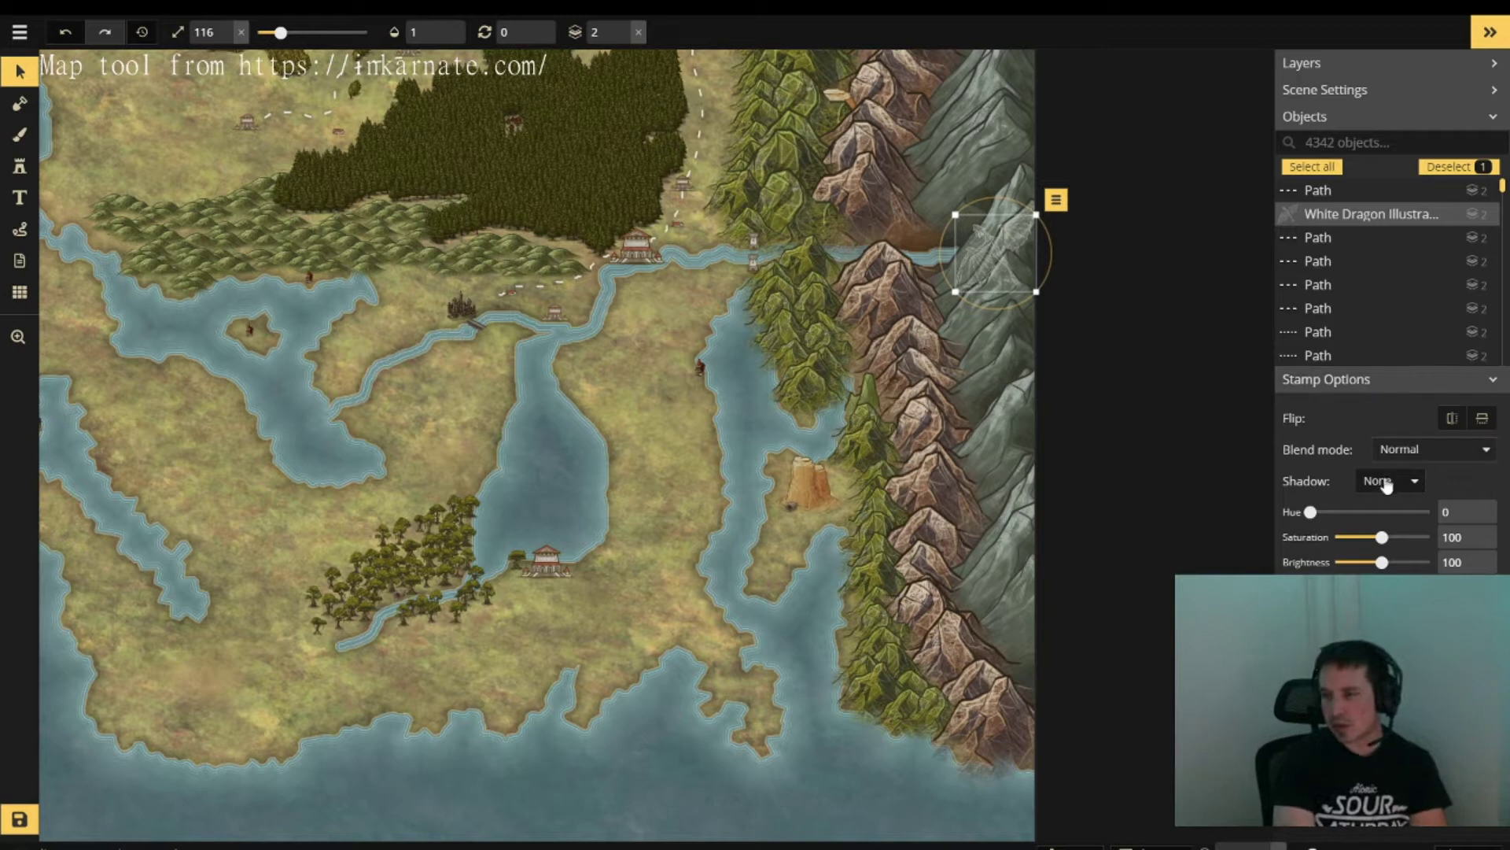
- Set the white dragon stamp's hue to 360 and its shadow to Object
{"action": "left_click_drag", "start_coordinate": [1312, 512], "coordinate": [1417, 507]}
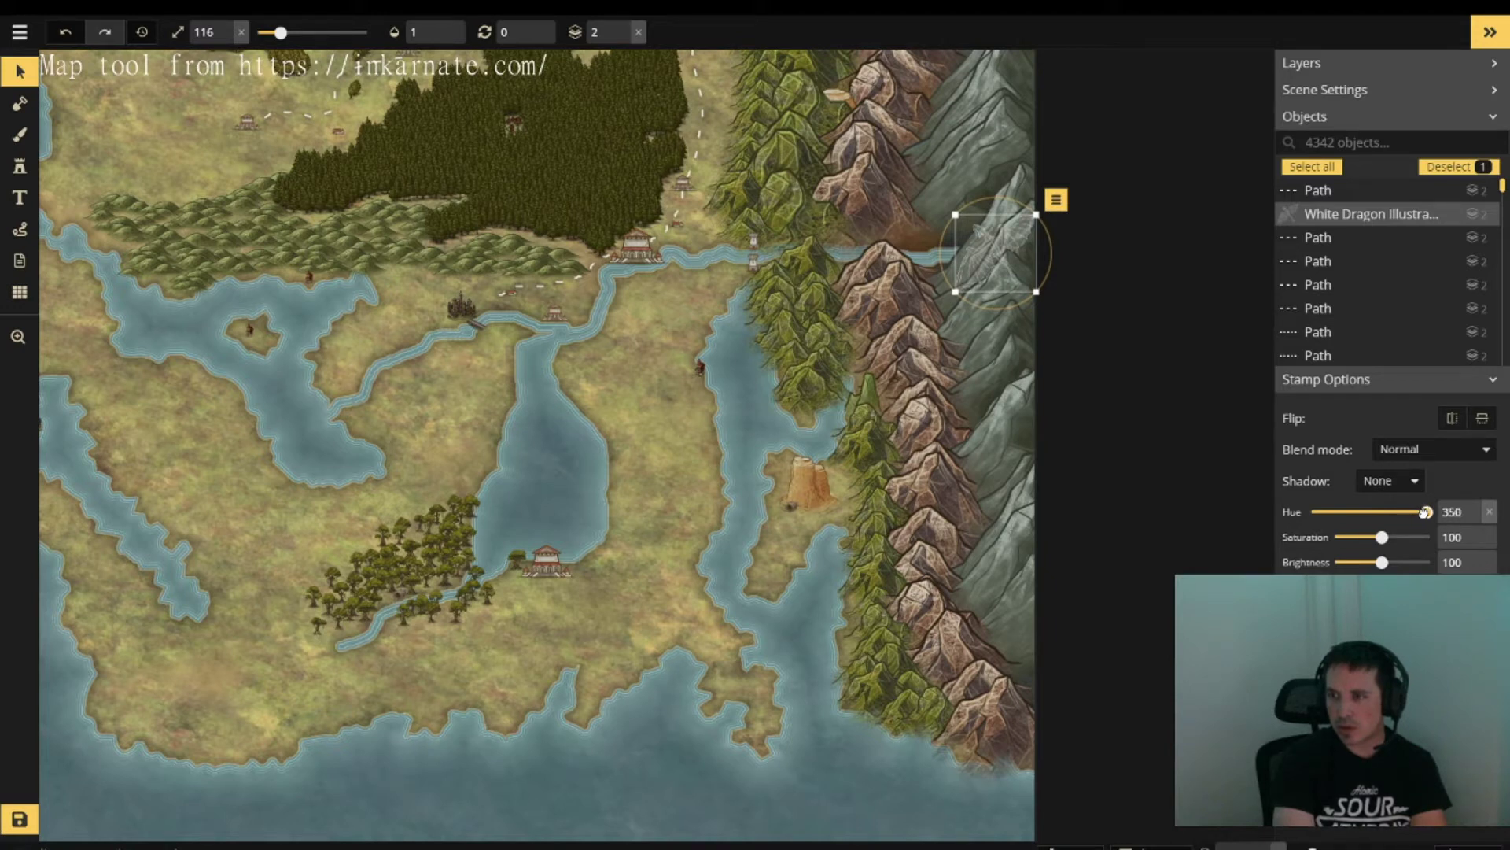
{"action": "left_click", "coordinate": [1412, 483]}
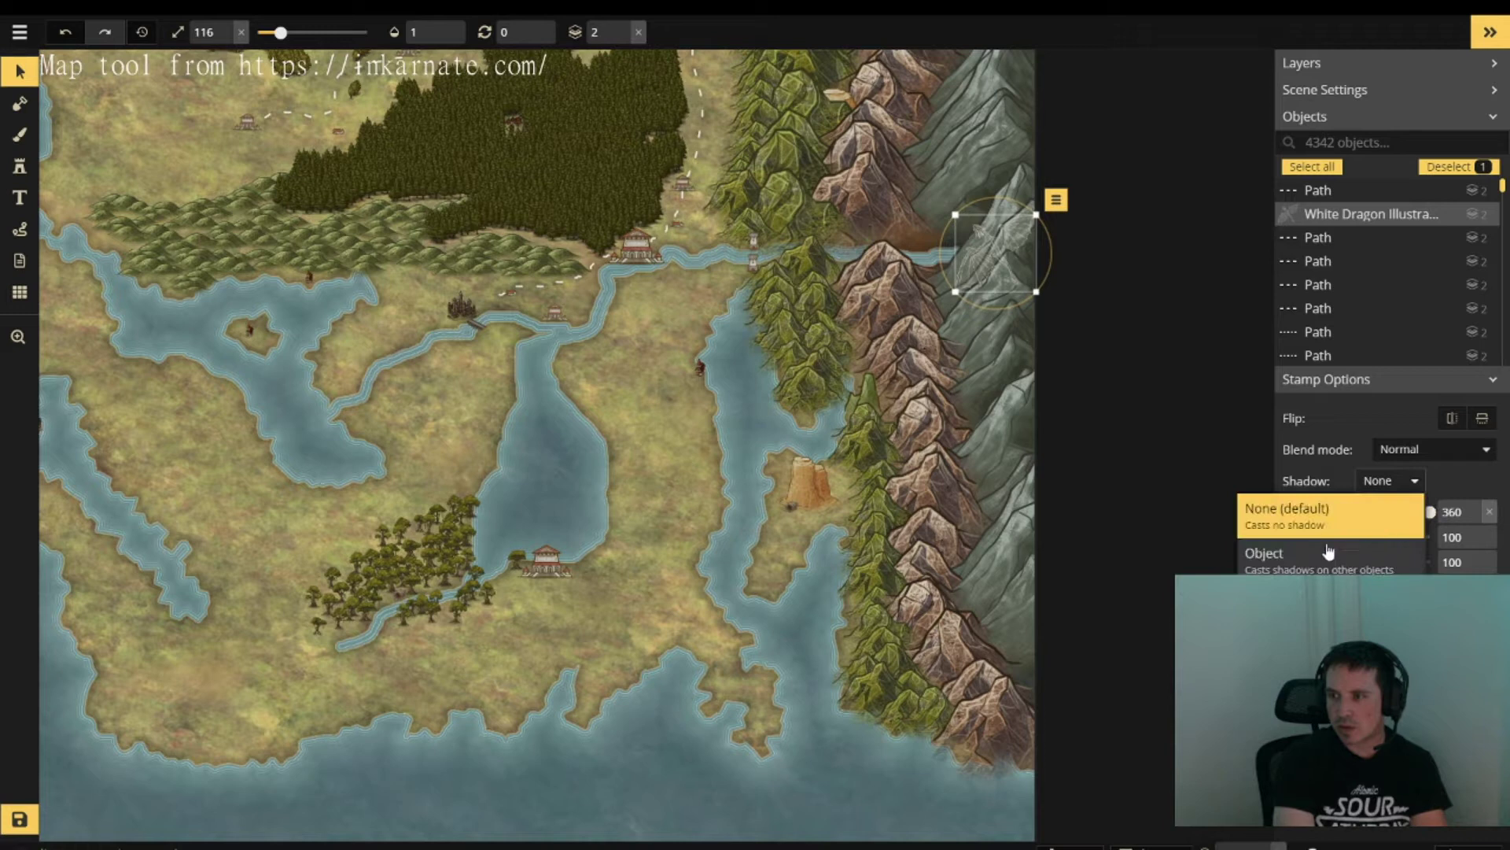
{"action": "left_click", "coordinate": [1328, 553]}
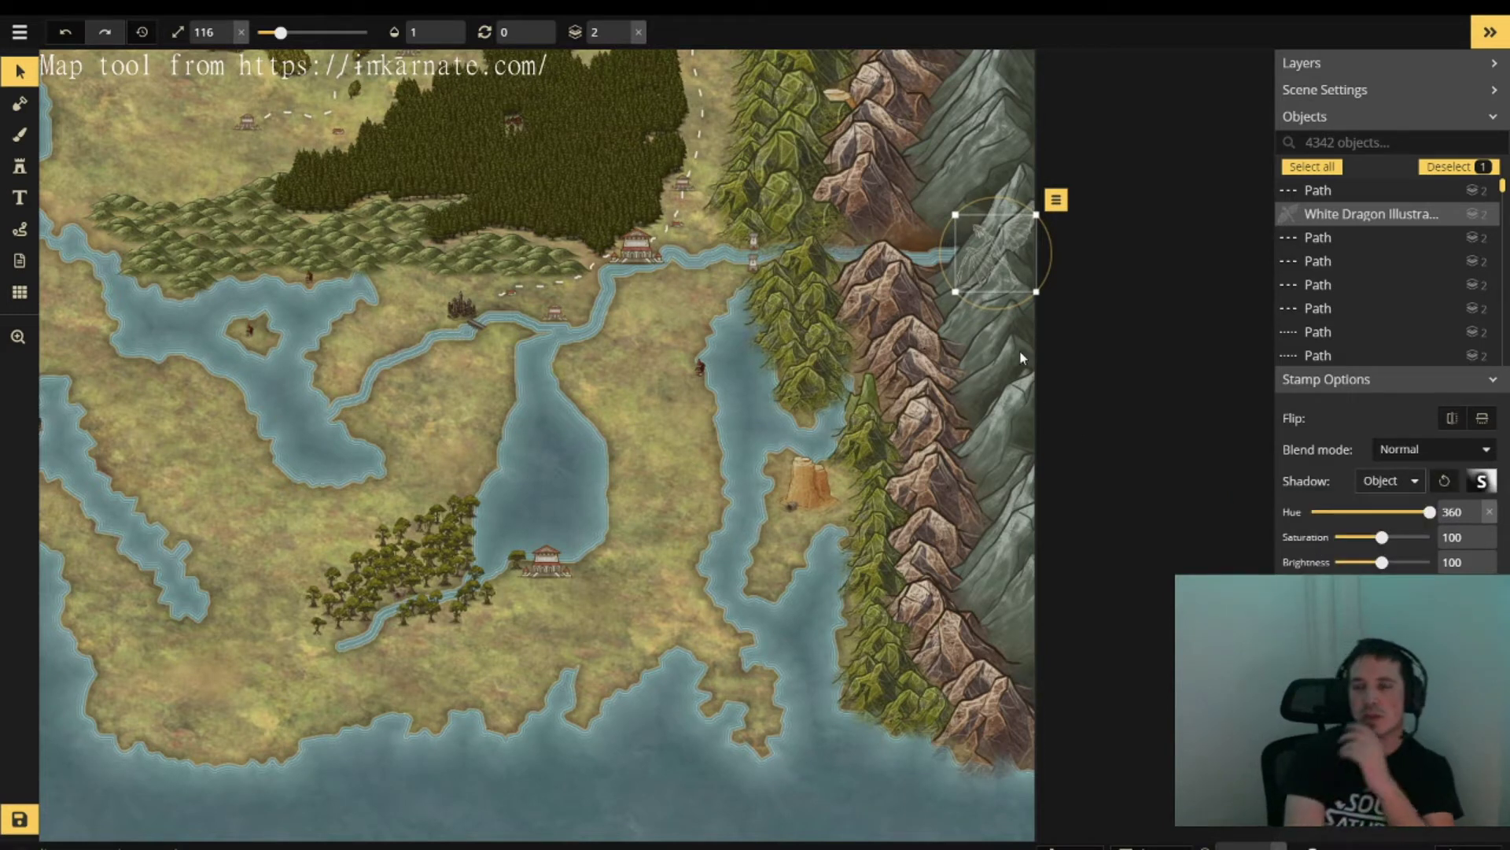
- Move the white dragon stamp slightly northwest to the river's eastern end and rotate it to 307 degrees
{"action": "left_click_drag", "start_coordinate": [990, 252], "coordinate": [959, 235]}
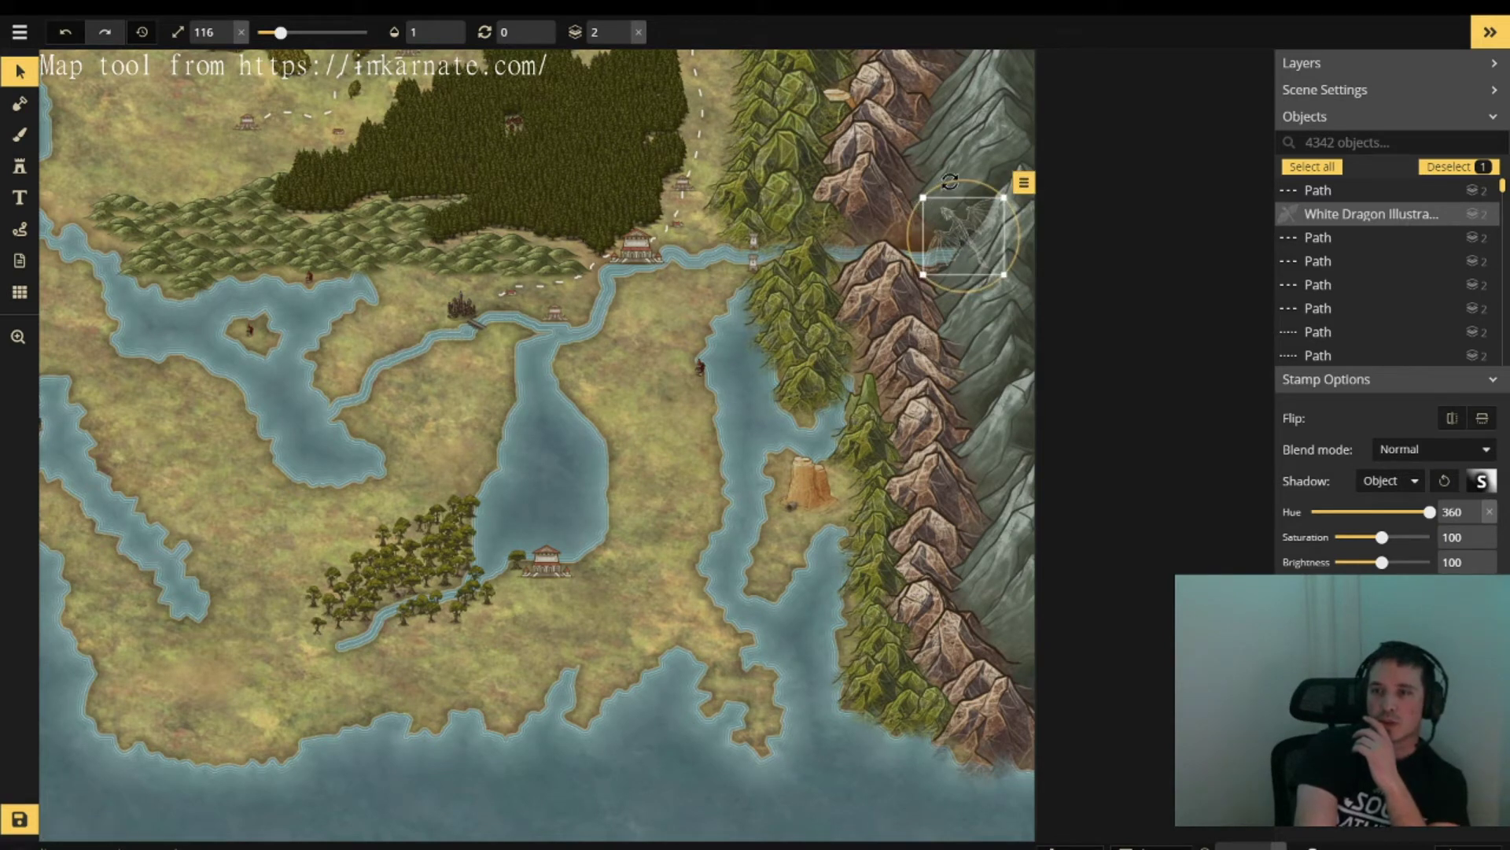
{"action": "left_click_drag", "start_coordinate": [954, 183], "coordinate": [908, 202]}
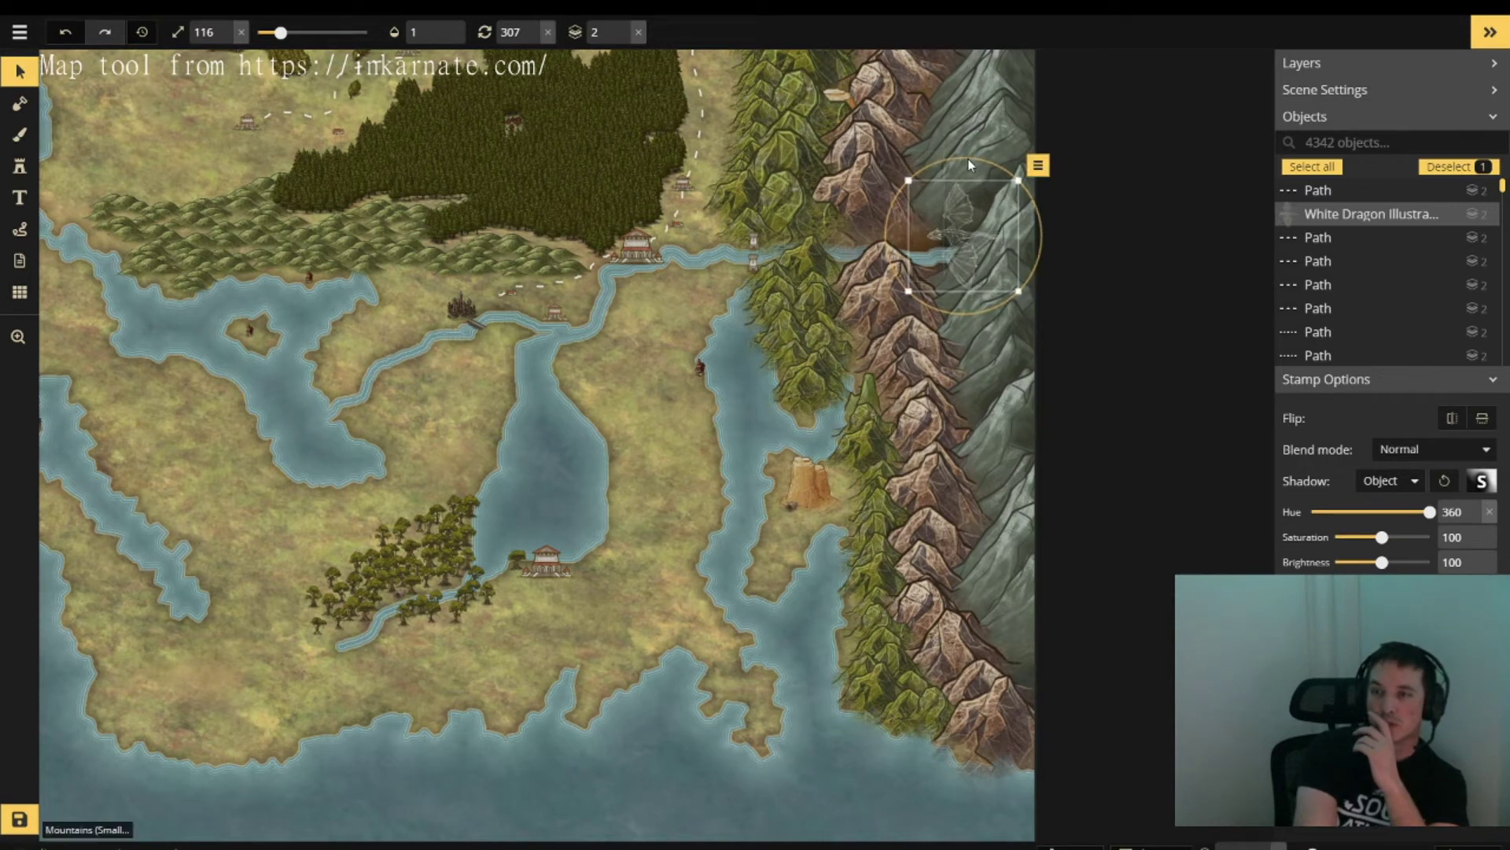
{"action": "left_click_drag", "start_coordinate": [968, 159], "coordinate": [961, 157]}
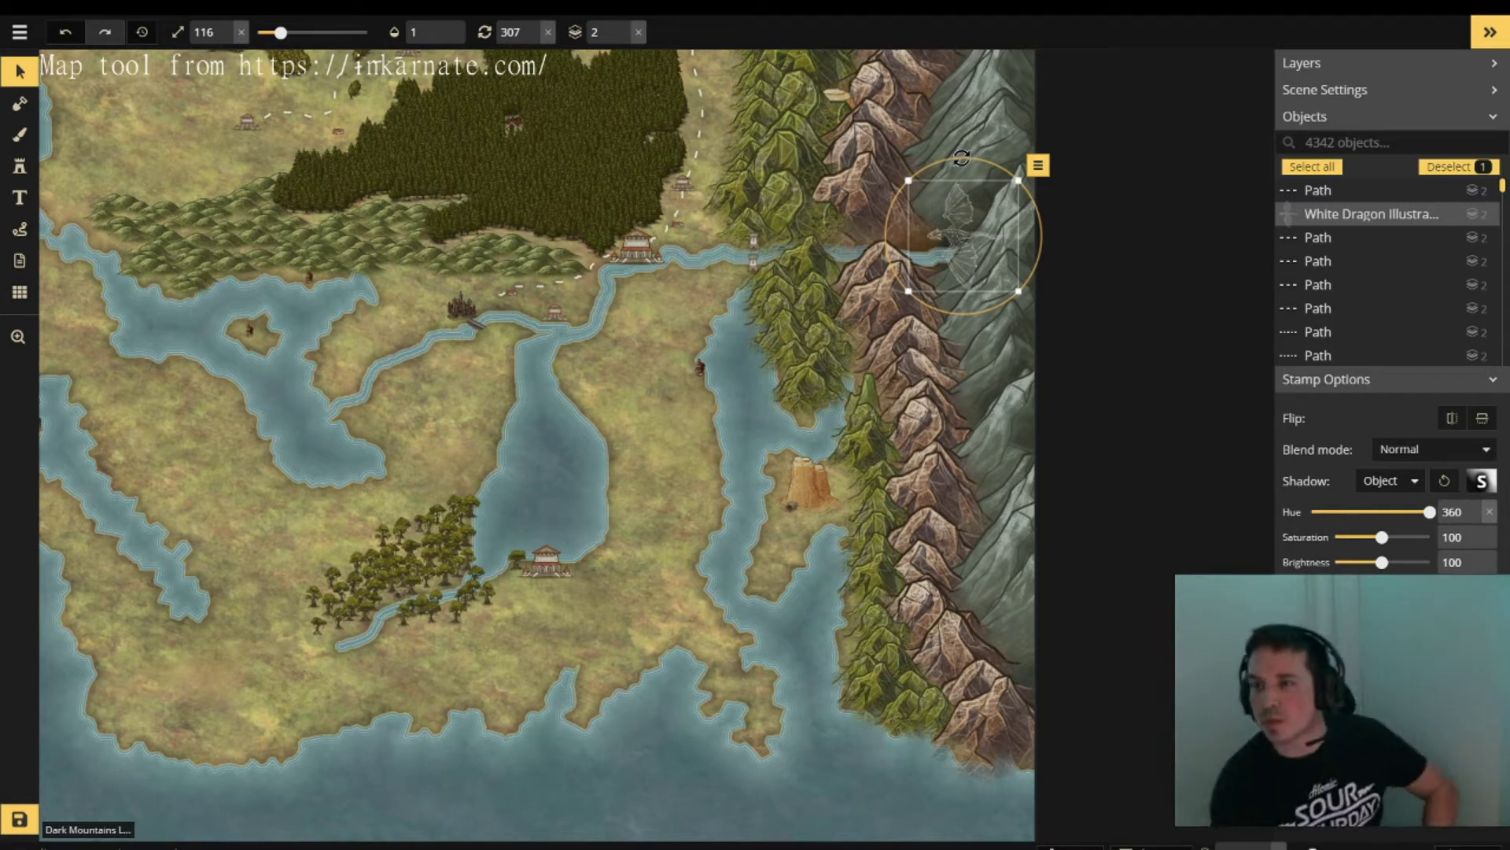
- Move the white dragon stamp down to layer 1 and clear the selection
{"action": "left_click", "coordinate": [1036, 173]}
{"action": "left_click", "coordinate": [1037, 167]}
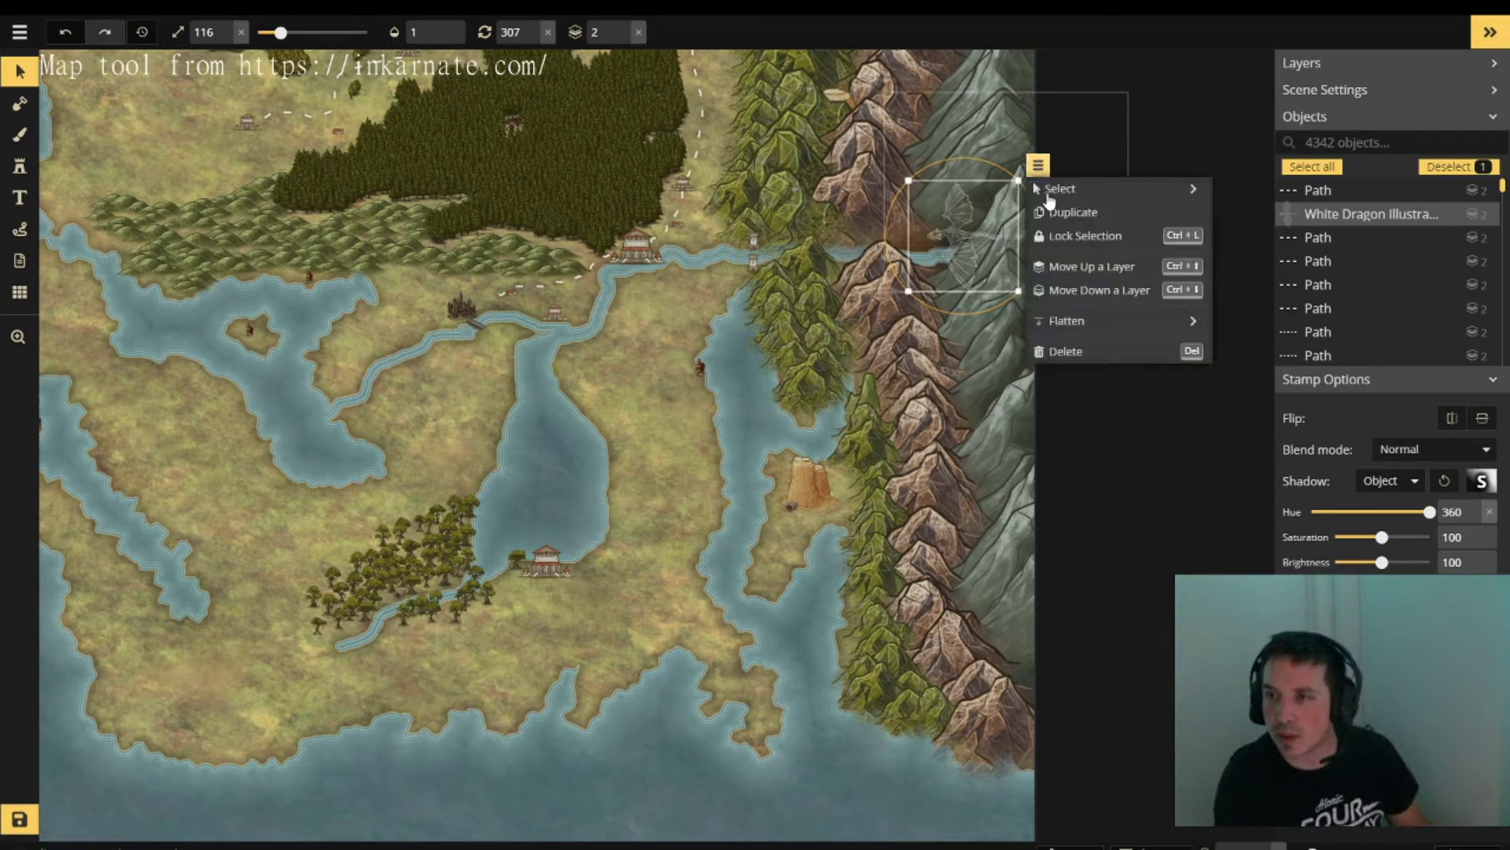
{"action": "left_click", "coordinate": [1131, 293]}
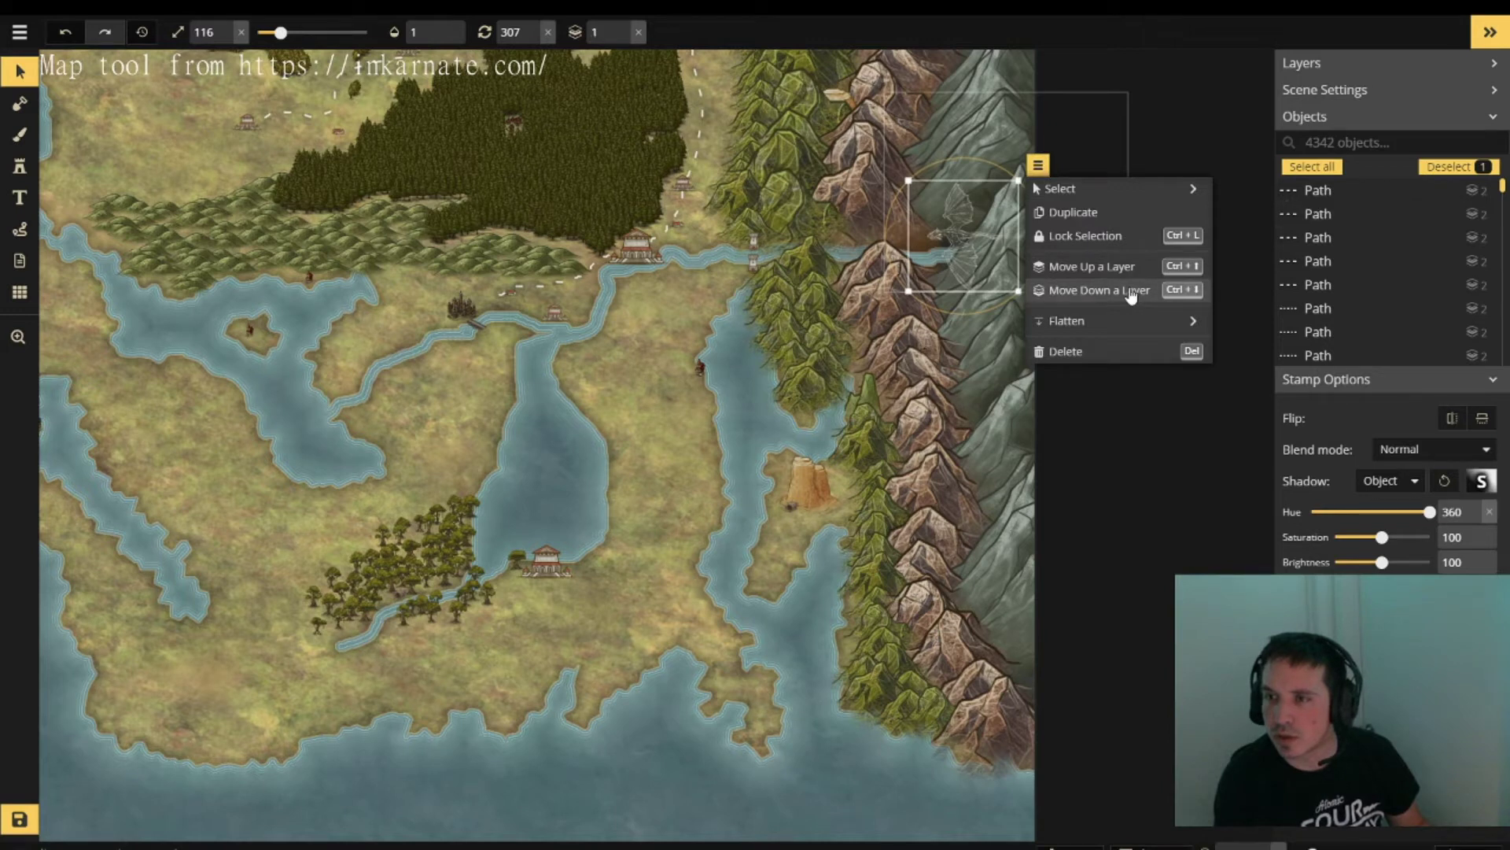
{"action": "left_click", "coordinate": [1130, 483]}
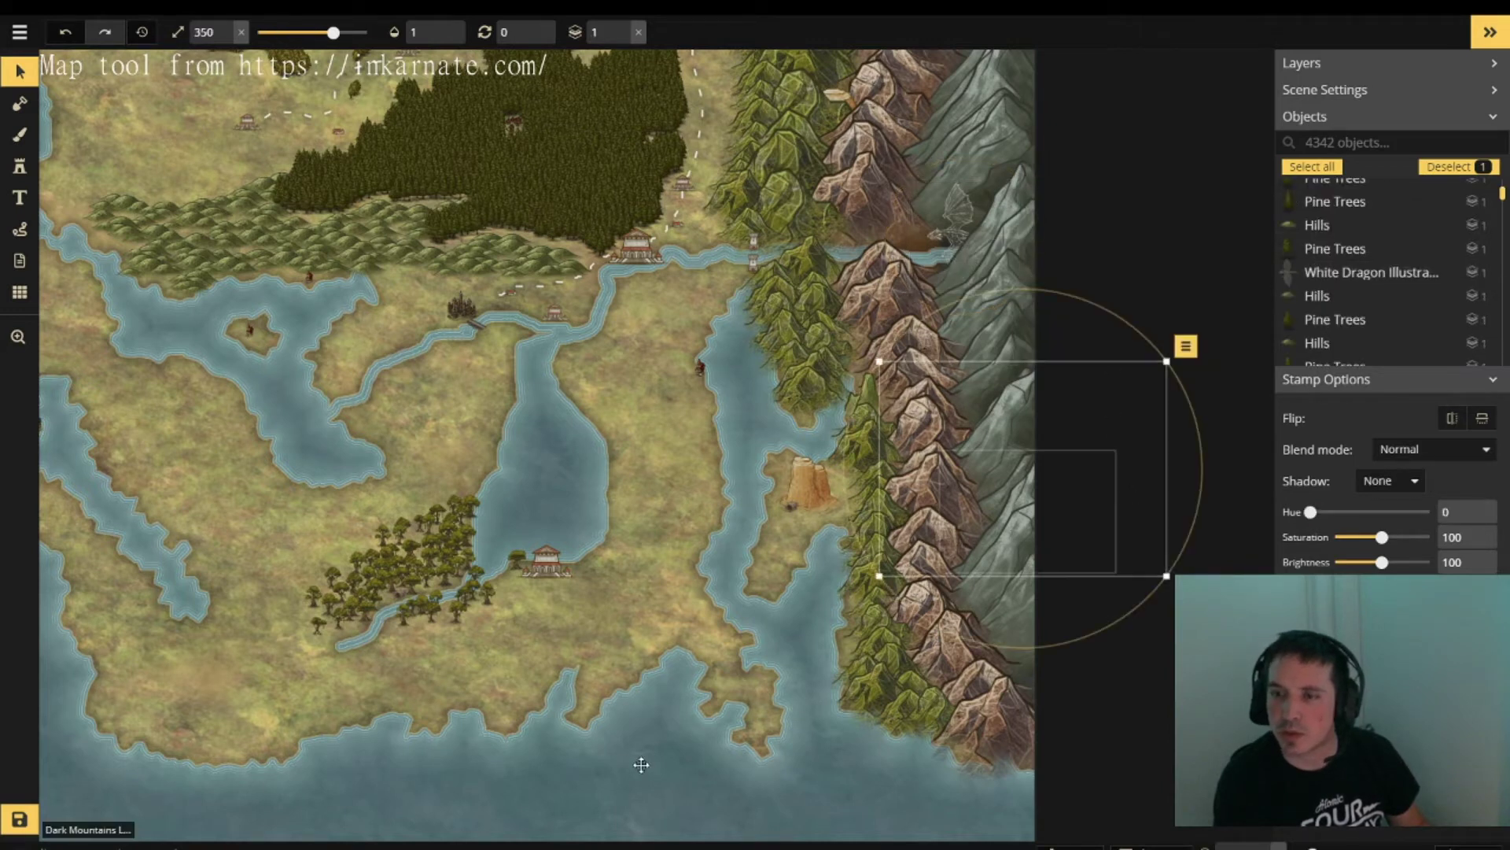
{"action": "left_click", "coordinate": [782, 653]}
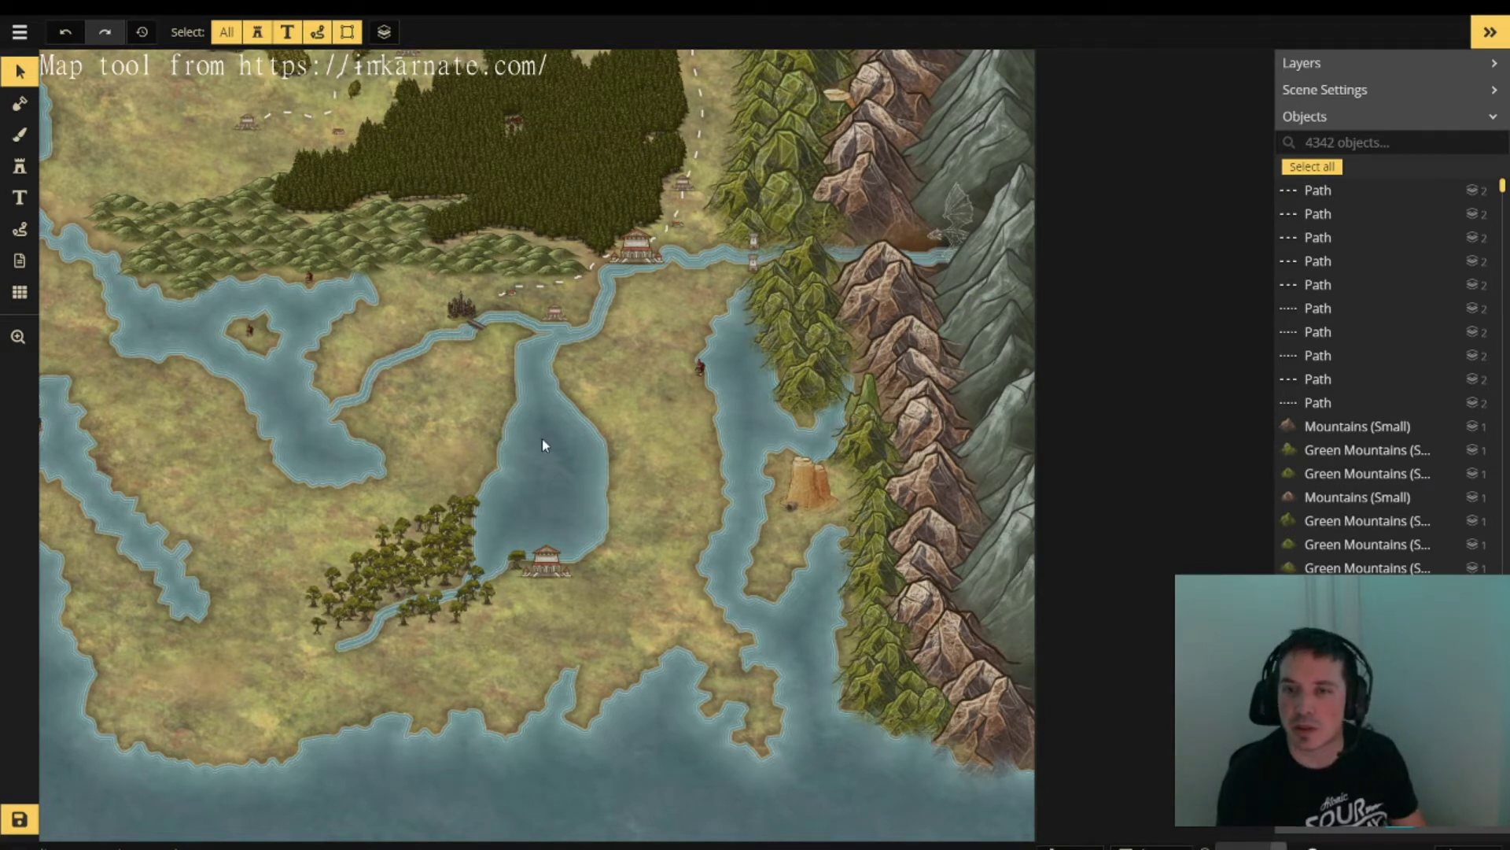
- Activate the texture brush for painting on the map's foreground layer
{"action": "scroll", "coordinate": [537, 431], "scroll_direction": "down", "scroll_amount": 5}
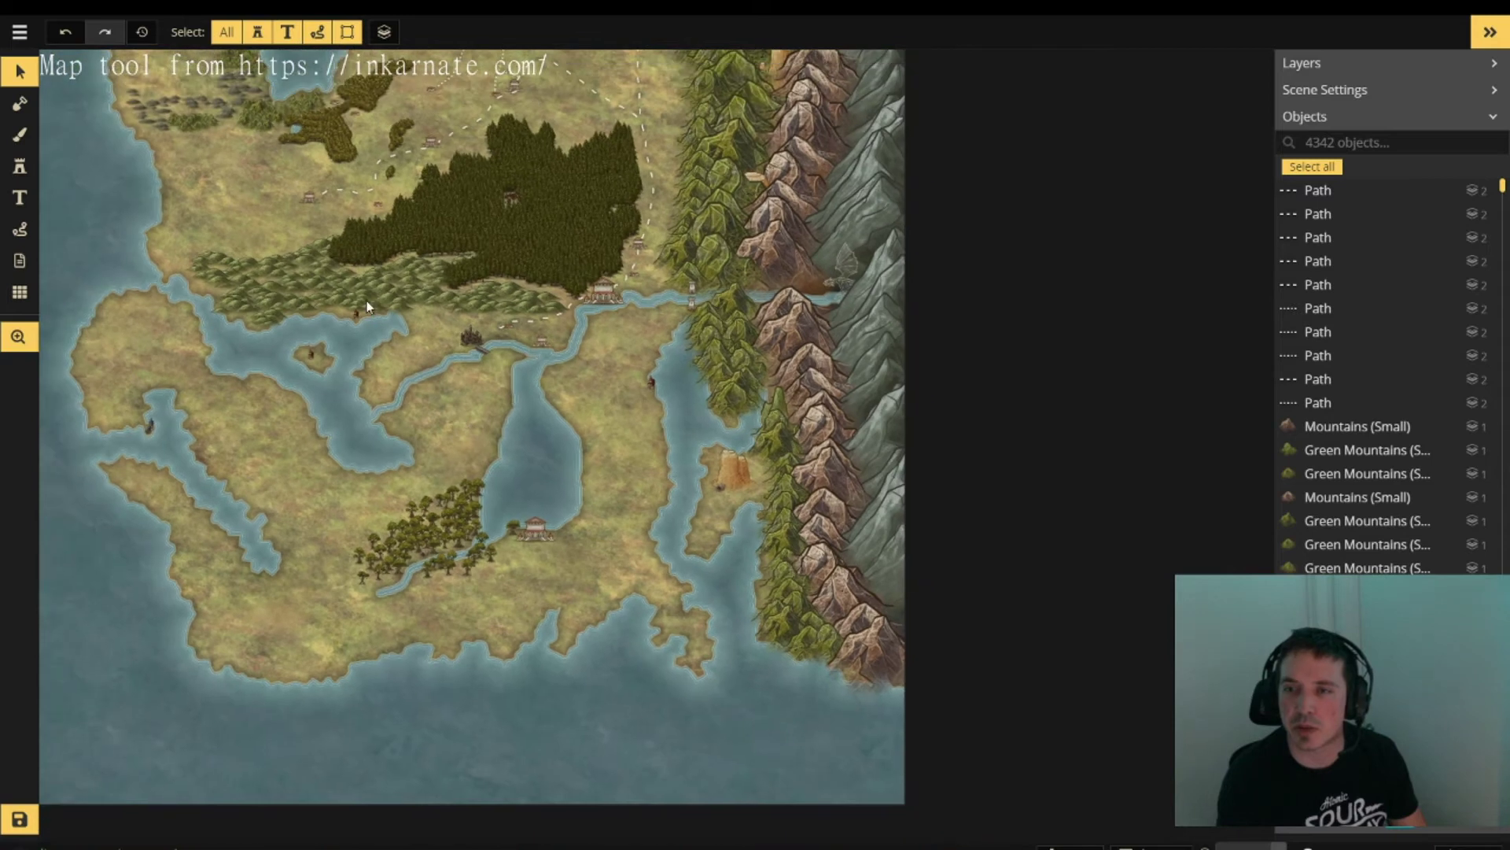
{"action": "left_click_drag", "start_coordinate": [243, 181], "coordinate": [371, 397]}
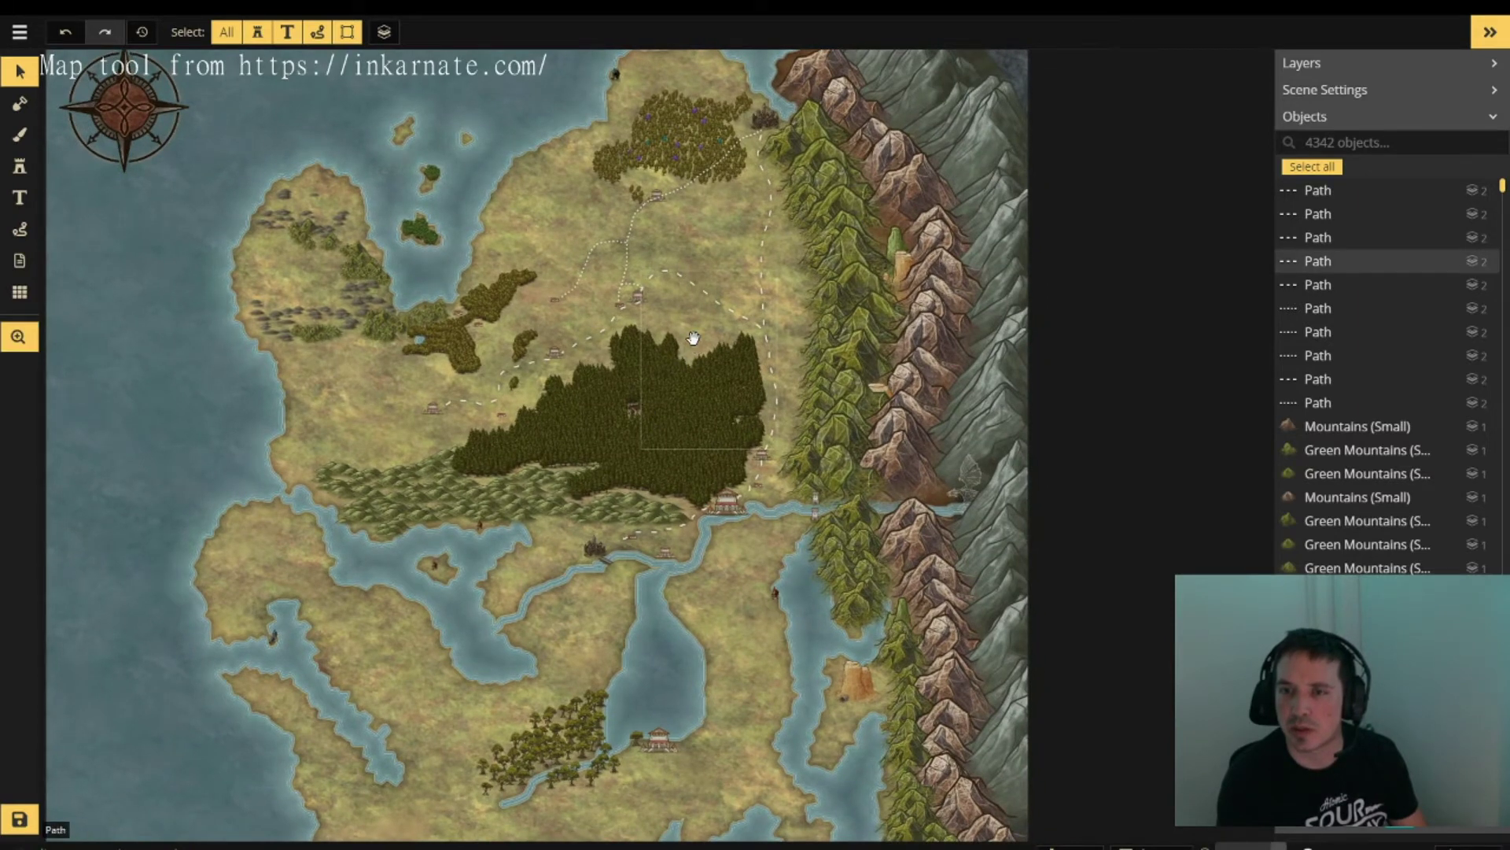
{"action": "scroll", "coordinate": [693, 338], "scroll_direction": "down", "scroll_amount": 1}
{"action": "left_click_drag", "start_coordinate": [664, 574], "coordinate": [659, 550]}
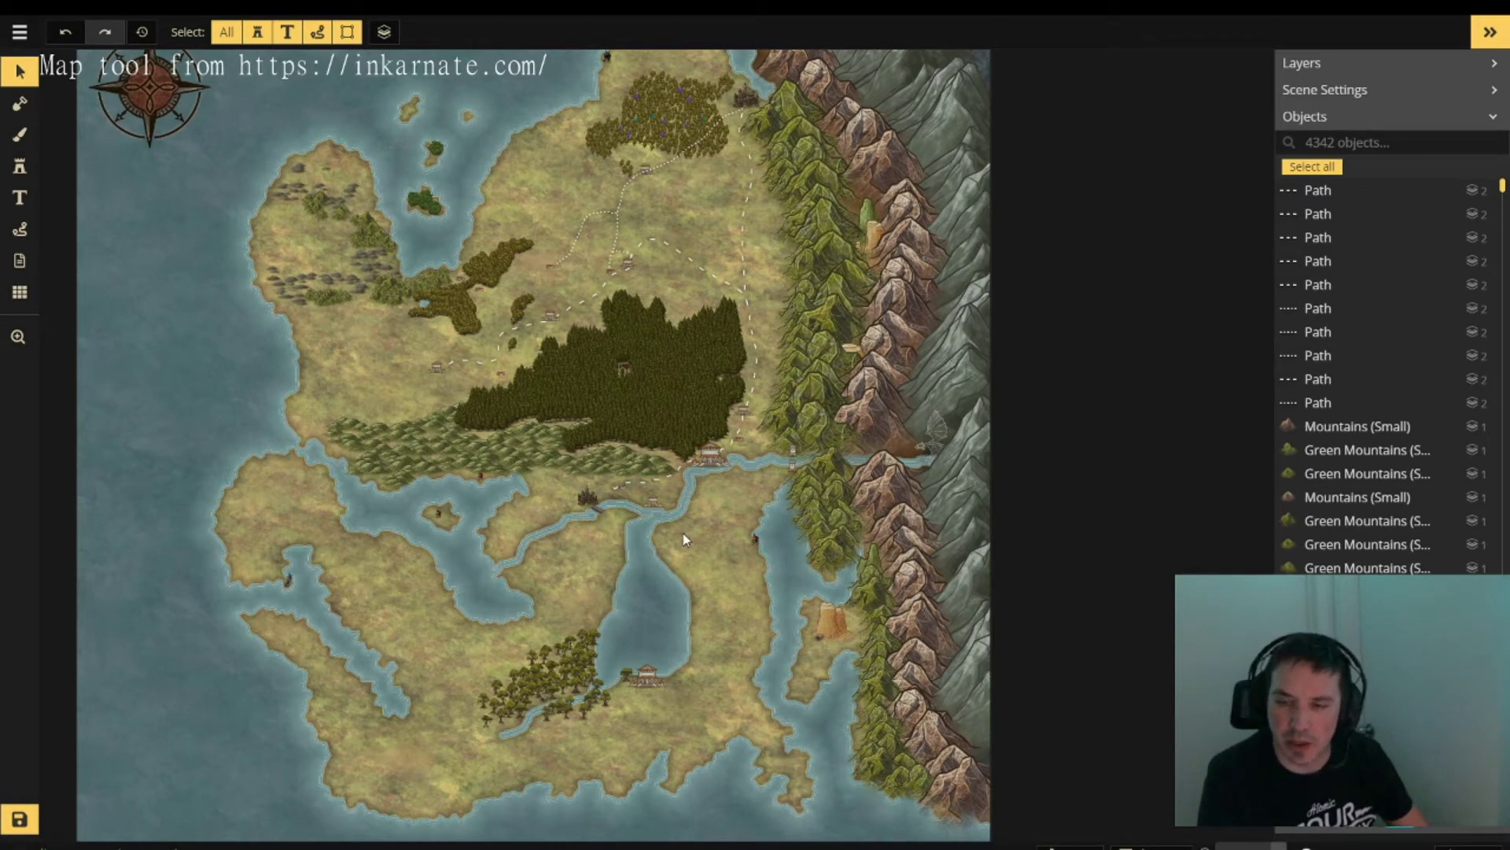
{"action": "left_click", "coordinate": [25, 140]}
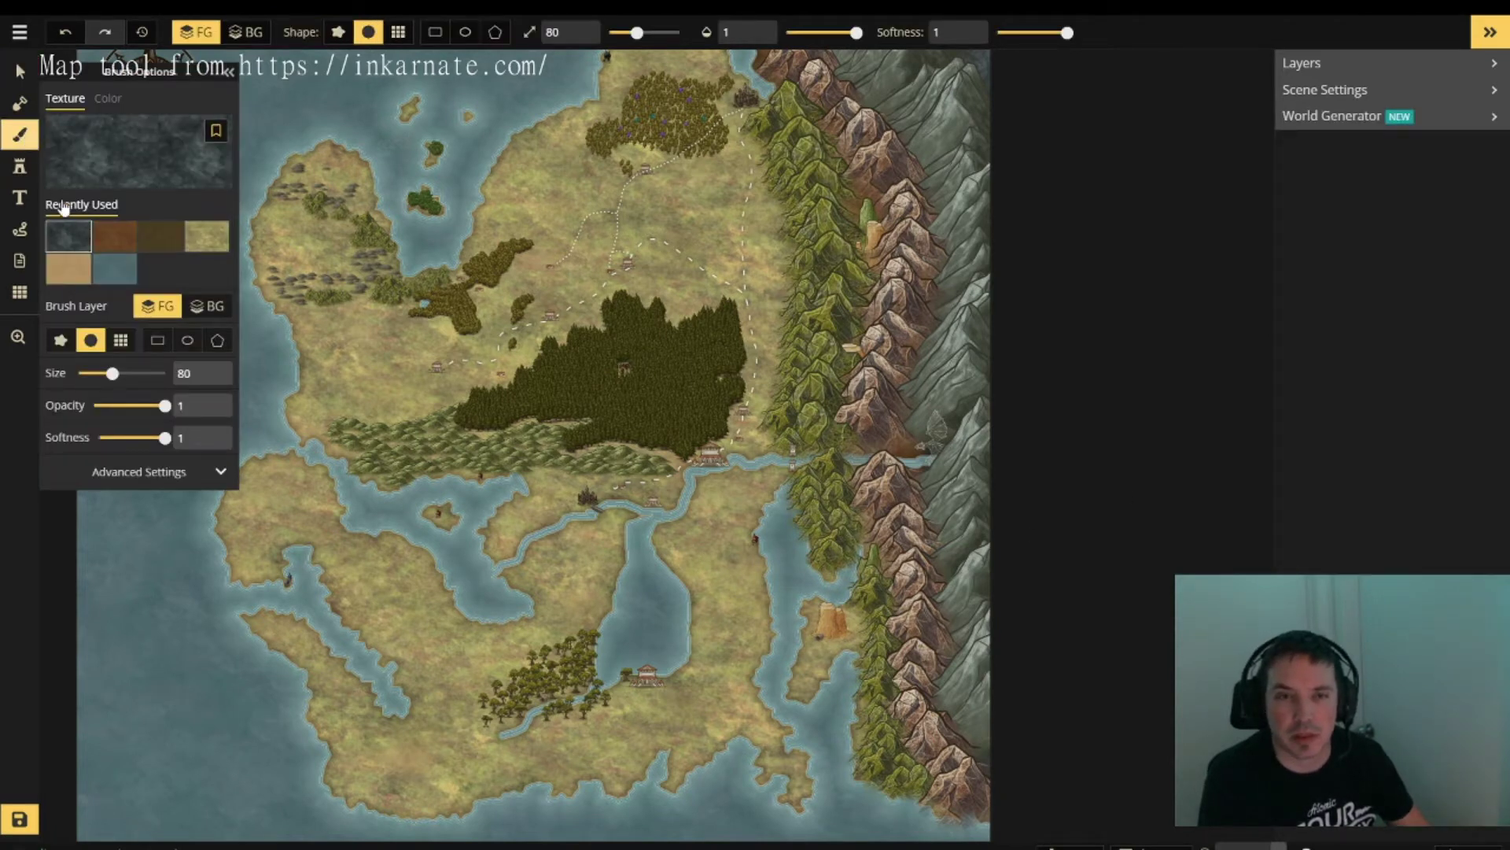
{"action": "left_click", "coordinate": [19, 114]}
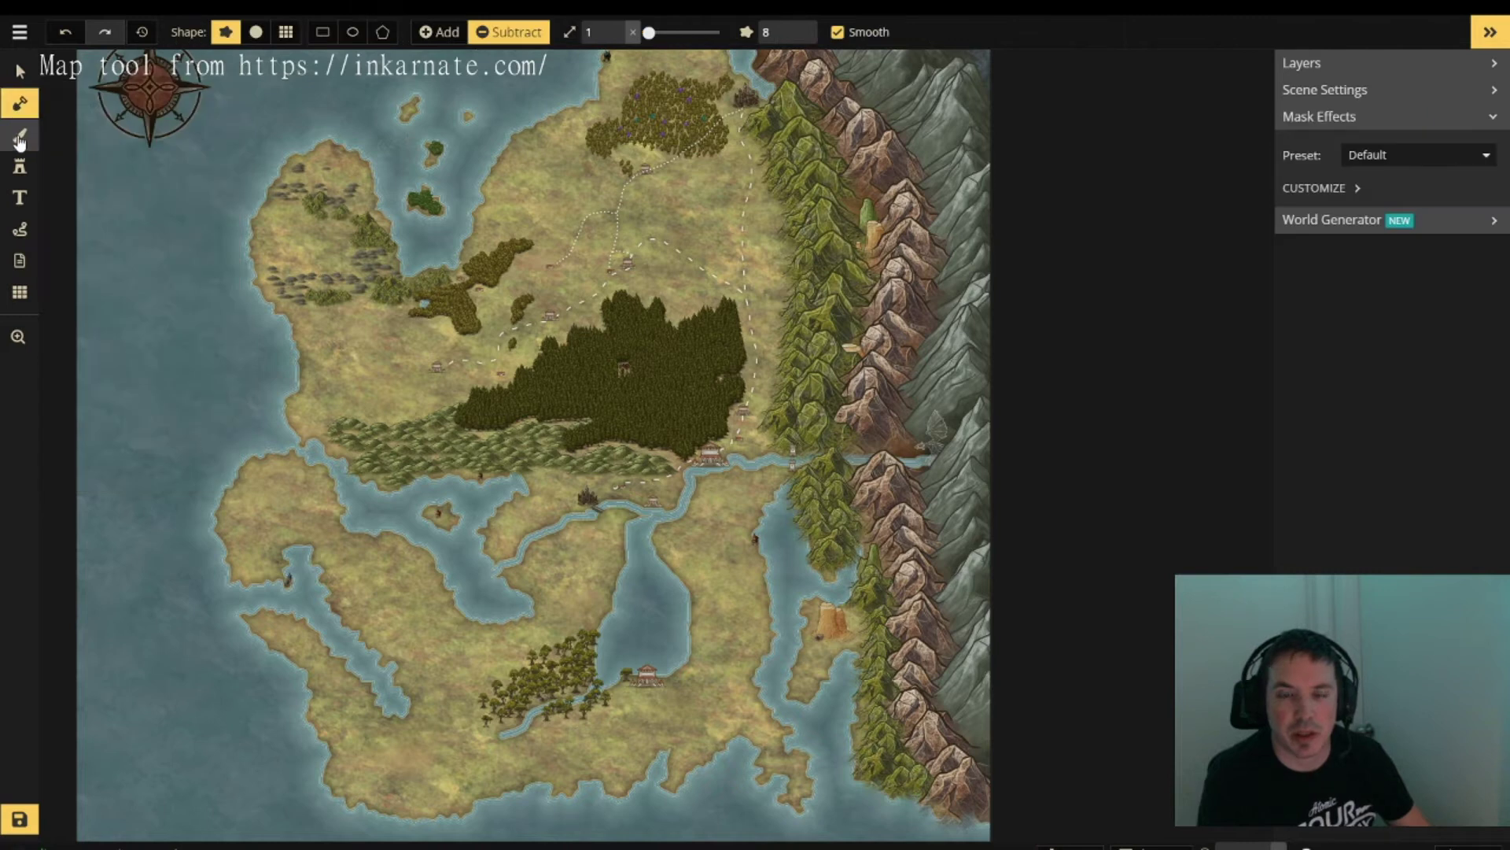
{"action": "left_click", "coordinate": [20, 136]}
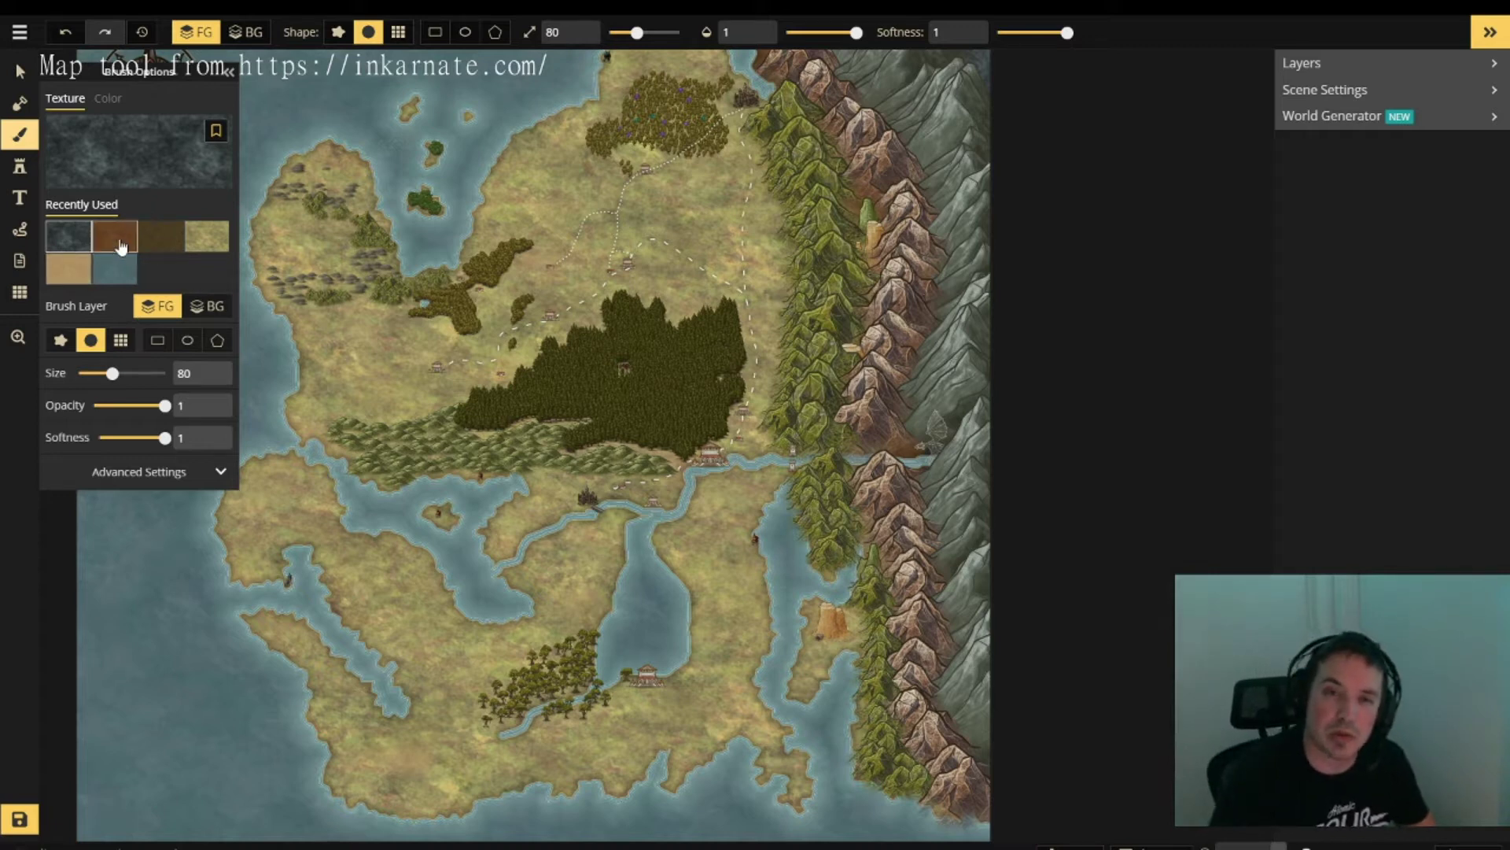
- Examine the Fantasy World textures in the catalog, from the desert and world groups down to the parchment and ice groups
{"action": "left_click", "coordinate": [182, 162]}
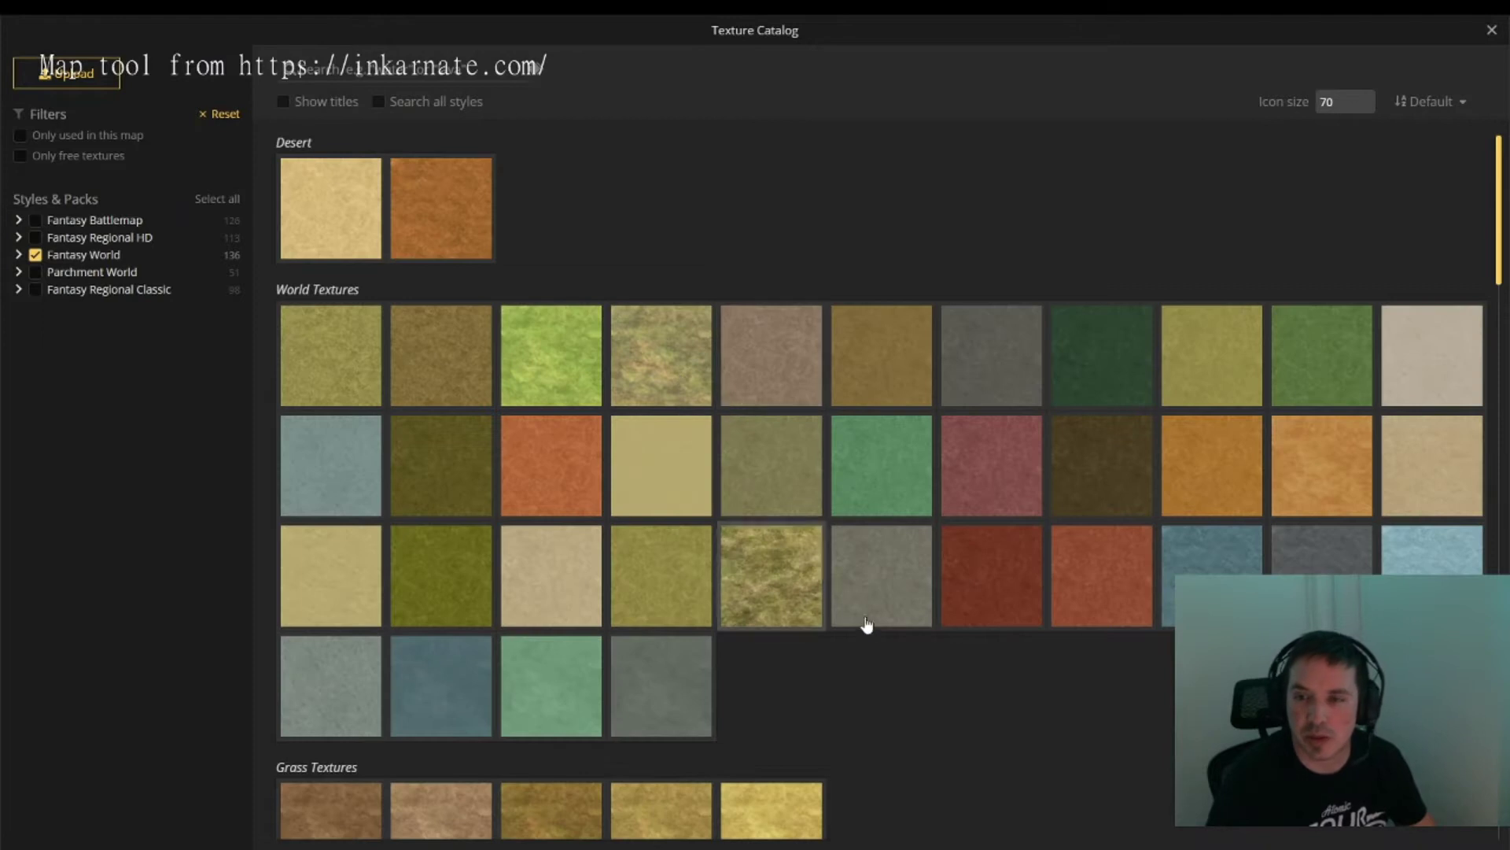
{"action": "scroll", "coordinate": [870, 627], "scroll_direction": "down", "scroll_amount": 5}
{"action": "scroll", "coordinate": [870, 582], "scroll_direction": "down", "scroll_amount": 5}
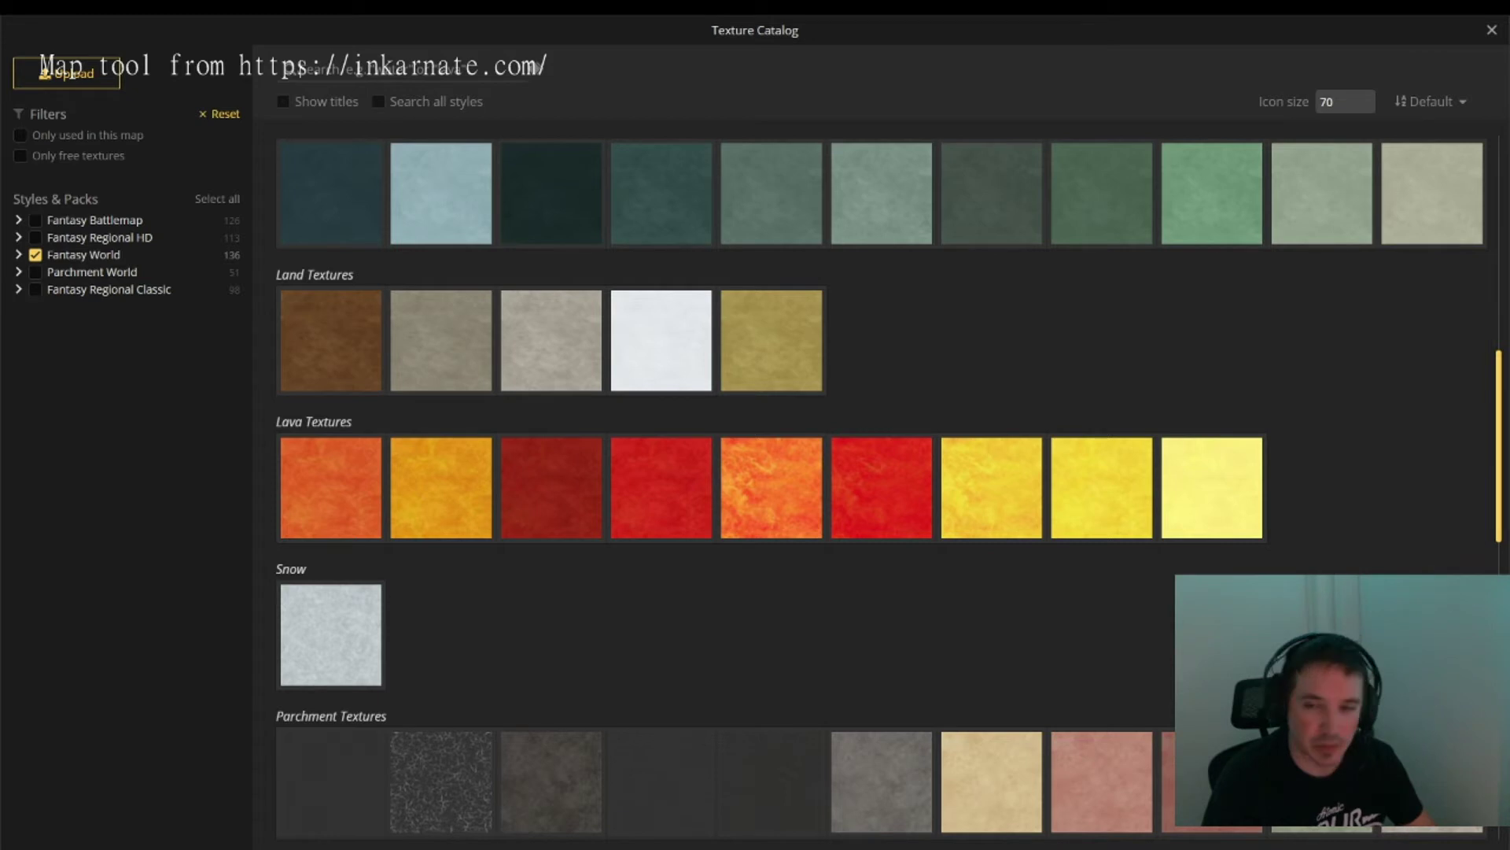
{"action": "scroll", "coordinate": [585, 621], "scroll_direction": "down", "scroll_amount": 4}
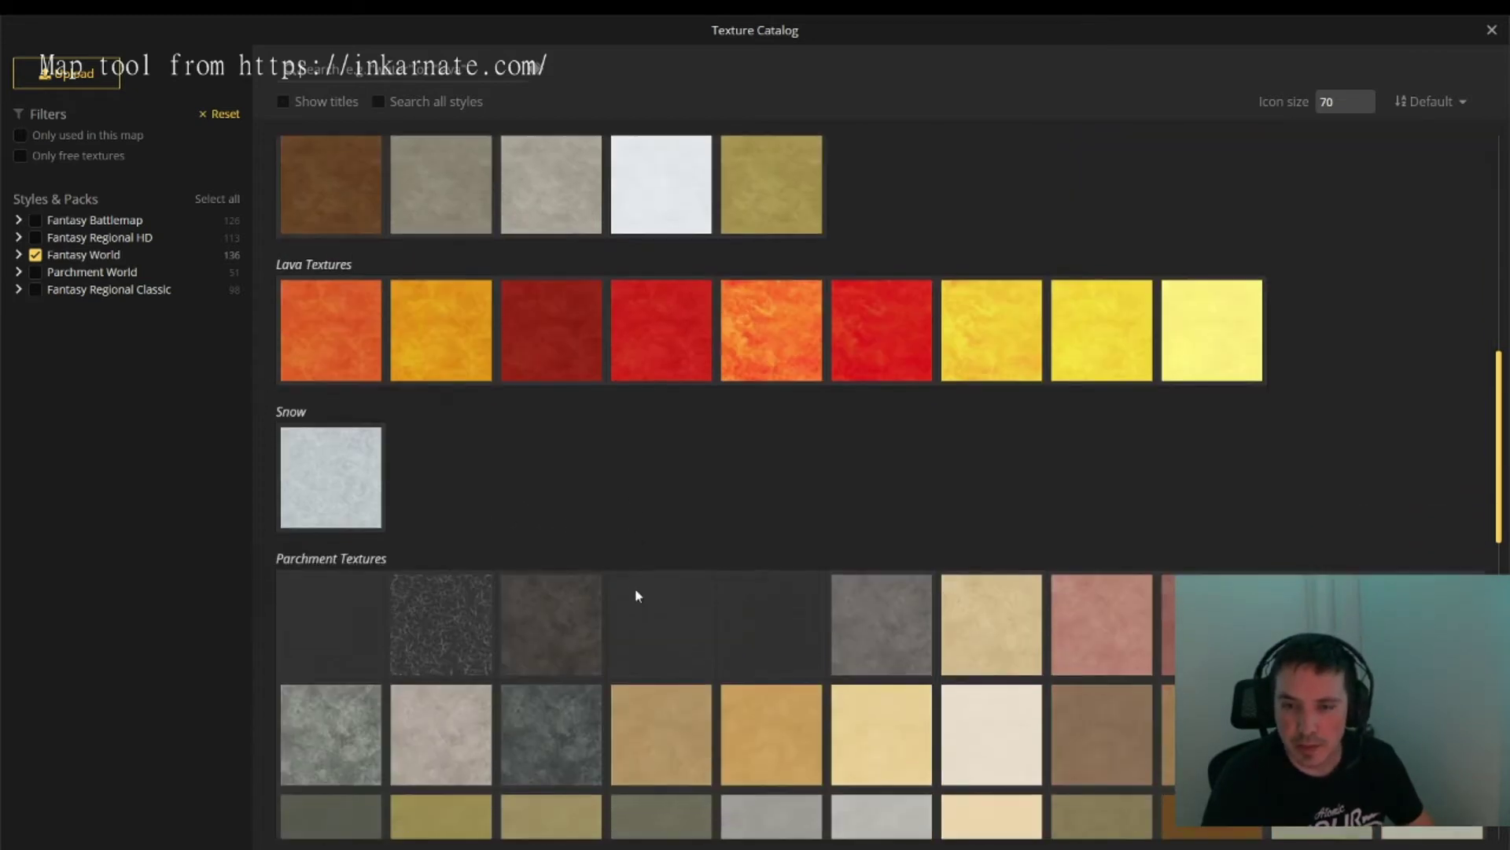
{"action": "scroll", "coordinate": [655, 563], "scroll_direction": "down", "scroll_amount": 3}
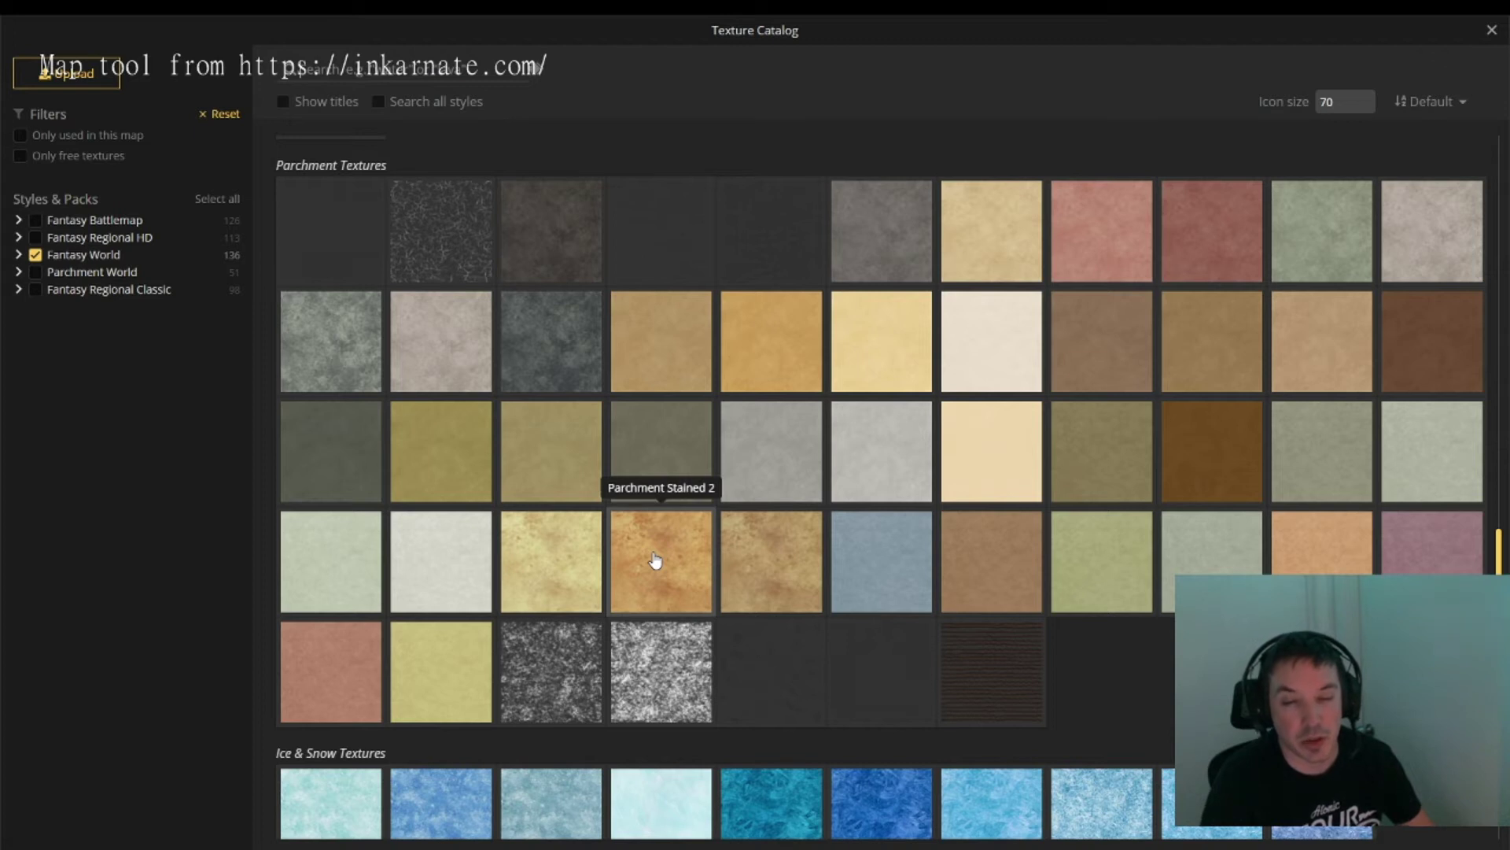
{"action": "scroll", "coordinate": [751, 625], "scroll_direction": "down", "scroll_amount": 4}
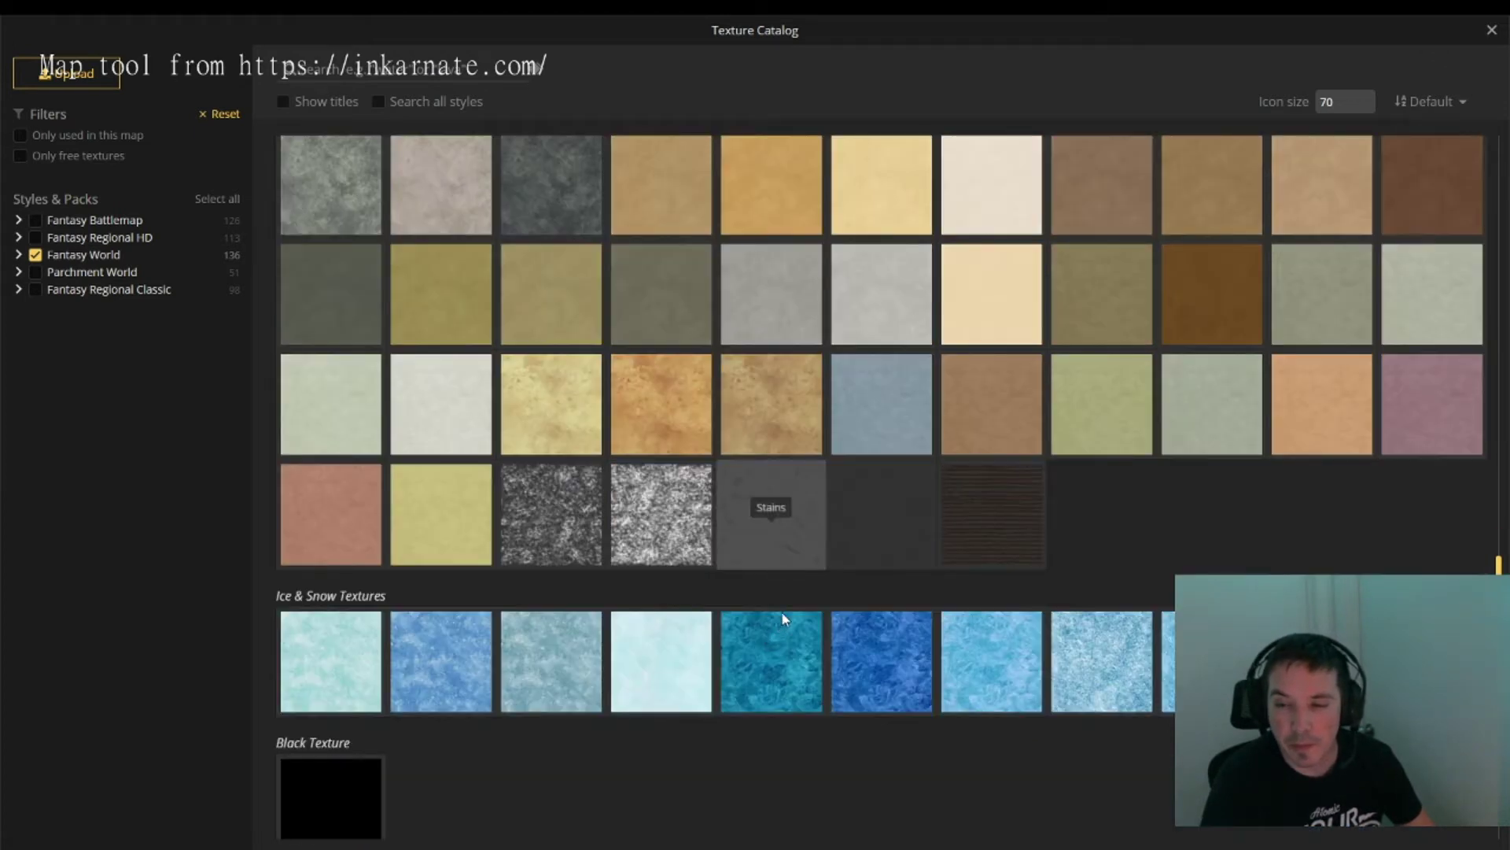
{"action": "scroll", "coordinate": [594, 602], "scroll_direction": "up", "scroll_amount": 3}
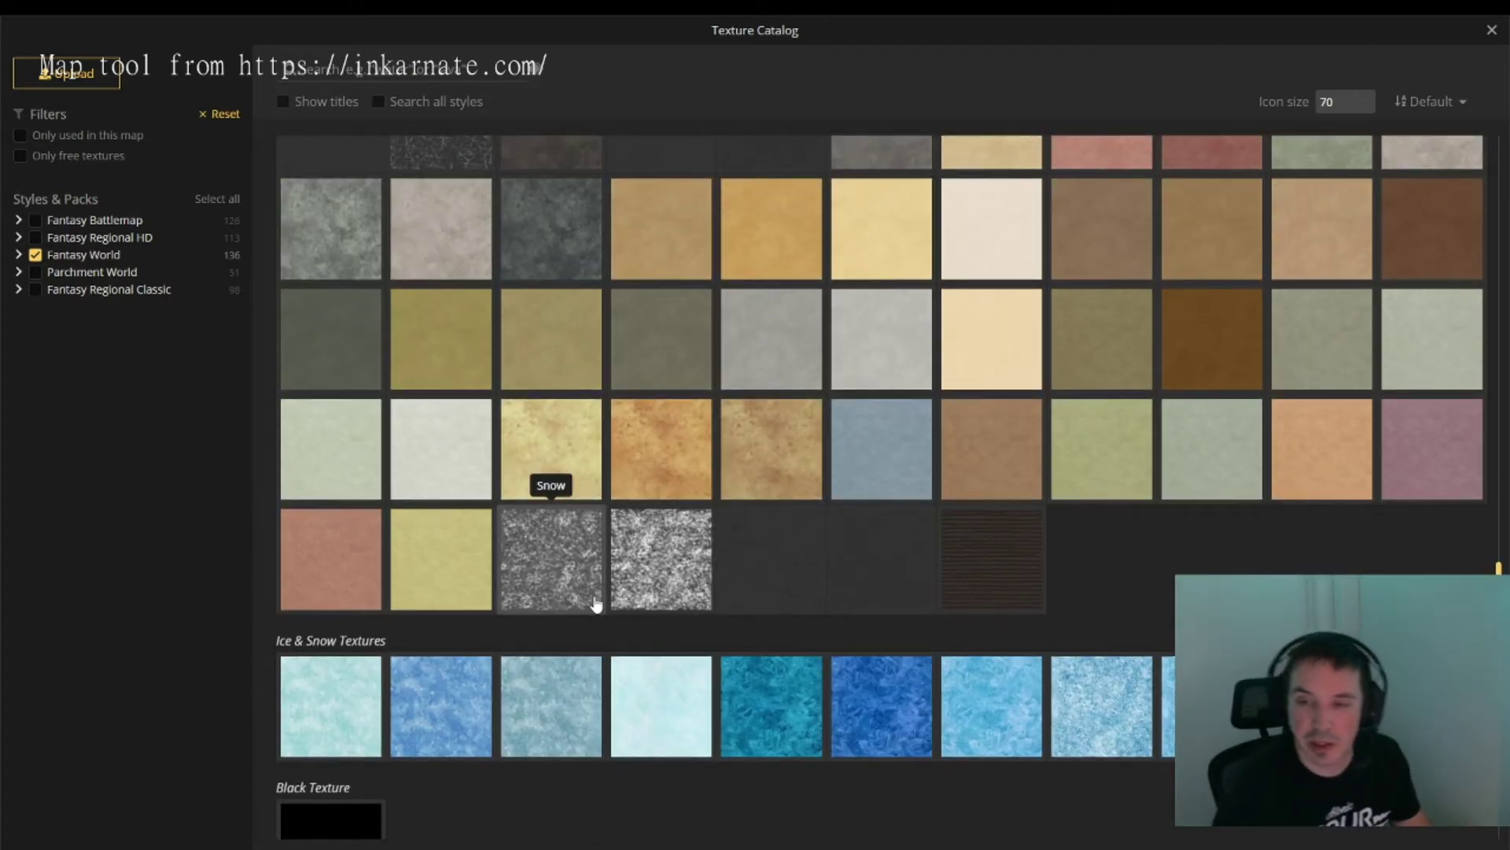
{"action": "scroll", "coordinate": [595, 604], "scroll_direction": "up", "scroll_amount": 5}
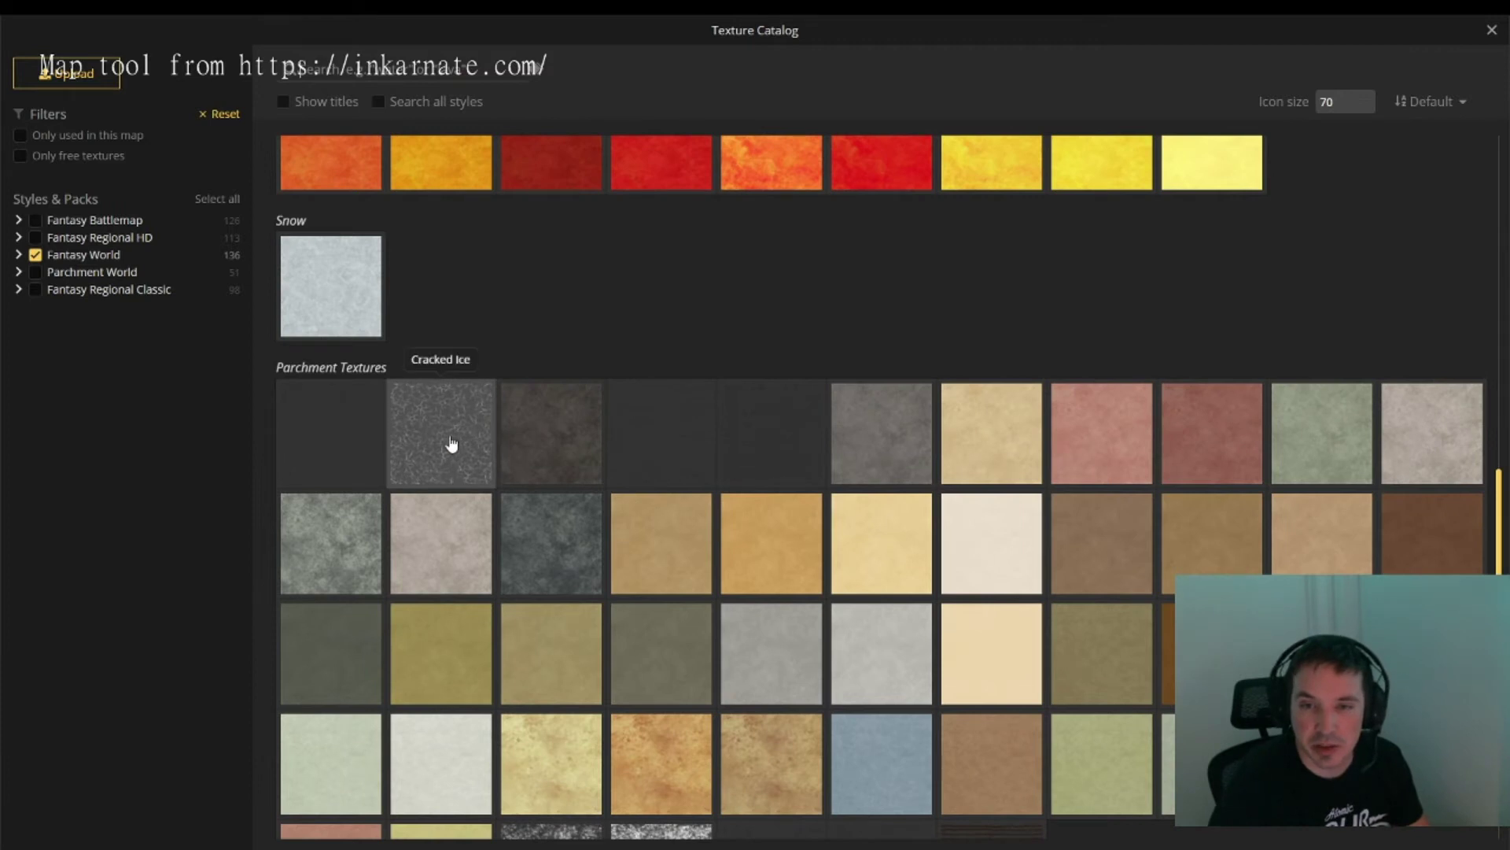
{"action": "scroll", "coordinate": [593, 378], "scroll_direction": "up", "scroll_amount": 9}
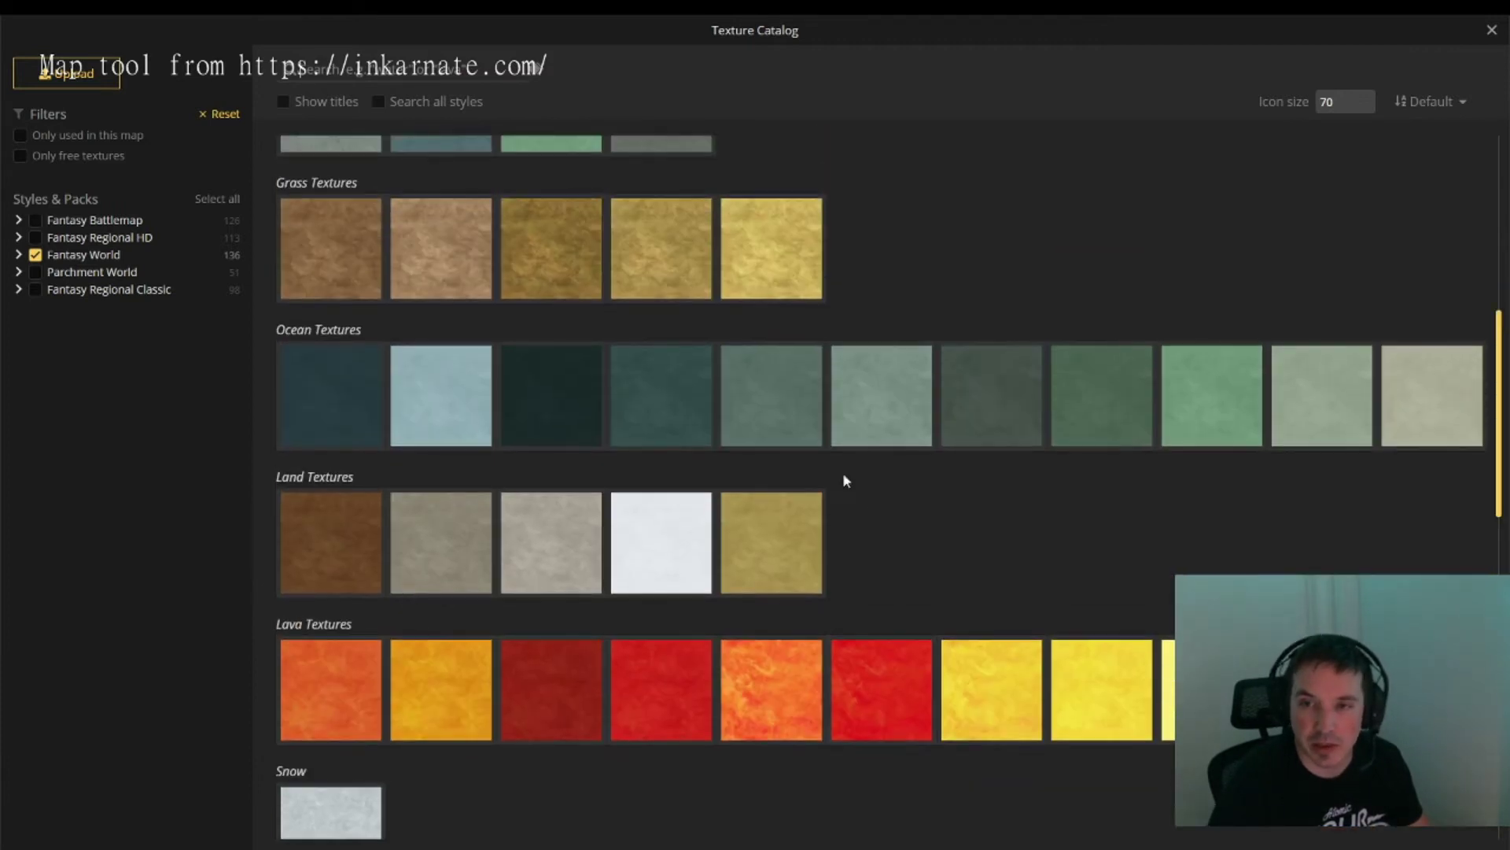
{"action": "scroll", "coordinate": [826, 546], "scroll_direction": "up", "scroll_amount": 3}
{"action": "scroll", "coordinate": [913, 448], "scroll_direction": "up", "scroll_amount": 4}
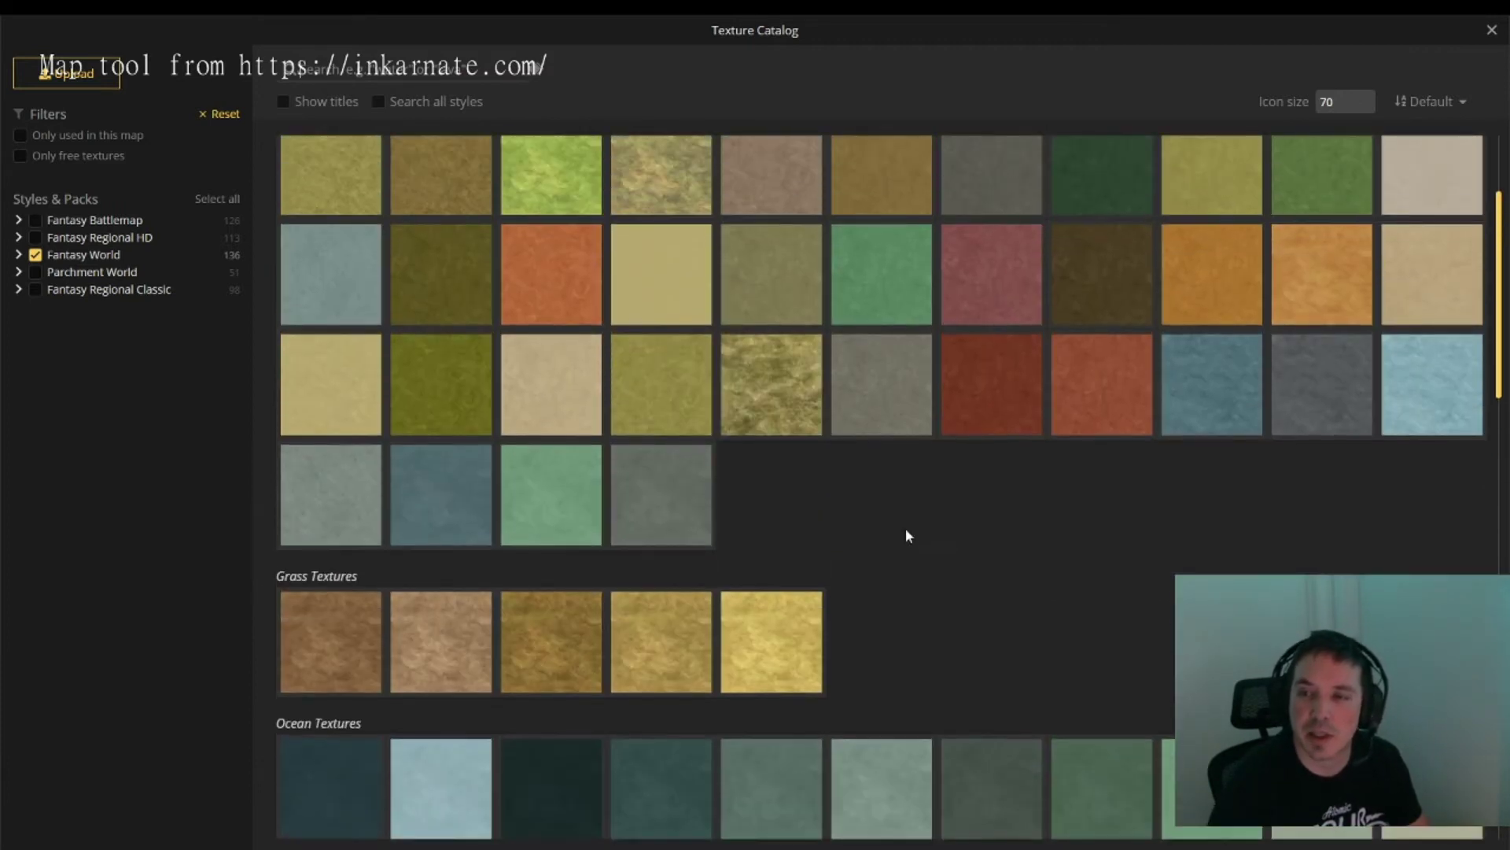
{"action": "scroll", "coordinate": [906, 538], "scroll_direction": "up", "scroll_amount": 3}
{"action": "scroll", "coordinate": [834, 417], "scroll_direction": "up", "scroll_amount": 1}
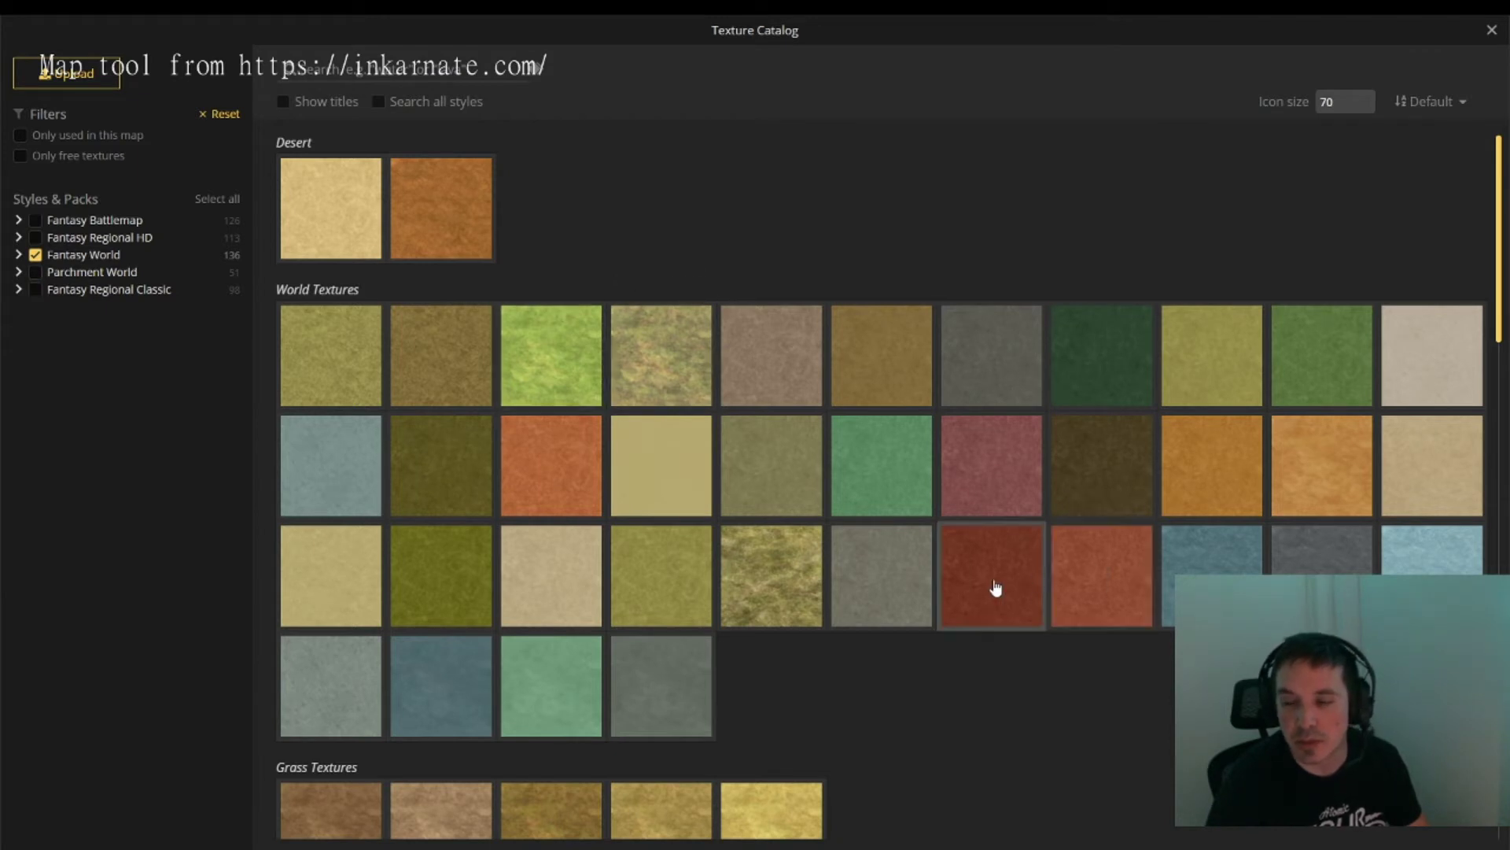
- Choose the olive-yellow texture from the Land Textures group as the brush texture
{"action": "scroll", "coordinate": [901, 559], "scroll_direction": "down", "scroll_amount": 5}
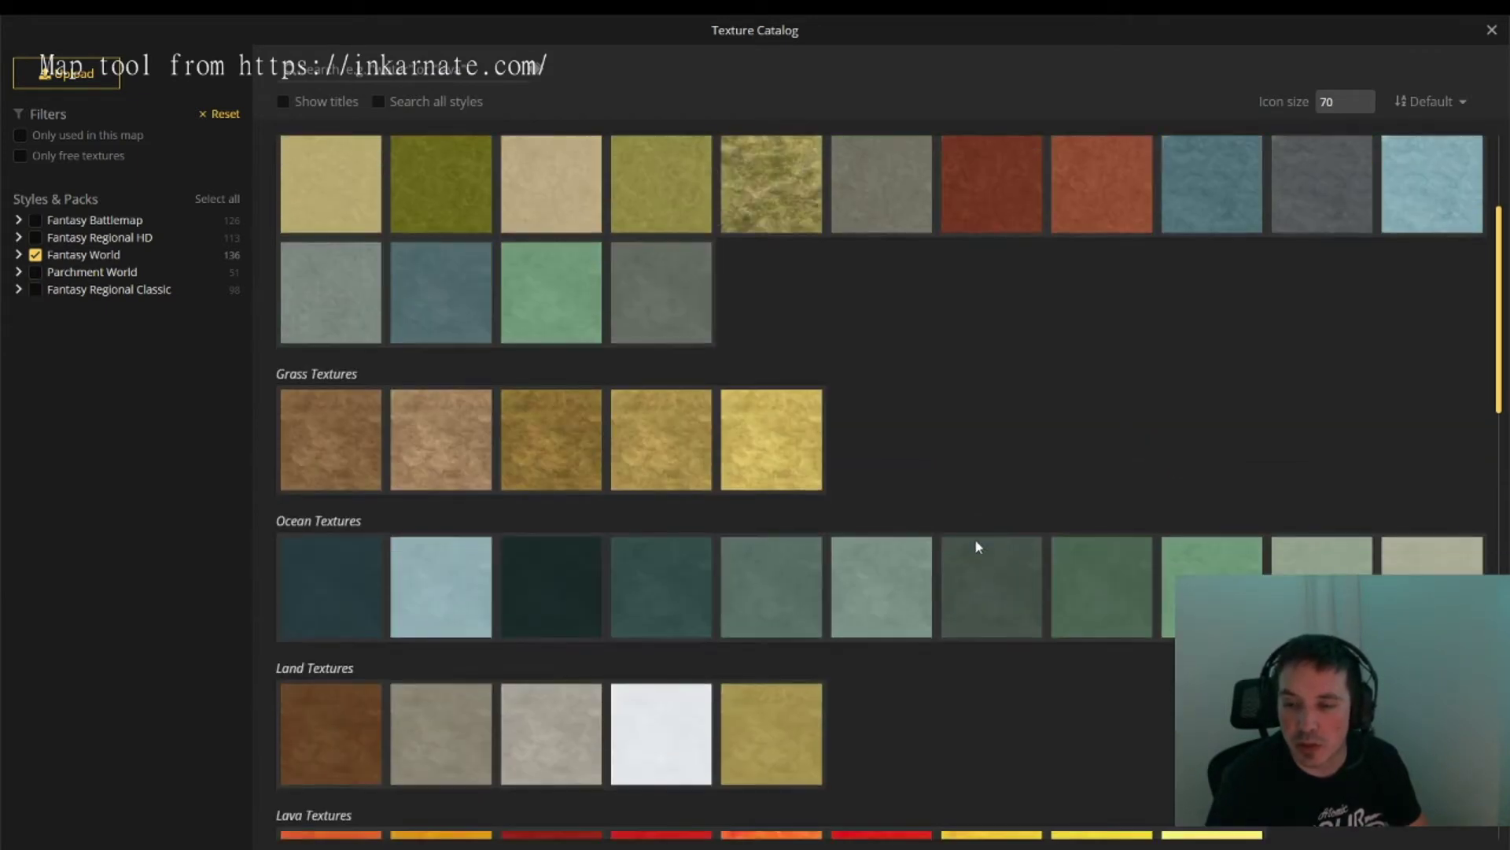
{"action": "scroll", "coordinate": [957, 506], "scroll_direction": "down", "scroll_amount": 3}
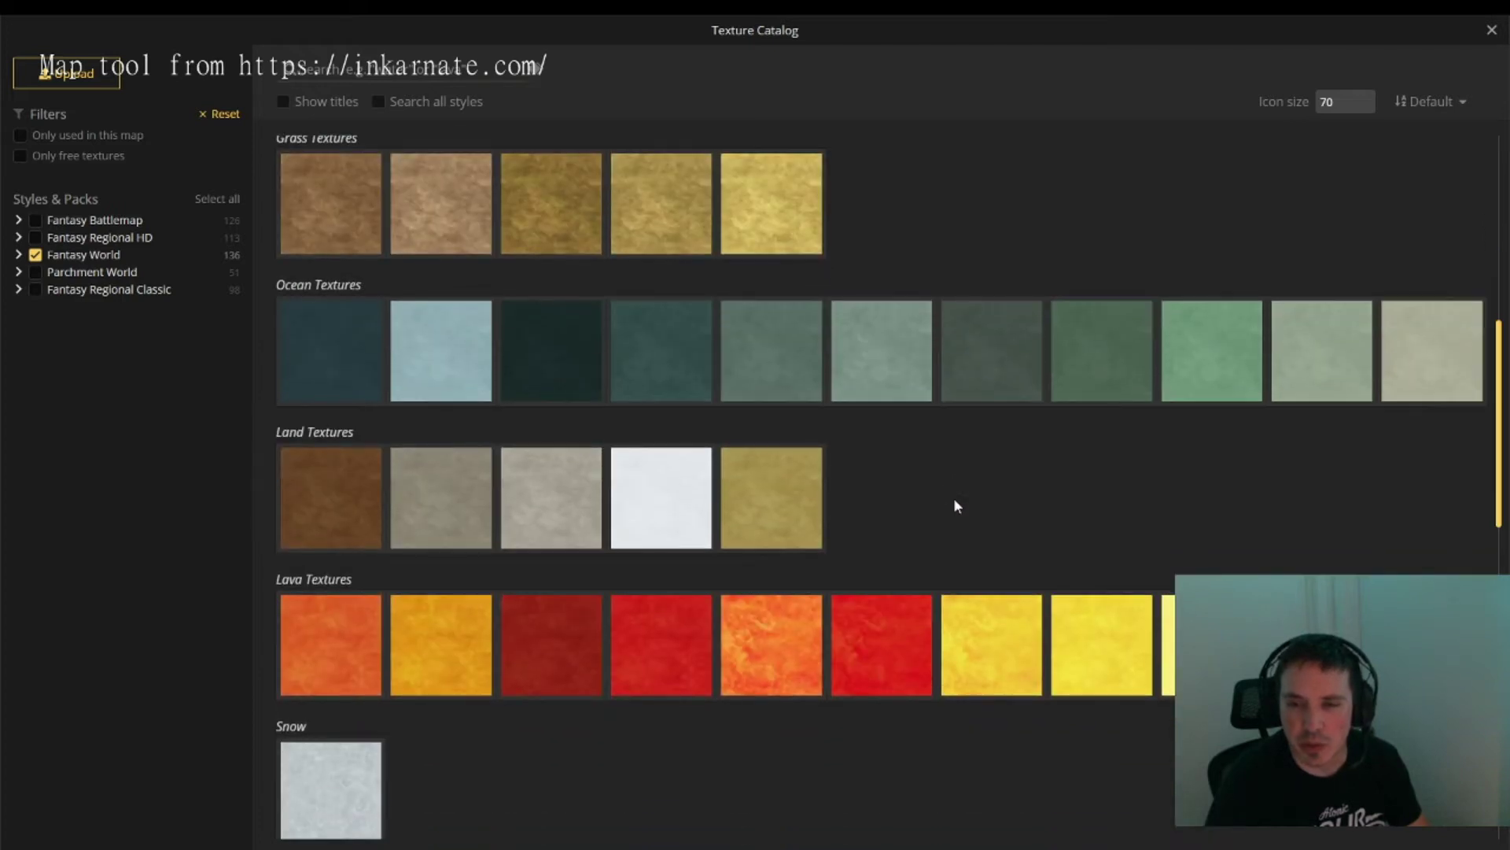
{"action": "left_click", "coordinate": [769, 513]}
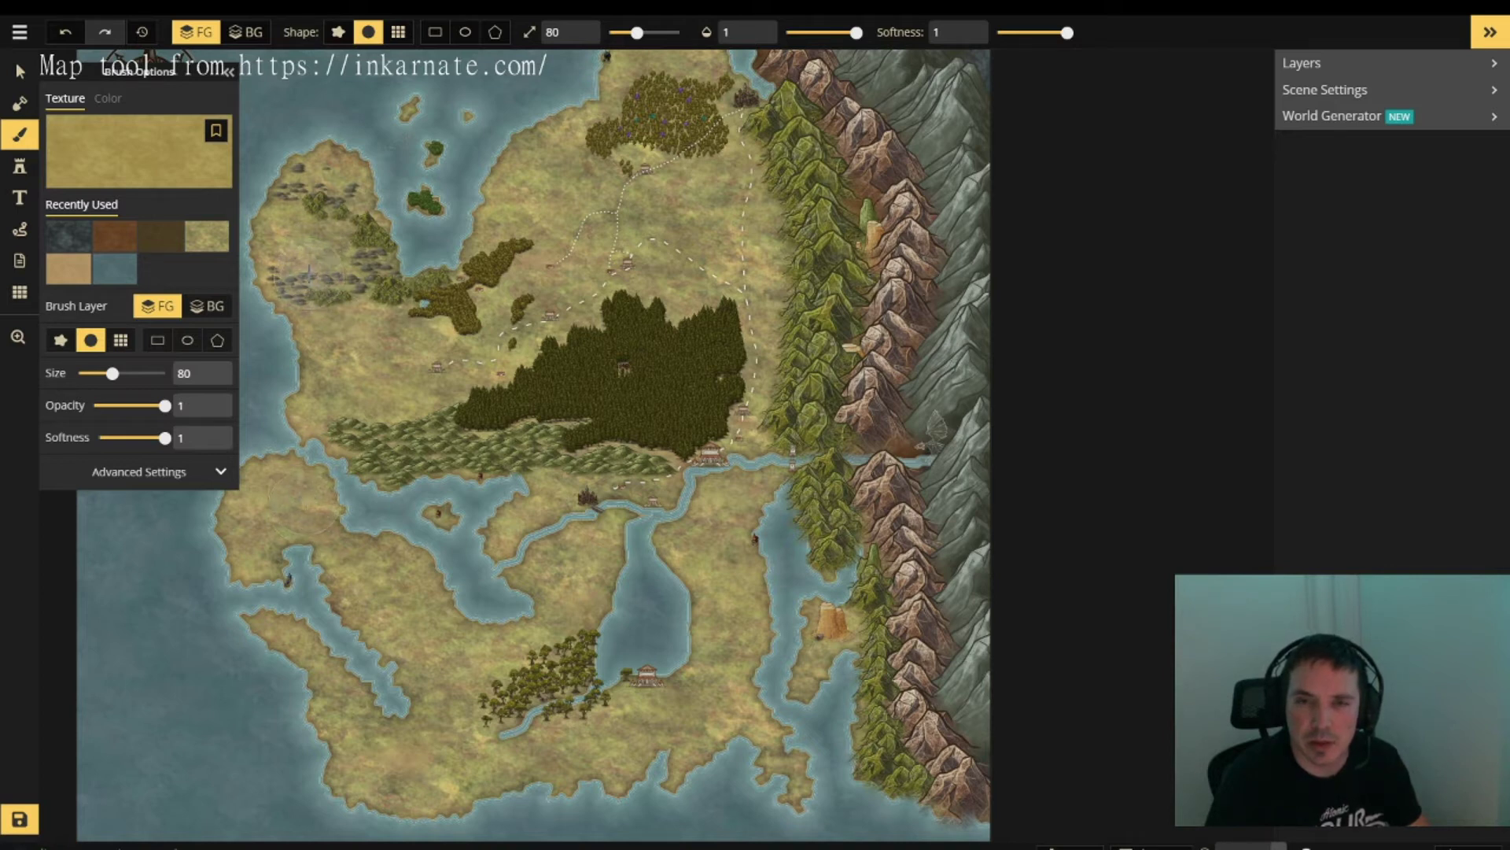
- Set the brush size to 50 and paint the southwestern peninsula and adjoining south coast with the olive-yellow land texture
{"action": "key", "text": "bracketright"}
{"action": "key", "text": "bracketleft"}
{"action": "key", "text": "bracketleft"}
{"action": "key", "text": "bracketleft"}
{"action": "key", "text": "bracketleft"}
{"action": "key", "text": "bracketleft"}
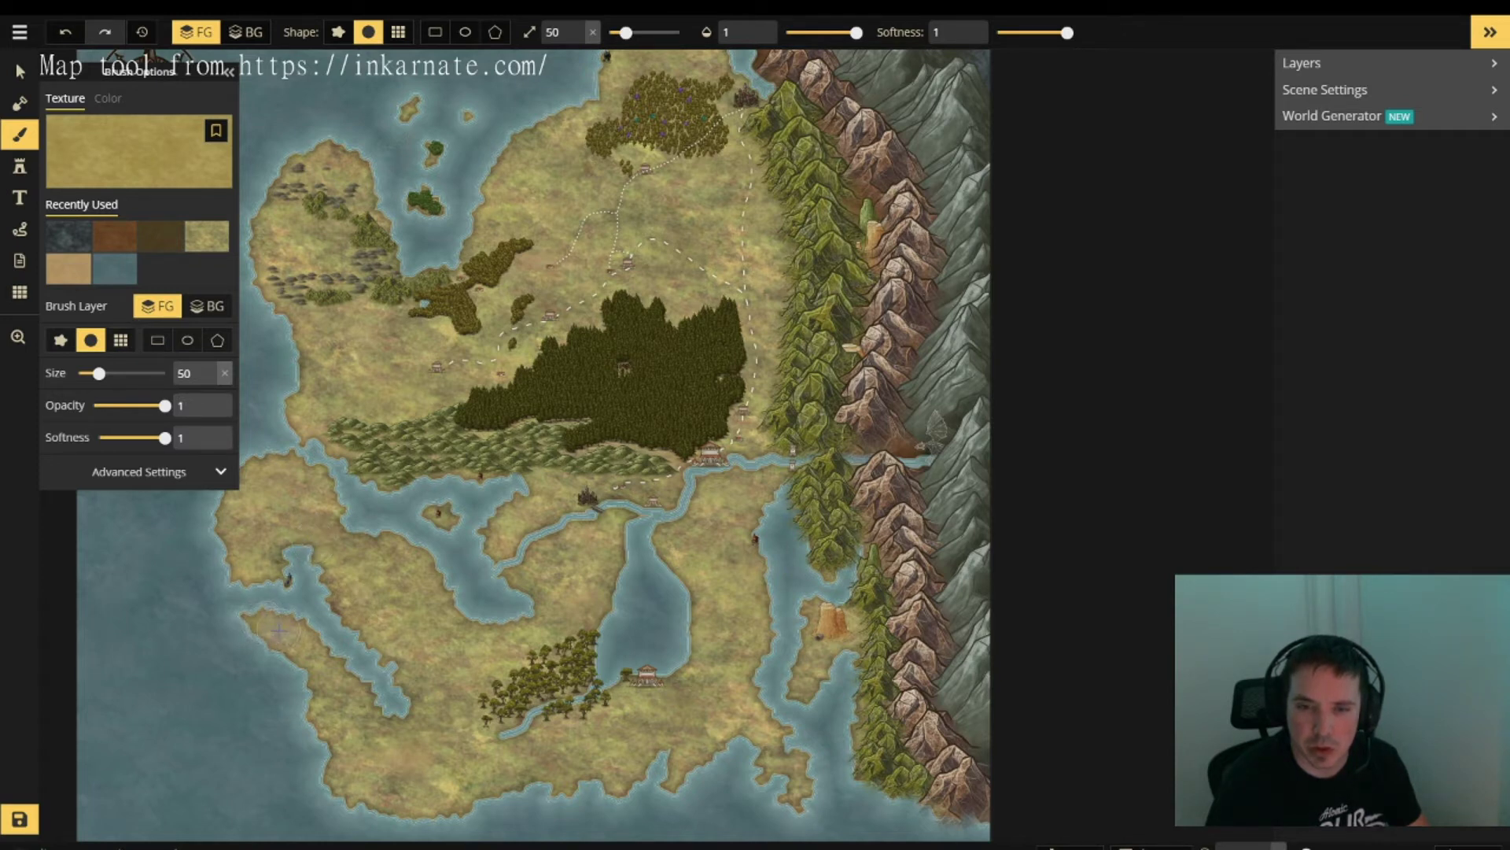
{"action": "left_click_drag", "start_coordinate": [287, 649], "coordinate": [311, 686]}
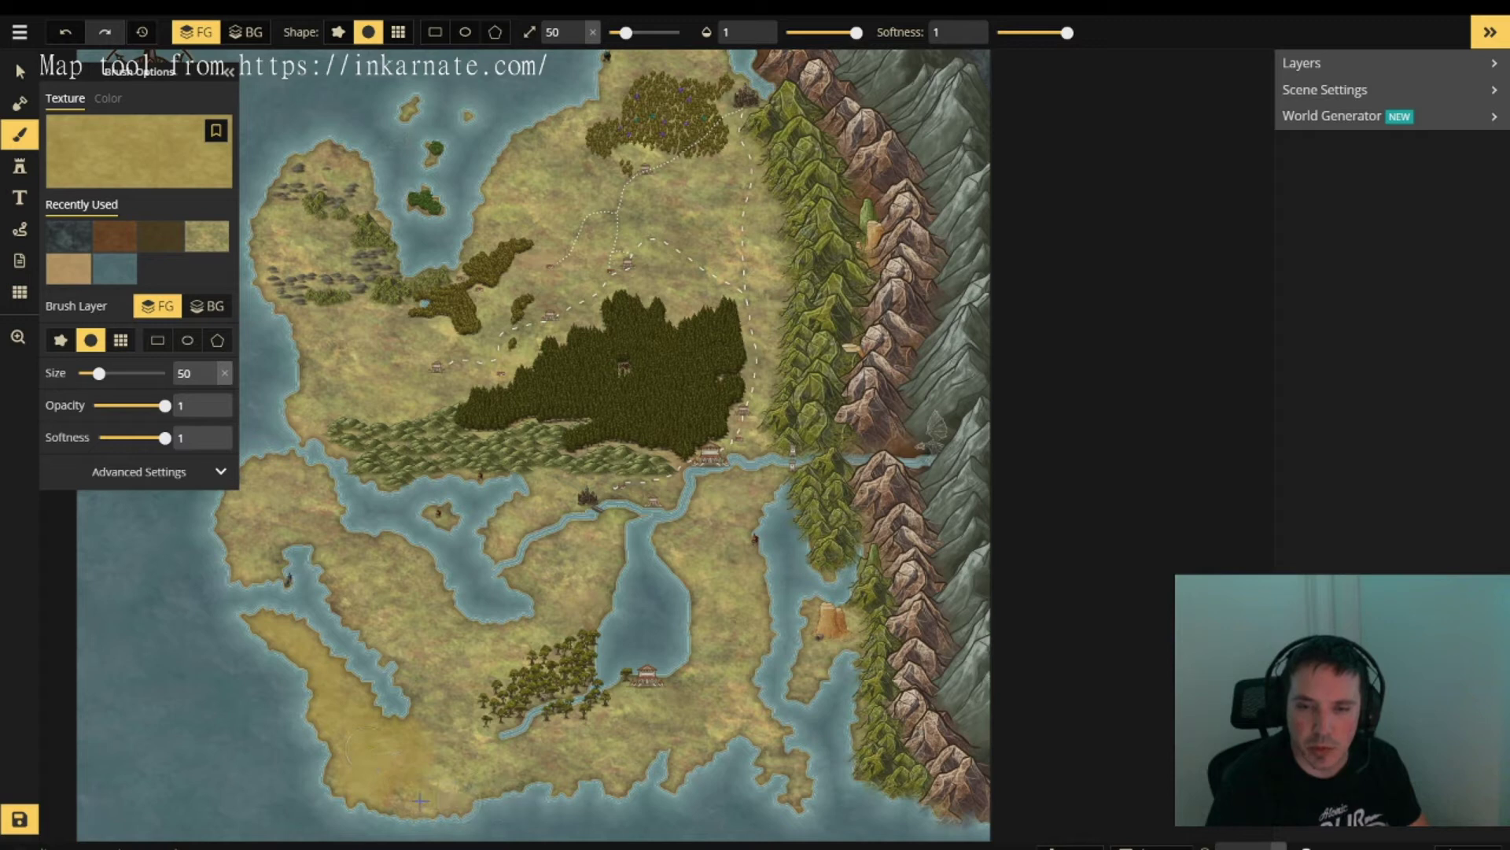
{"action": "left_click", "coordinate": [497, 802]}
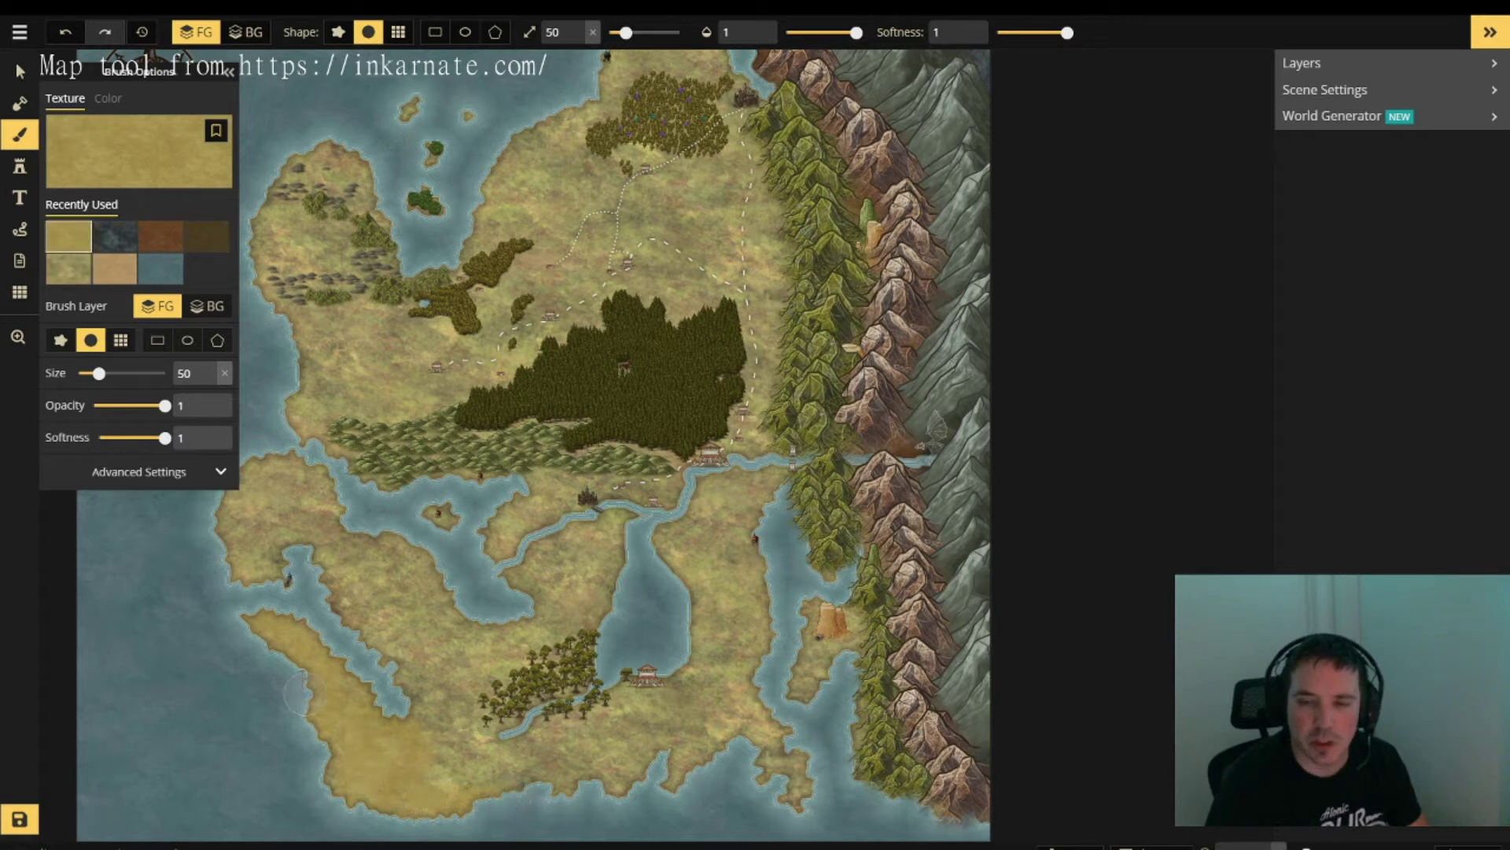
- Choose the first brown hills set from the Hills group of the stamp catalog as the active stamp
{"action": "left_click", "coordinate": [20, 166]}
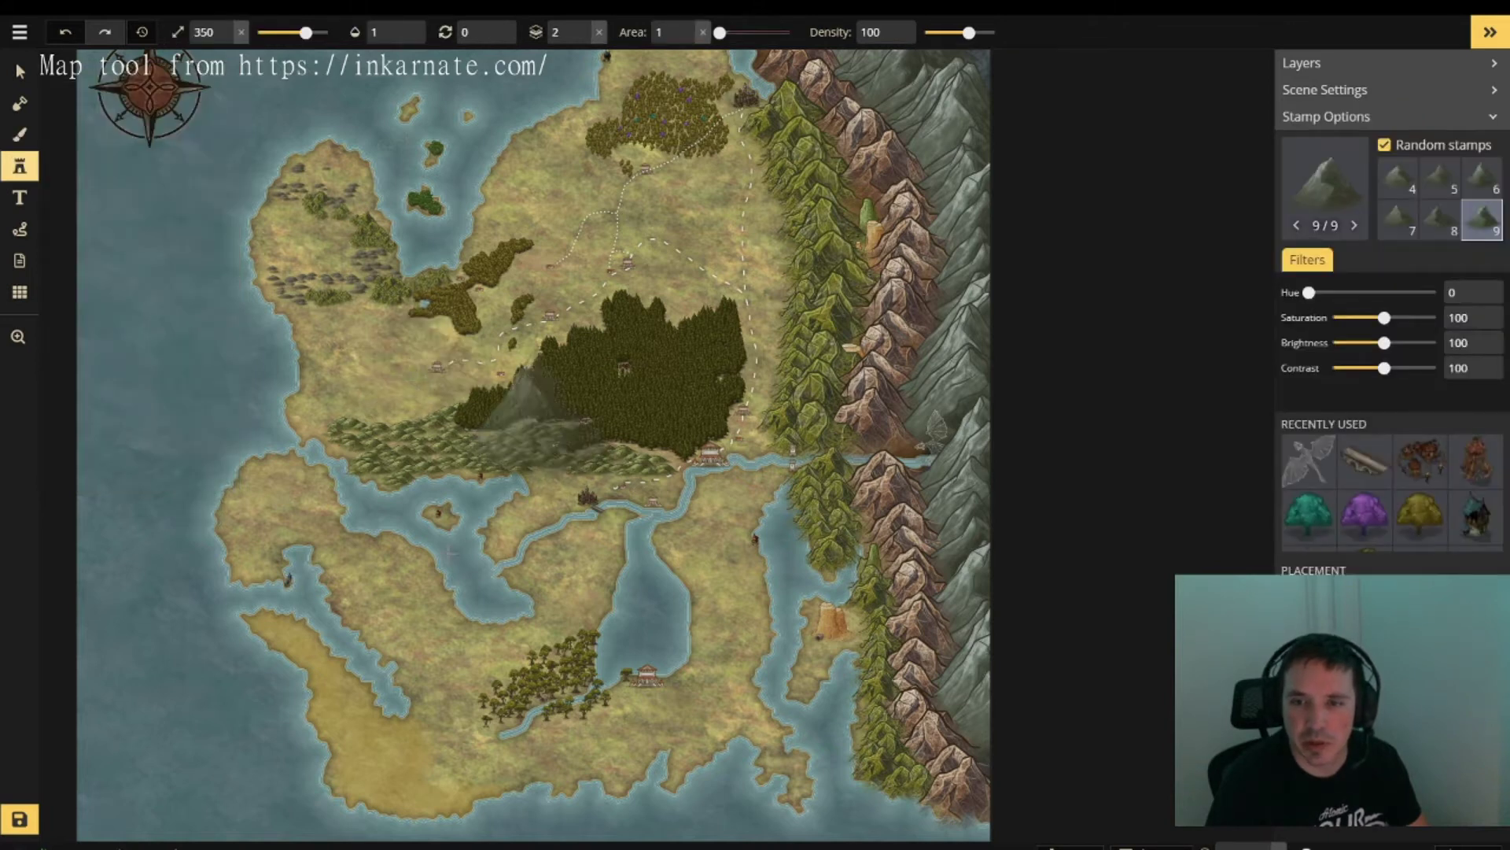
{"action": "left_click", "coordinate": [1327, 179]}
{"action": "scroll", "coordinate": [823, 432], "scroll_direction": "up", "scroll_amount": 15}
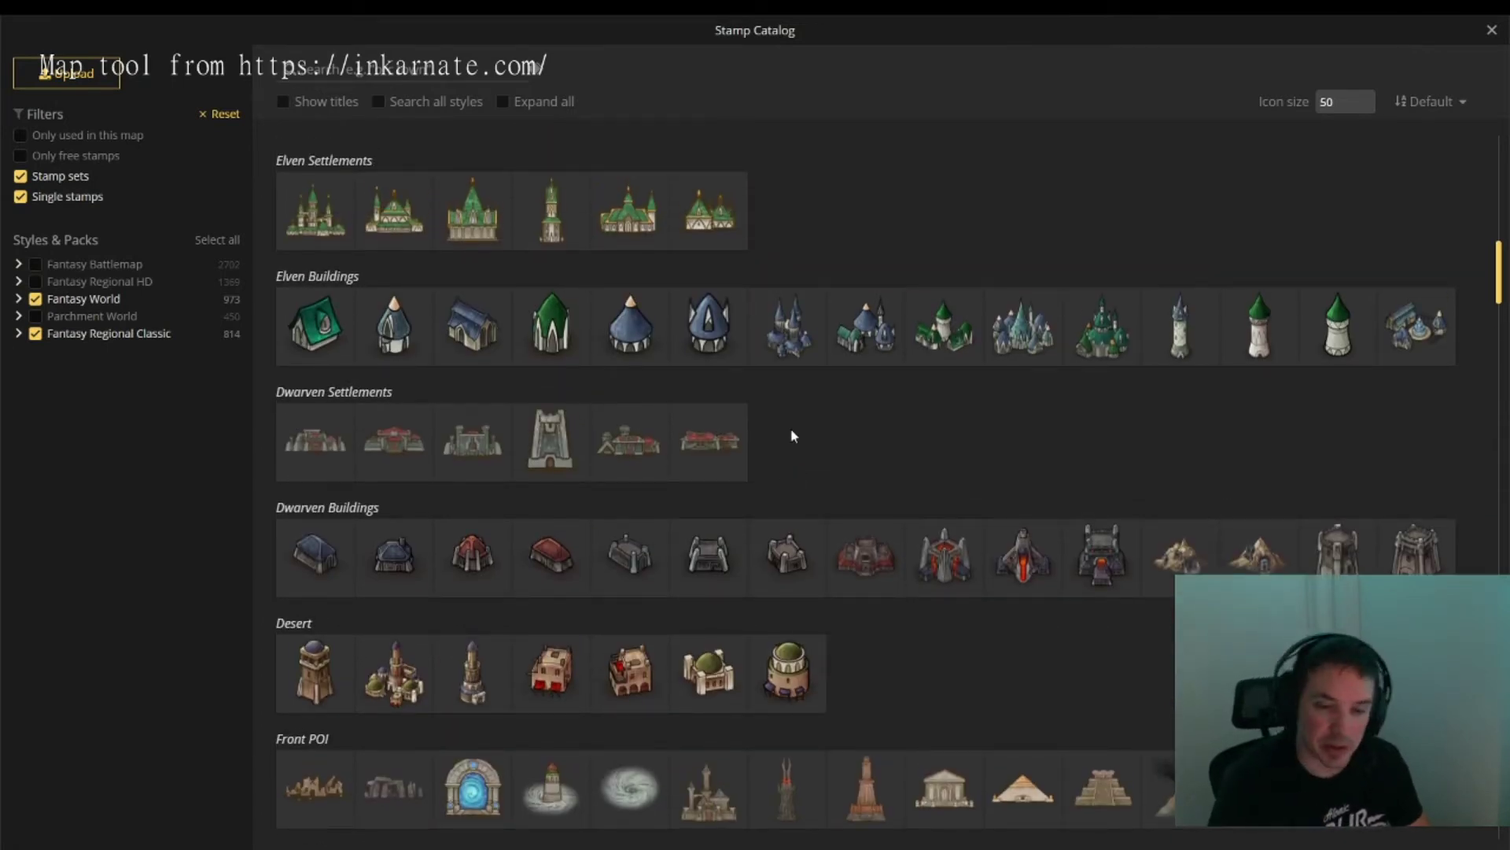
{"action": "scroll", "coordinate": [802, 428], "scroll_direction": "up", "scroll_amount": 9}
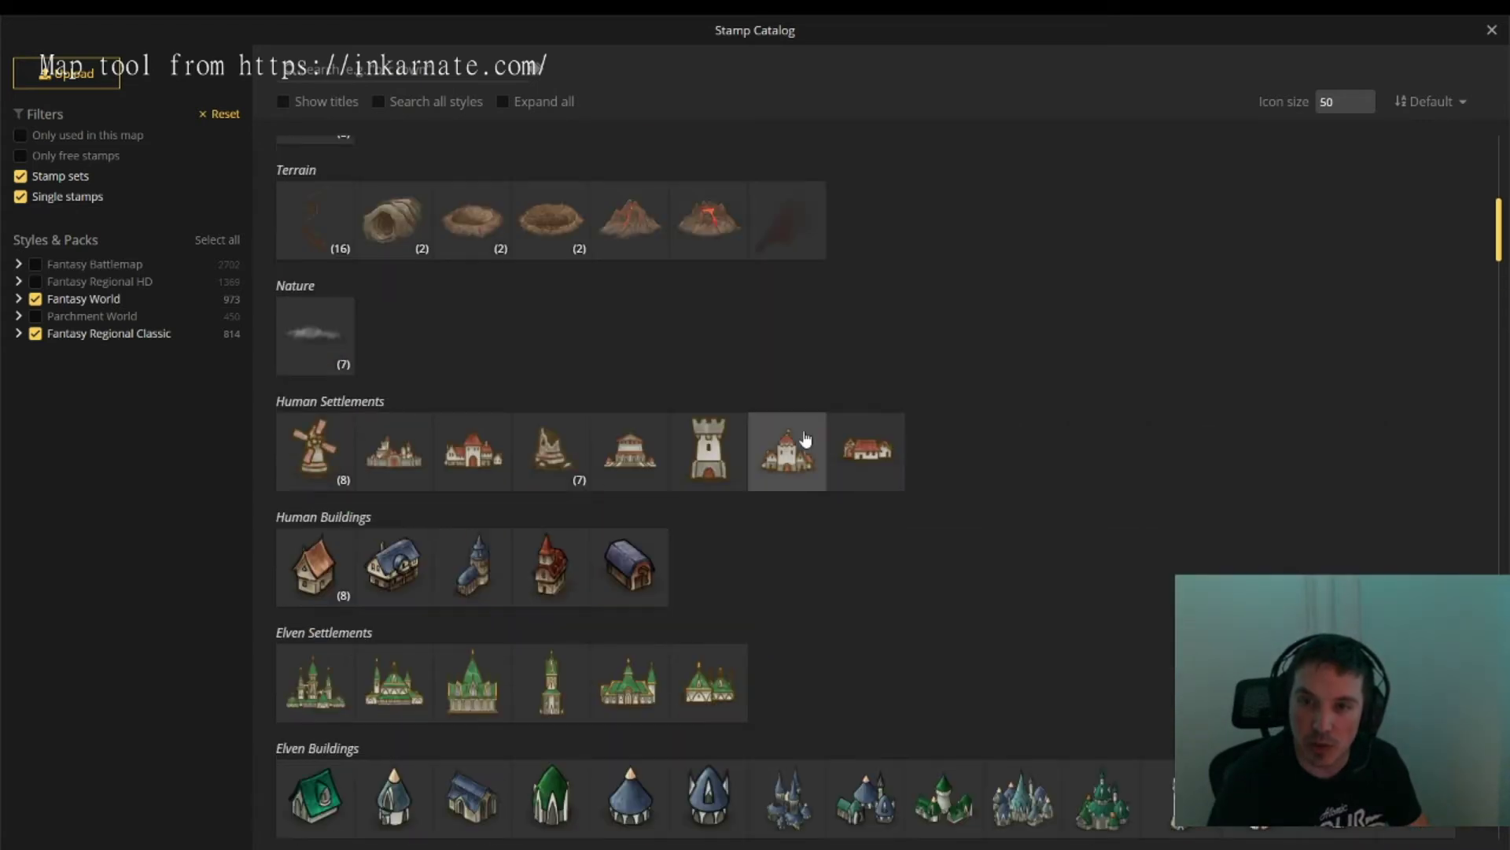
{"action": "scroll", "coordinate": [838, 446], "scroll_direction": "up", "scroll_amount": 5}
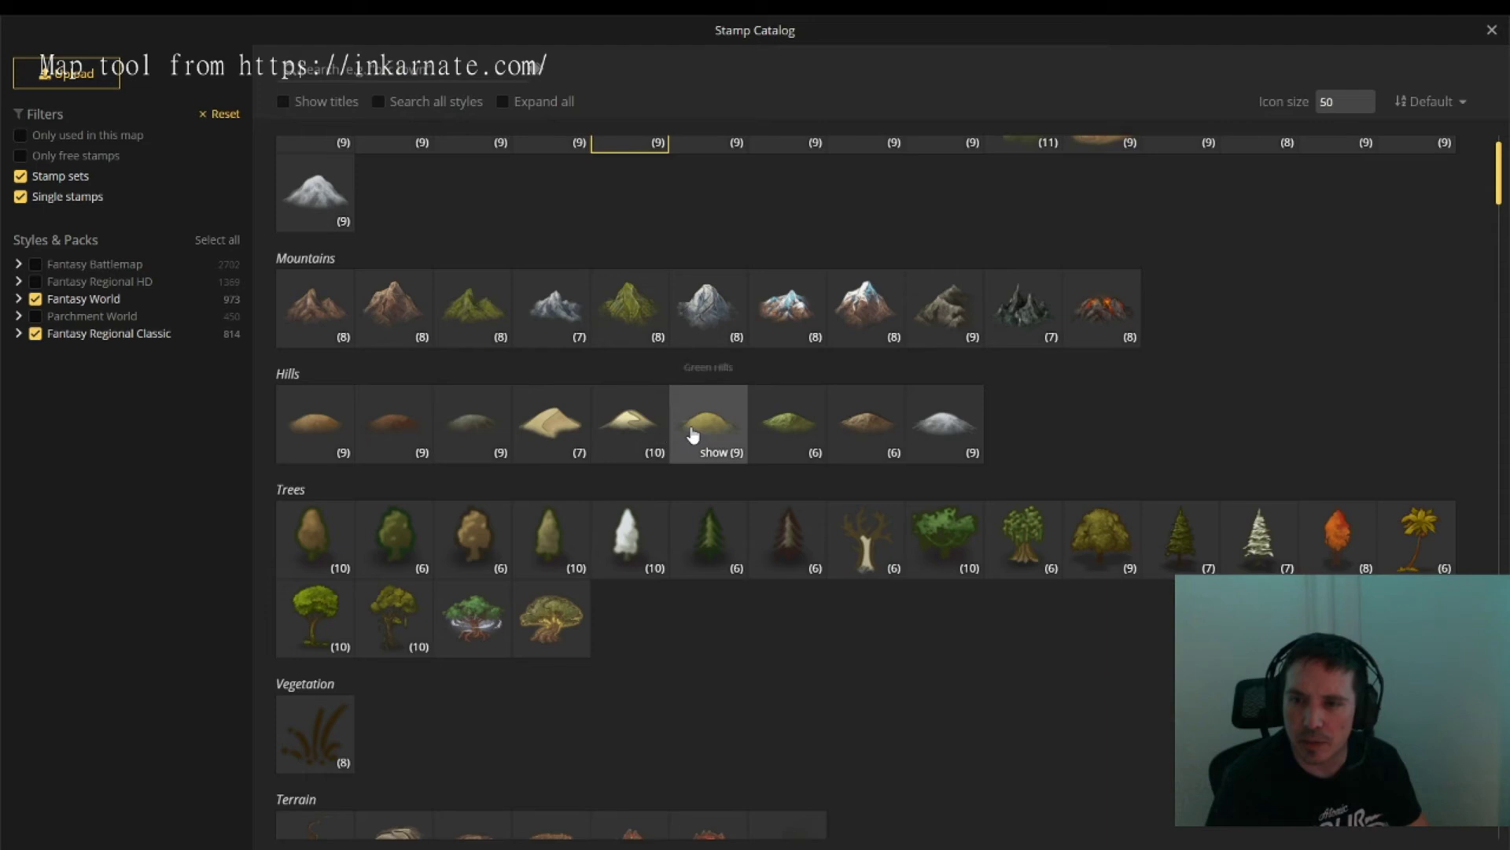
{"action": "left_click", "coordinate": [312, 425]}
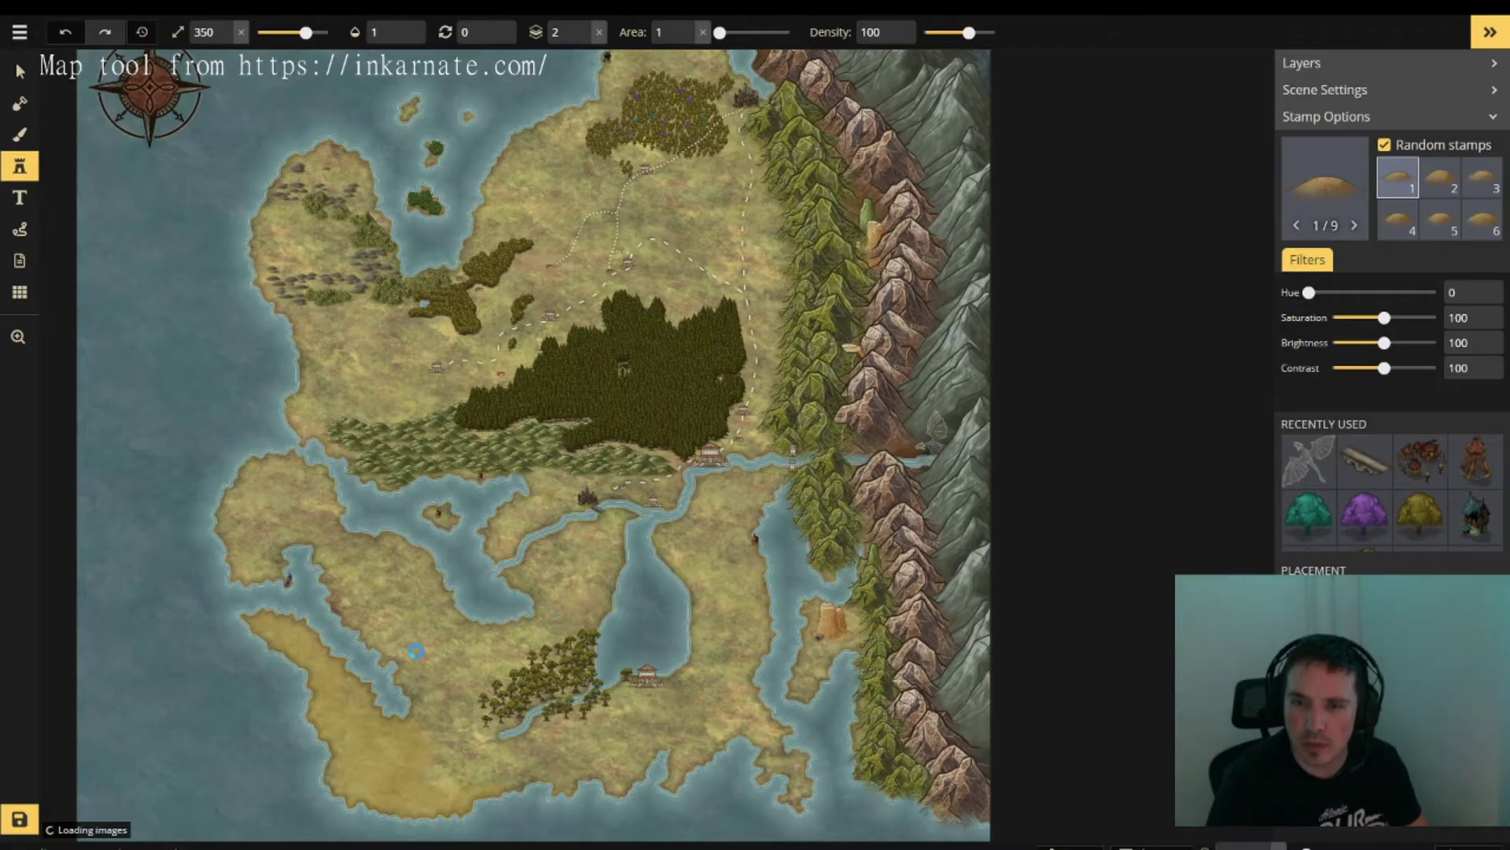
- Set the stamp size to 92 and place random brown hills along the northern end of the olive-yellow southwestern peninsula
{"action": "left_click_drag", "start_coordinate": [385, 730], "coordinate": [462, 607]}
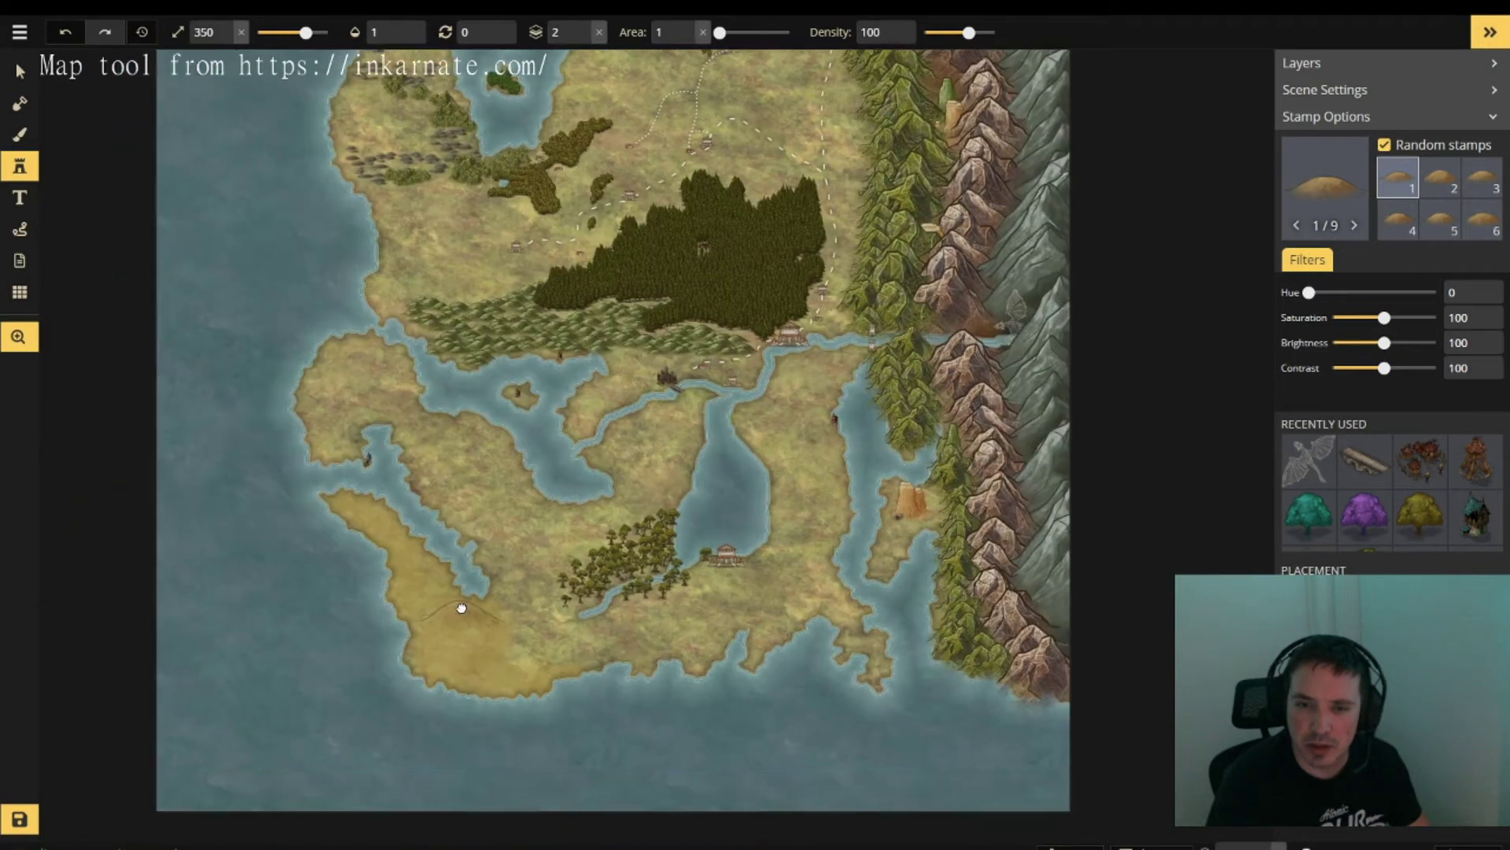
{"action": "scroll", "coordinate": [483, 647], "scroll_direction": "up", "scroll_amount": 3}
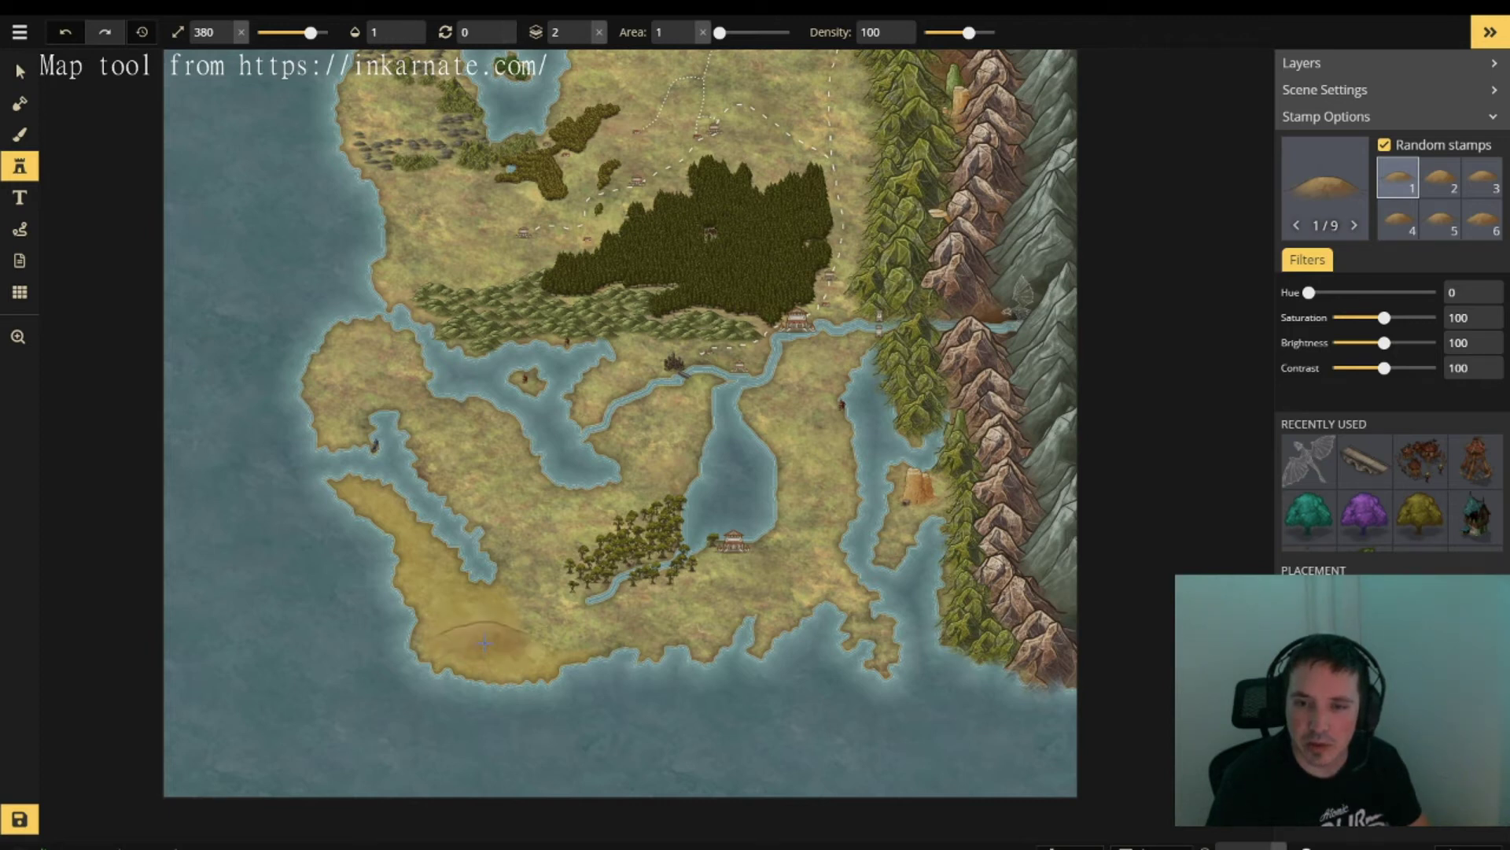
{"action": "scroll", "coordinate": [483, 641], "scroll_direction": "up", "scroll_amount": 2}
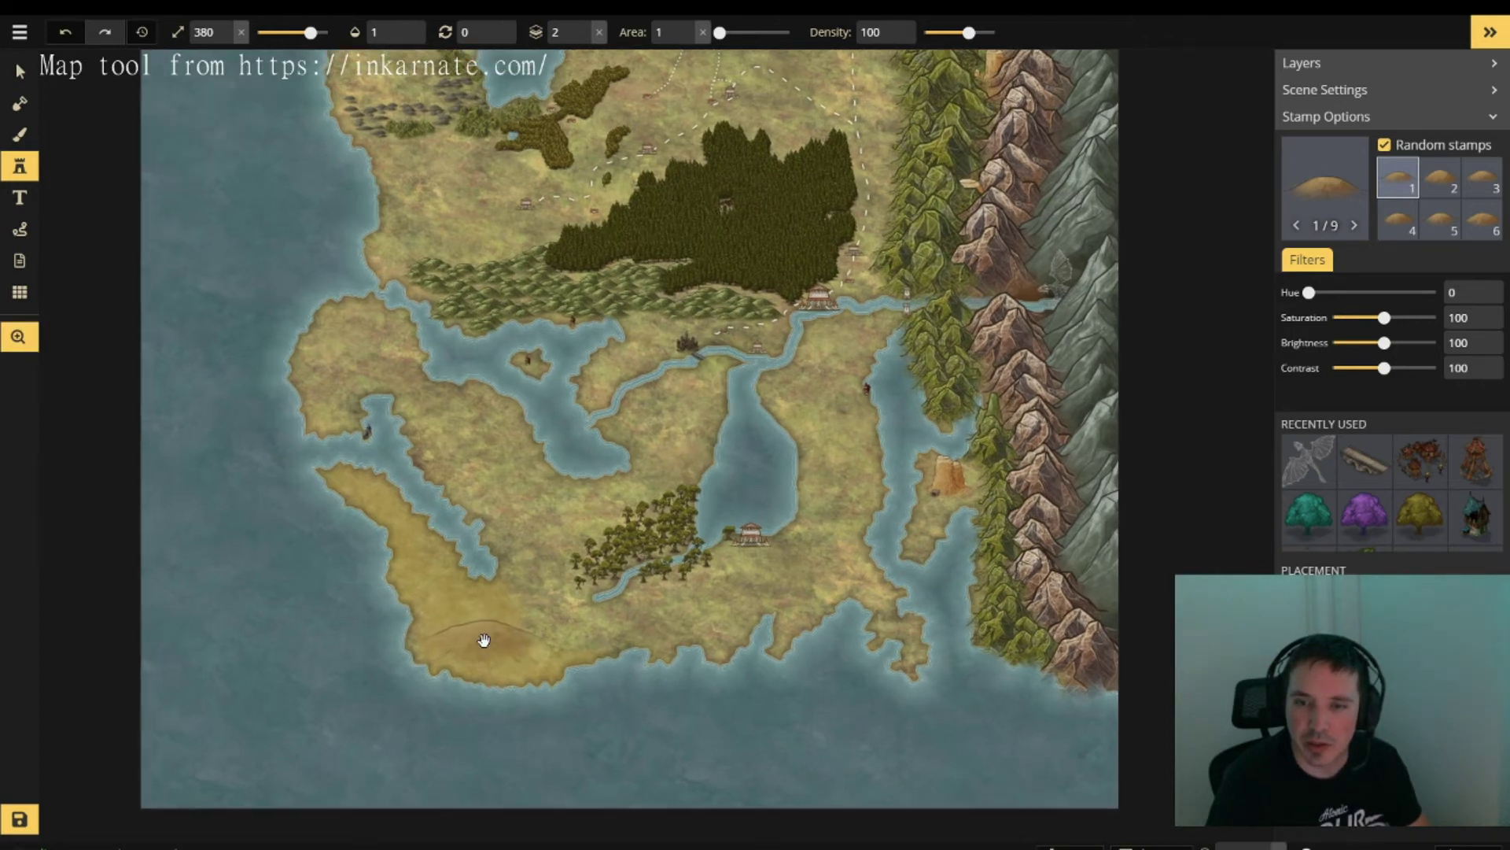
{"action": "scroll", "coordinate": [477, 629], "scroll_direction": "up", "scroll_amount": 5}
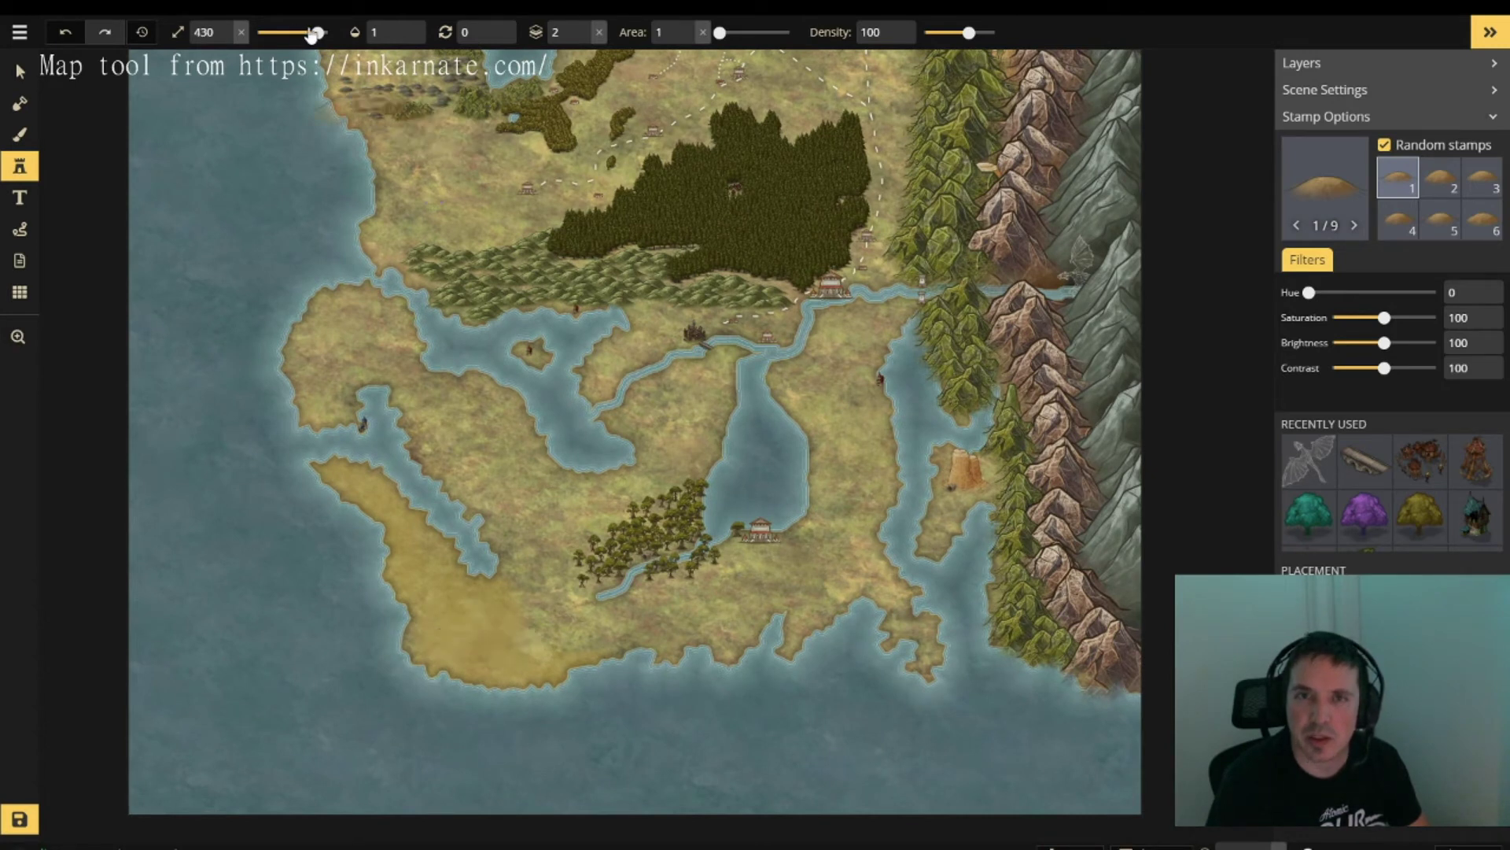
{"action": "left_click_drag", "start_coordinate": [317, 32], "coordinate": [287, 33]}
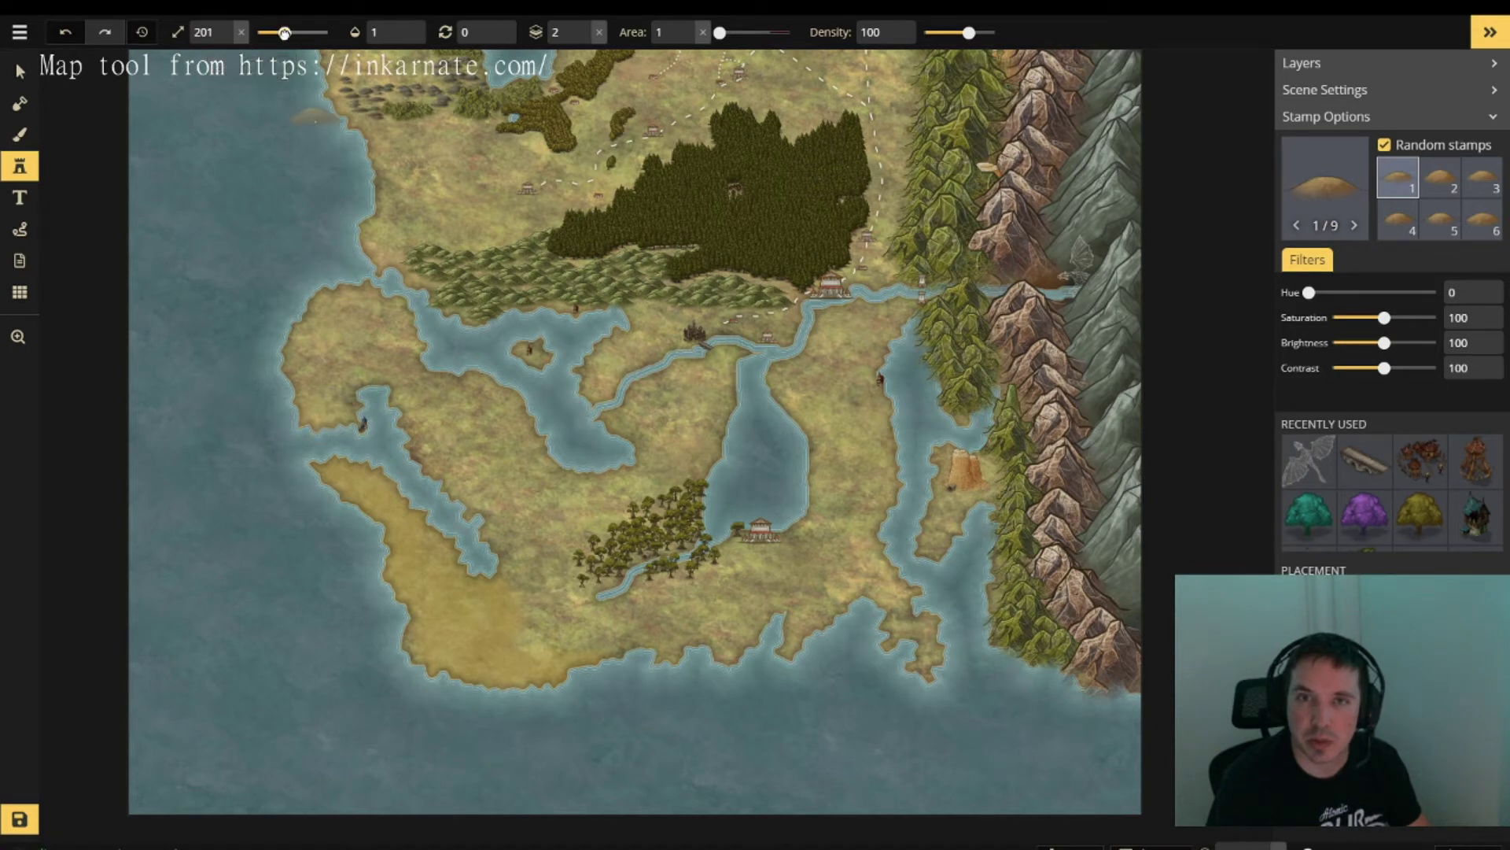
{"action": "left_click", "coordinate": [364, 494]}
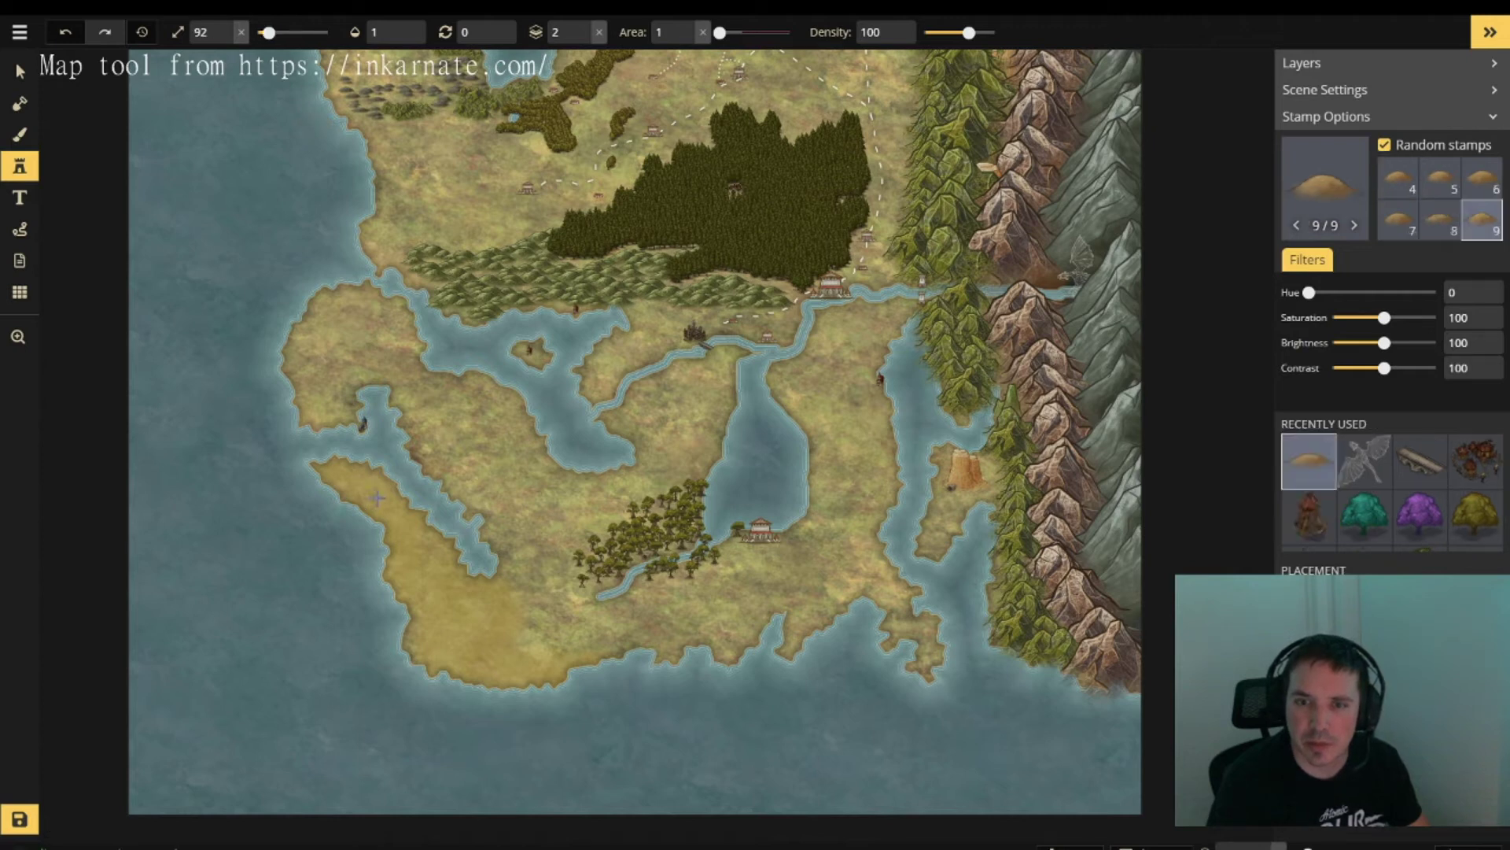
{"action": "left_click", "coordinate": [384, 492]}
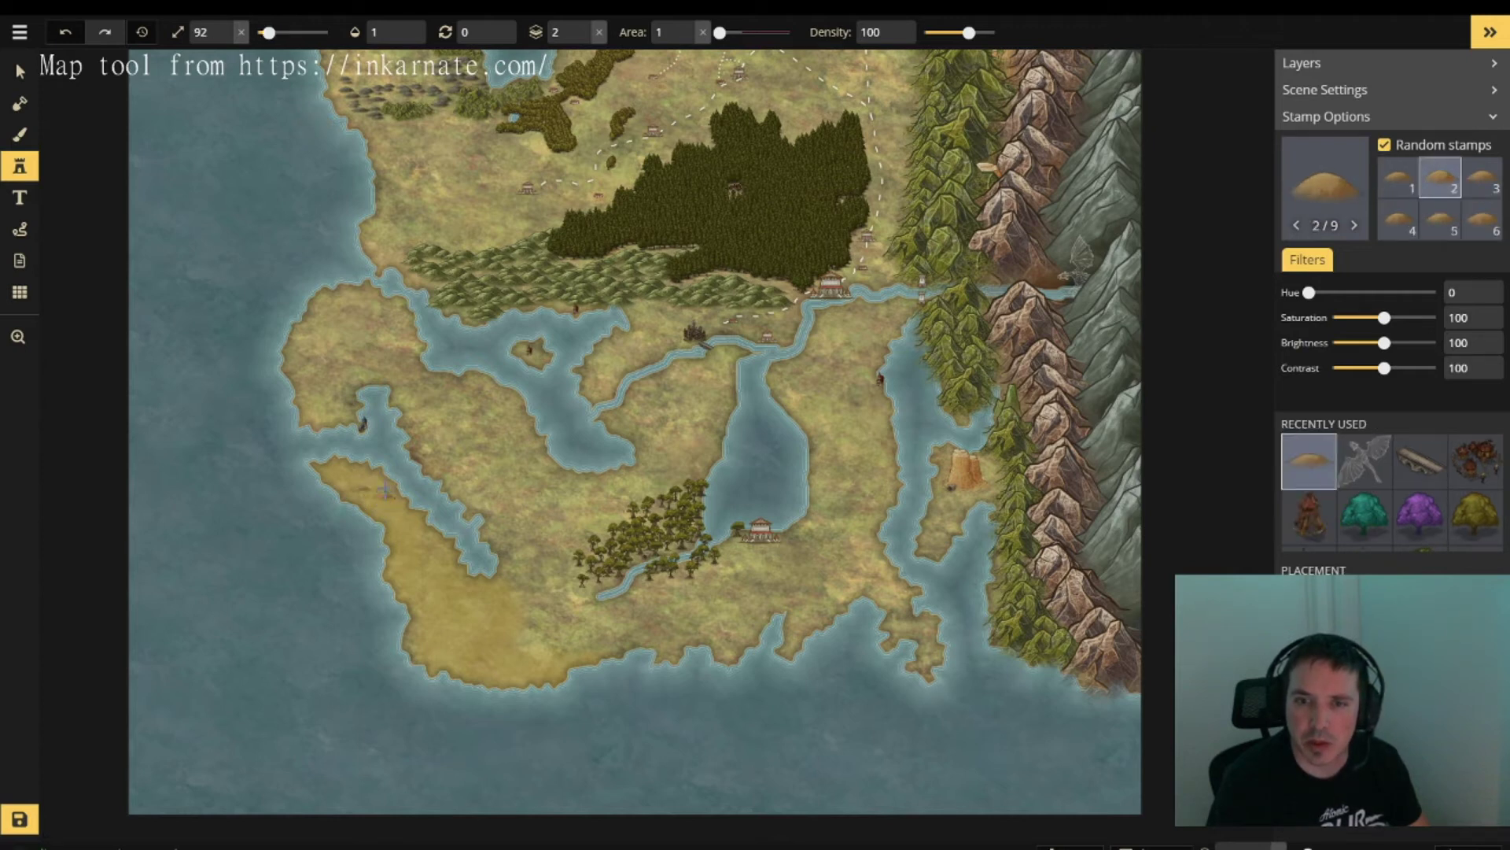
{"action": "left_click", "coordinate": [392, 508]}
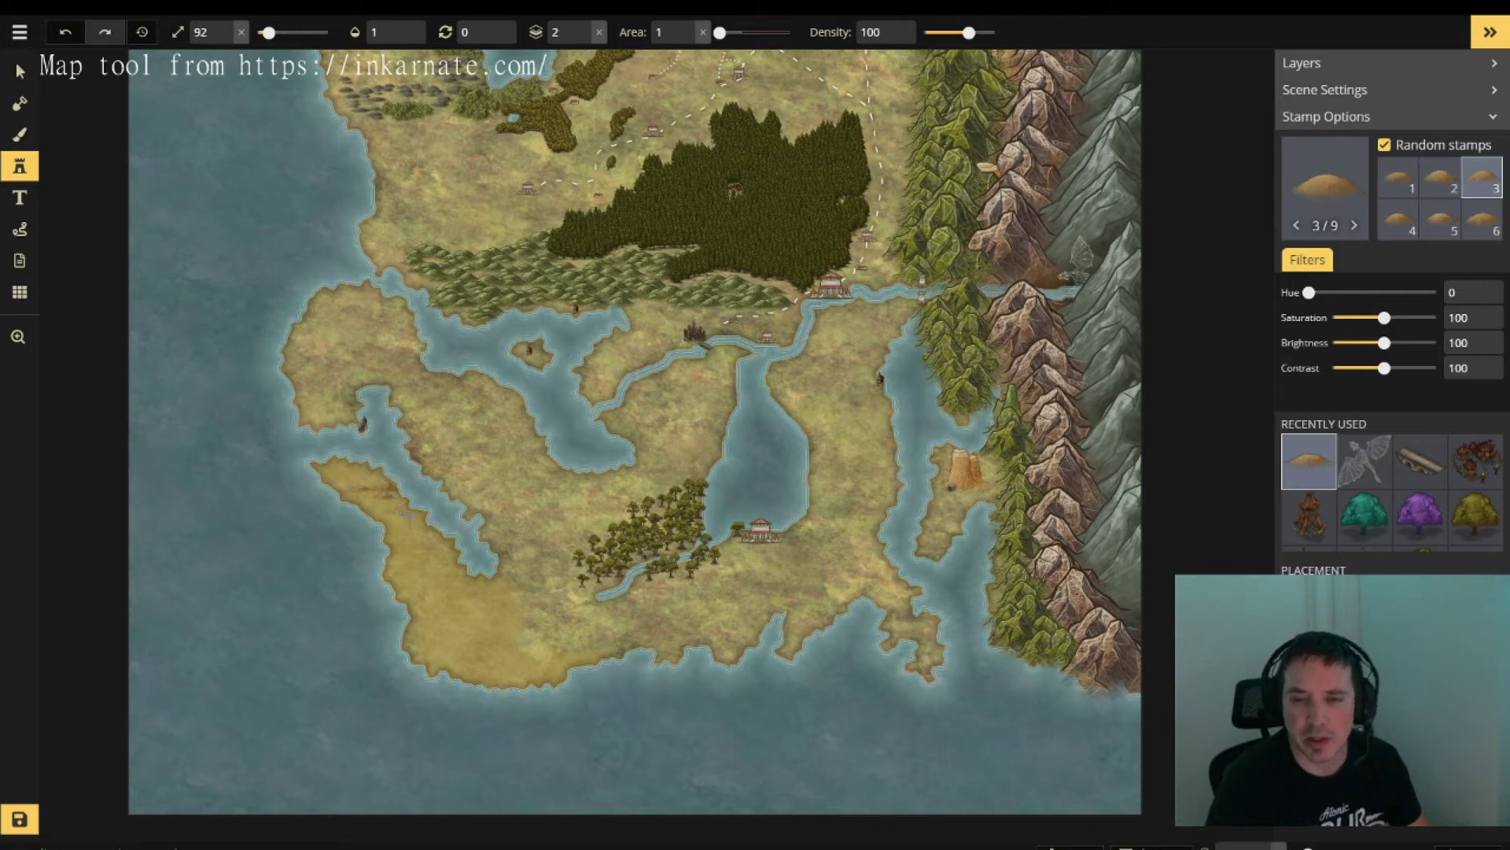
{"action": "left_click", "coordinate": [407, 530]}
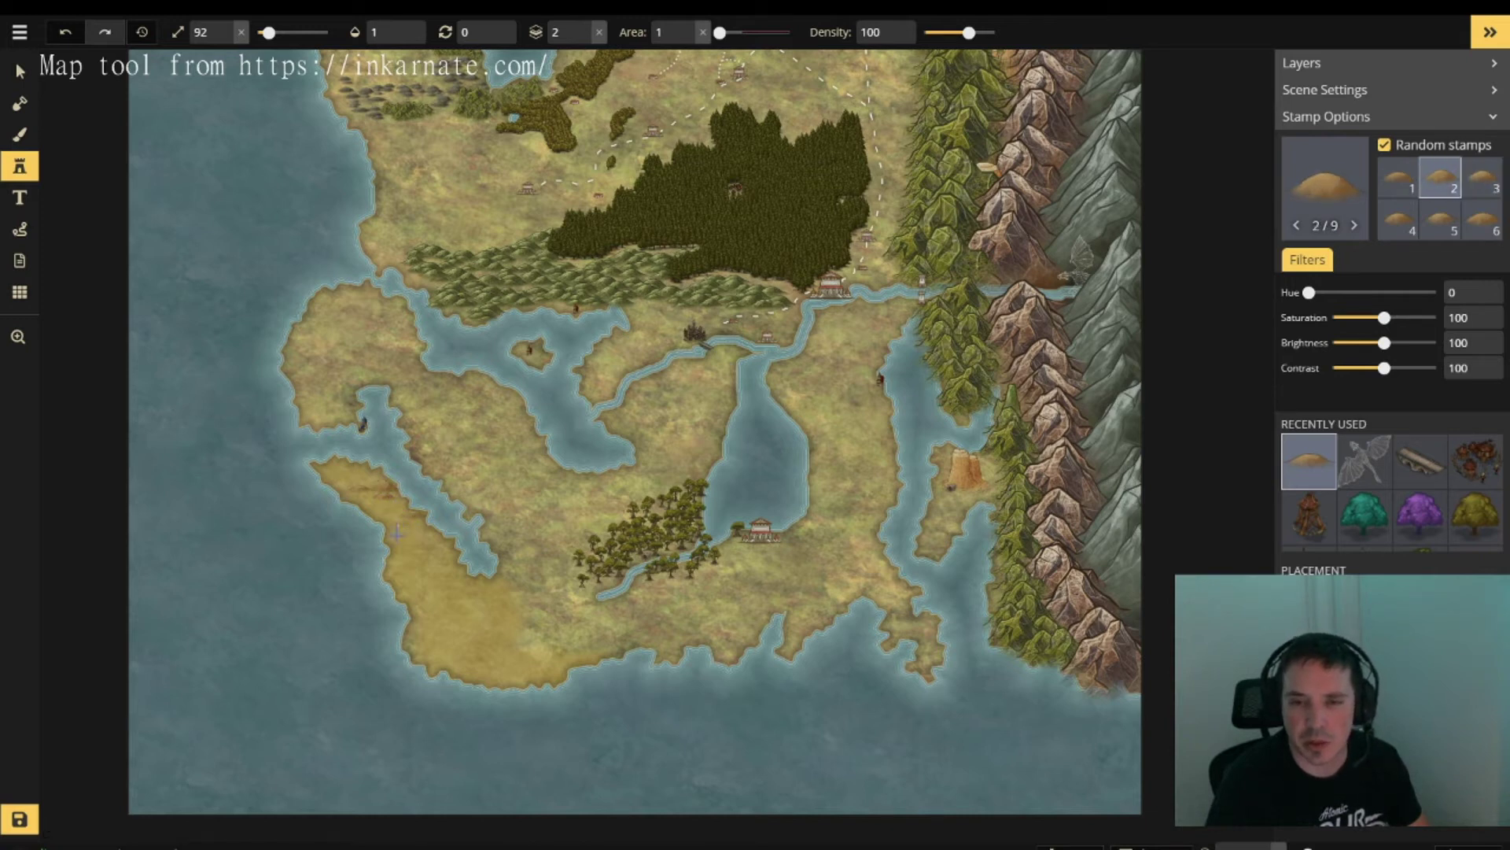
- Continue the random brown hills down the middle of the southwestern peninsula, beside the narrow inlet
{"action": "left_click", "coordinate": [418, 537]}
{"action": "left_click", "coordinate": [439, 568]}
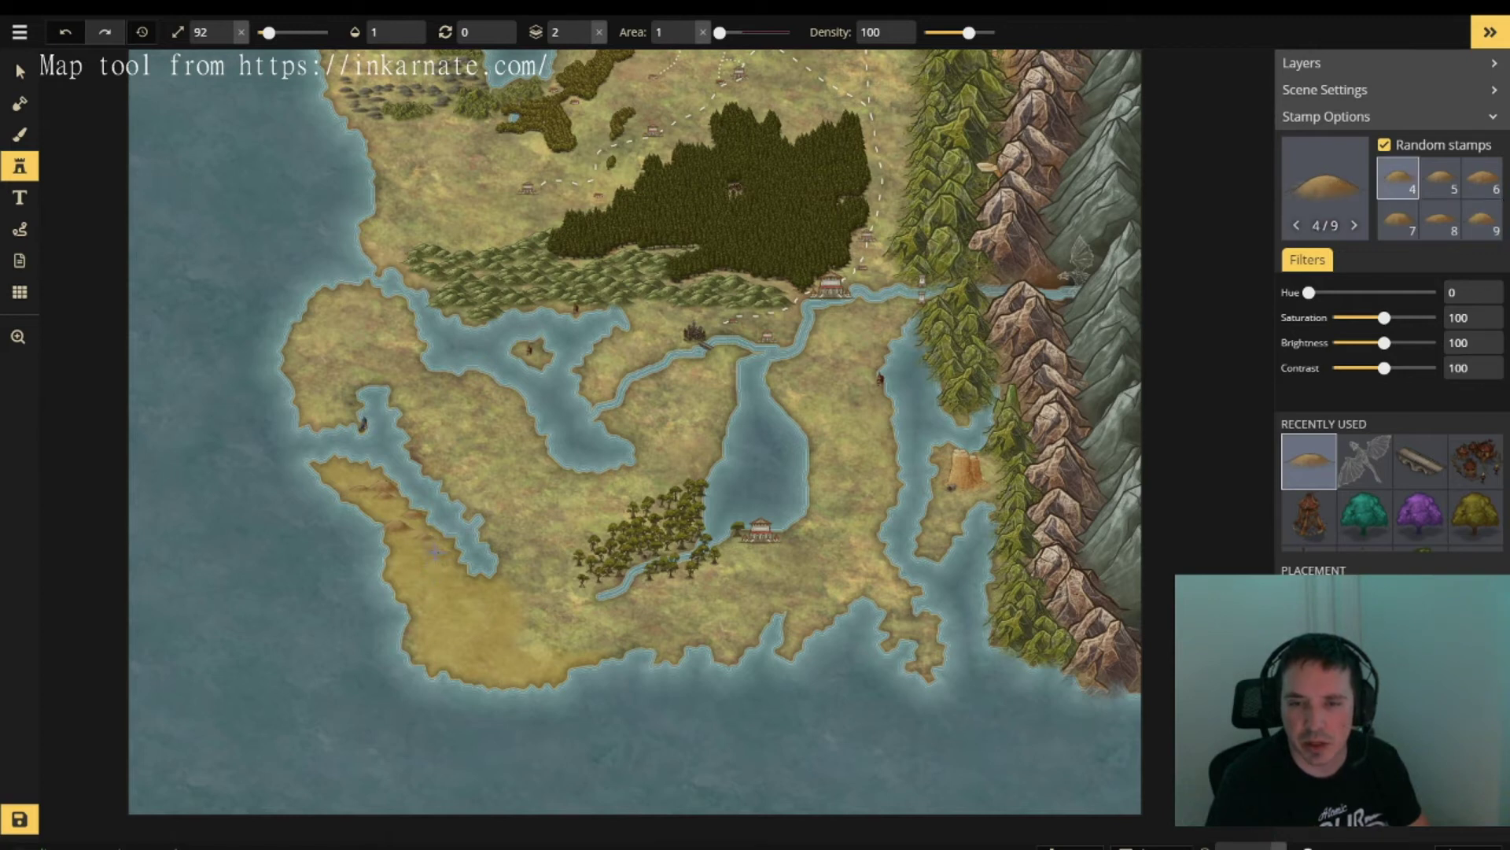
{"action": "left_click", "coordinate": [417, 549]}
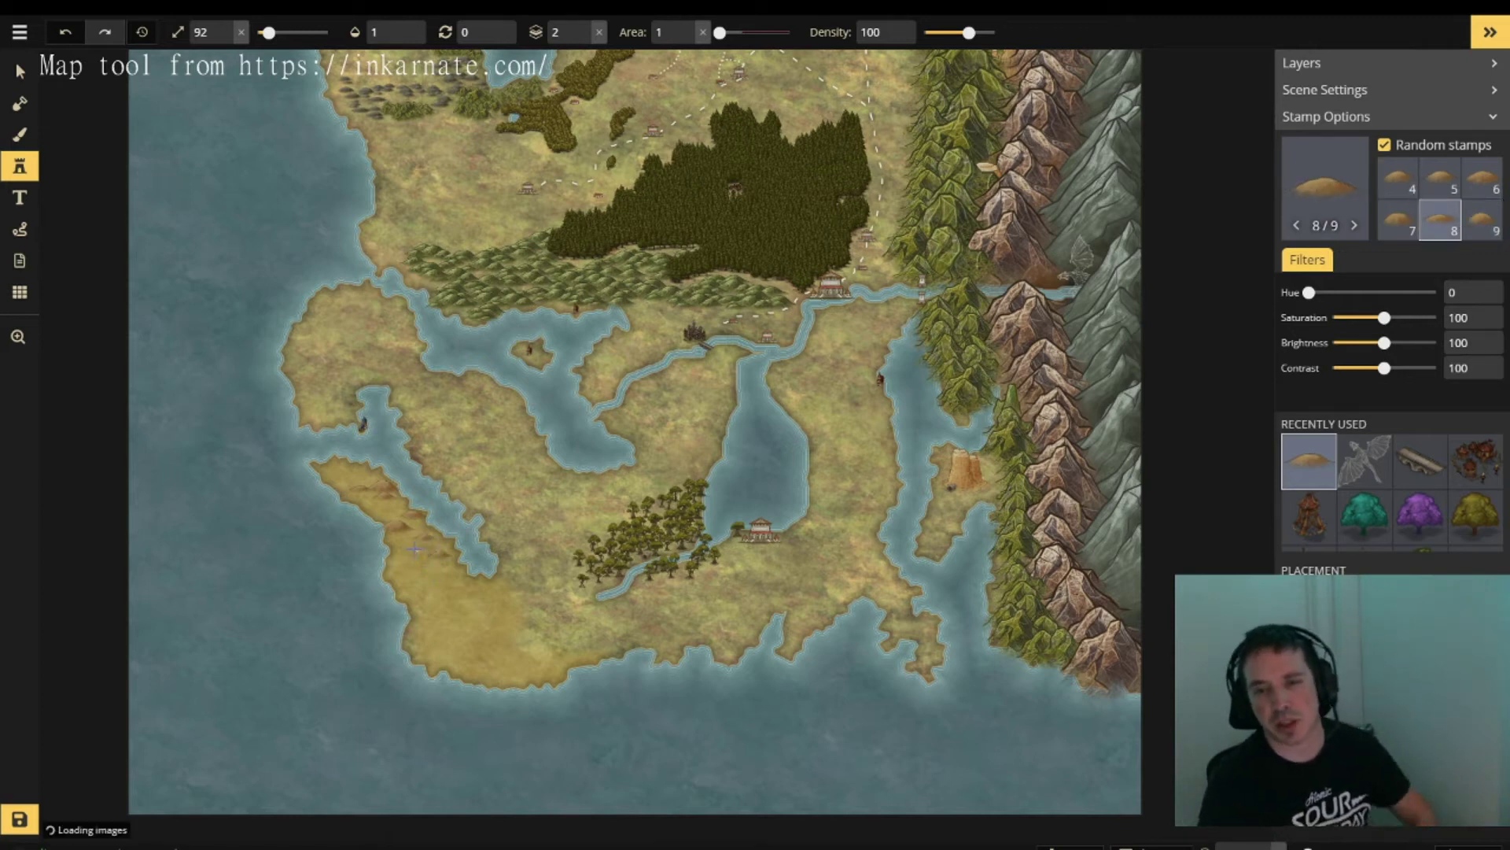
{"action": "left_click", "coordinate": [418, 555]}
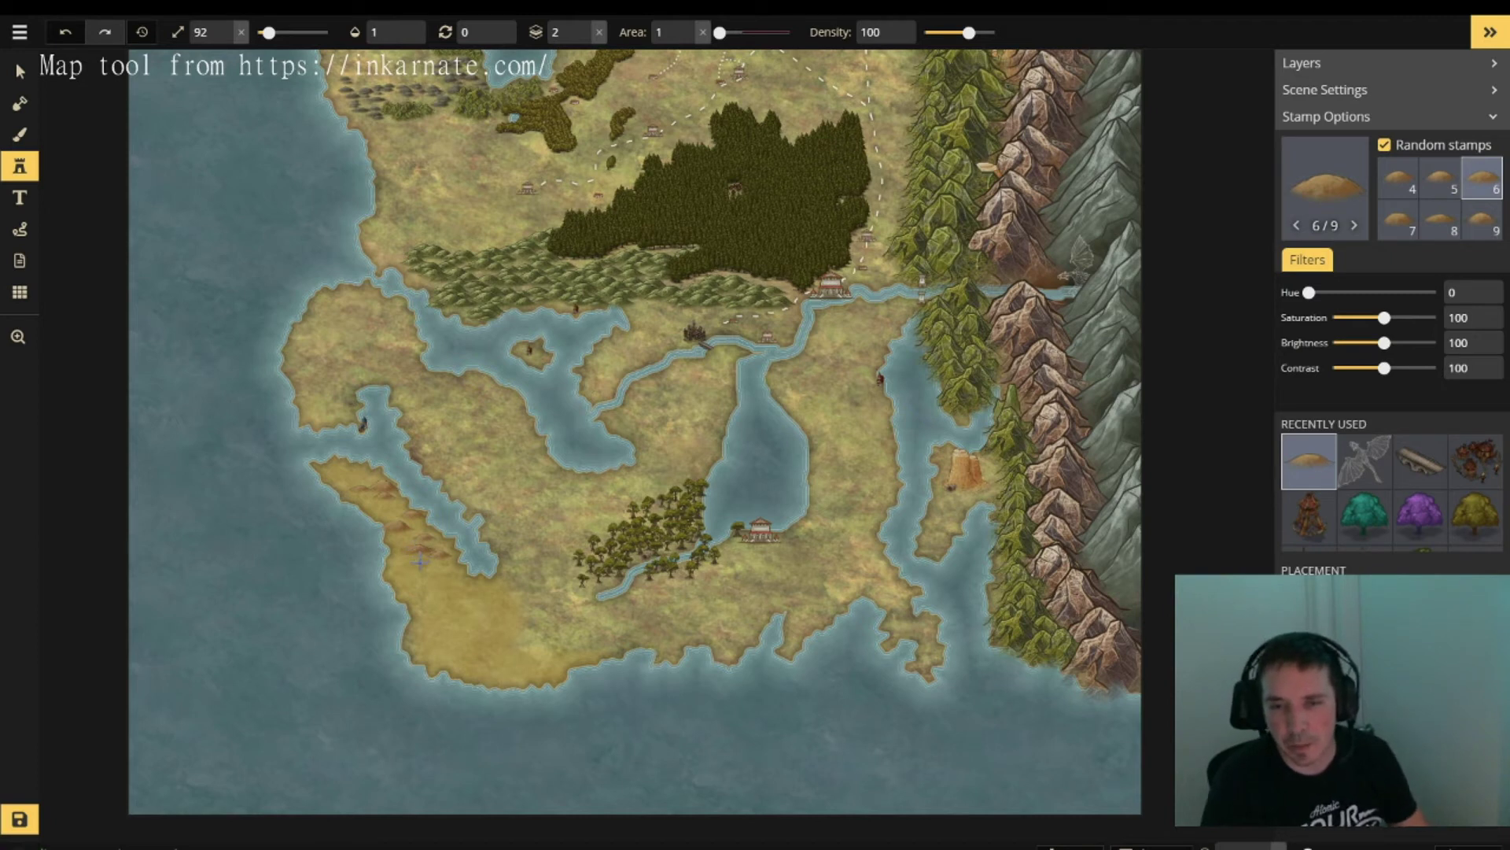
{"action": "left_click", "coordinate": [432, 563]}
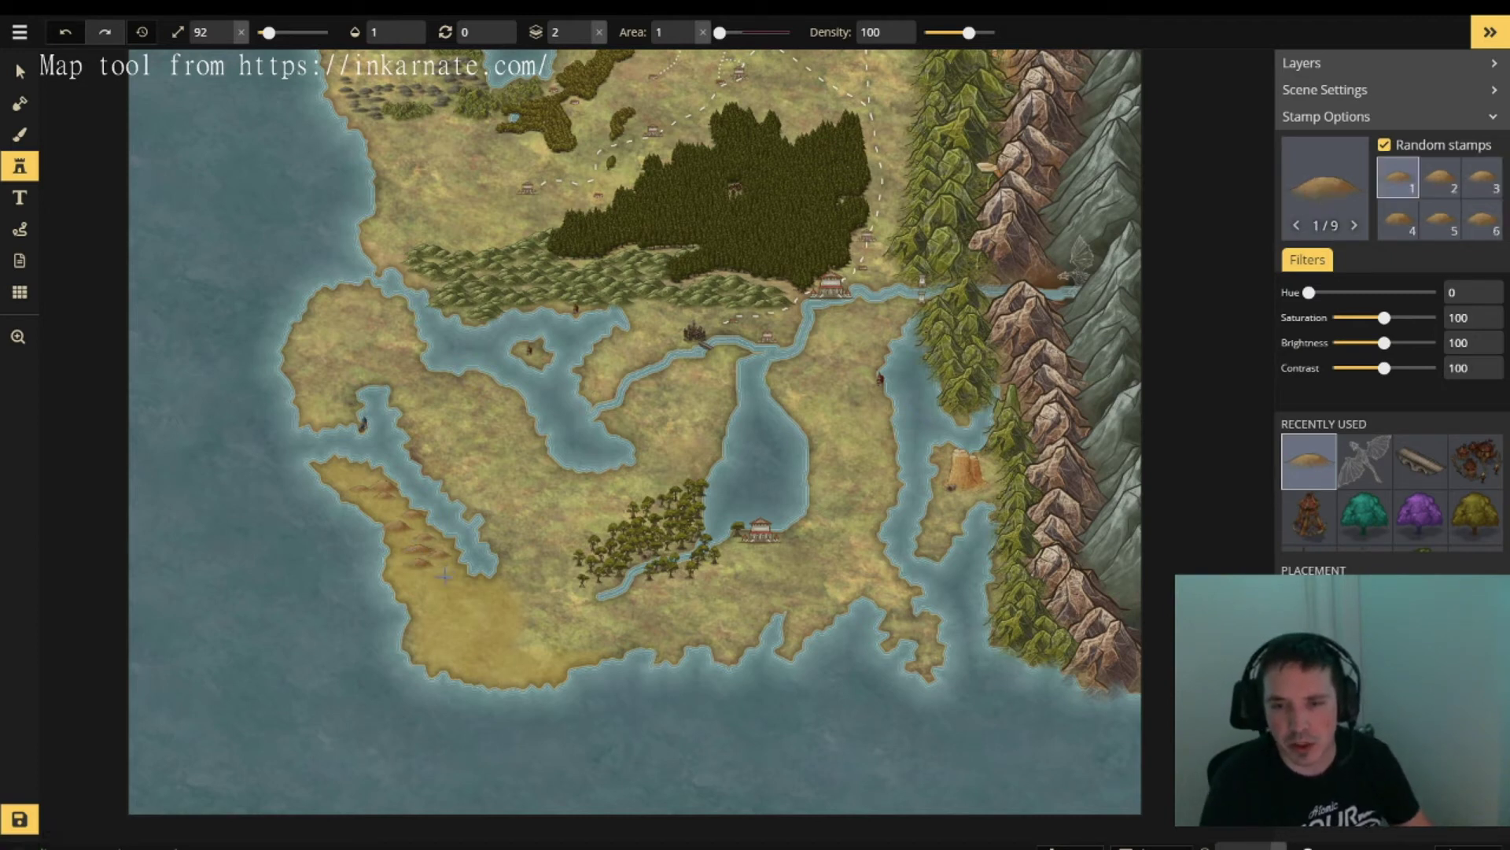
{"action": "left_click", "coordinate": [445, 575]}
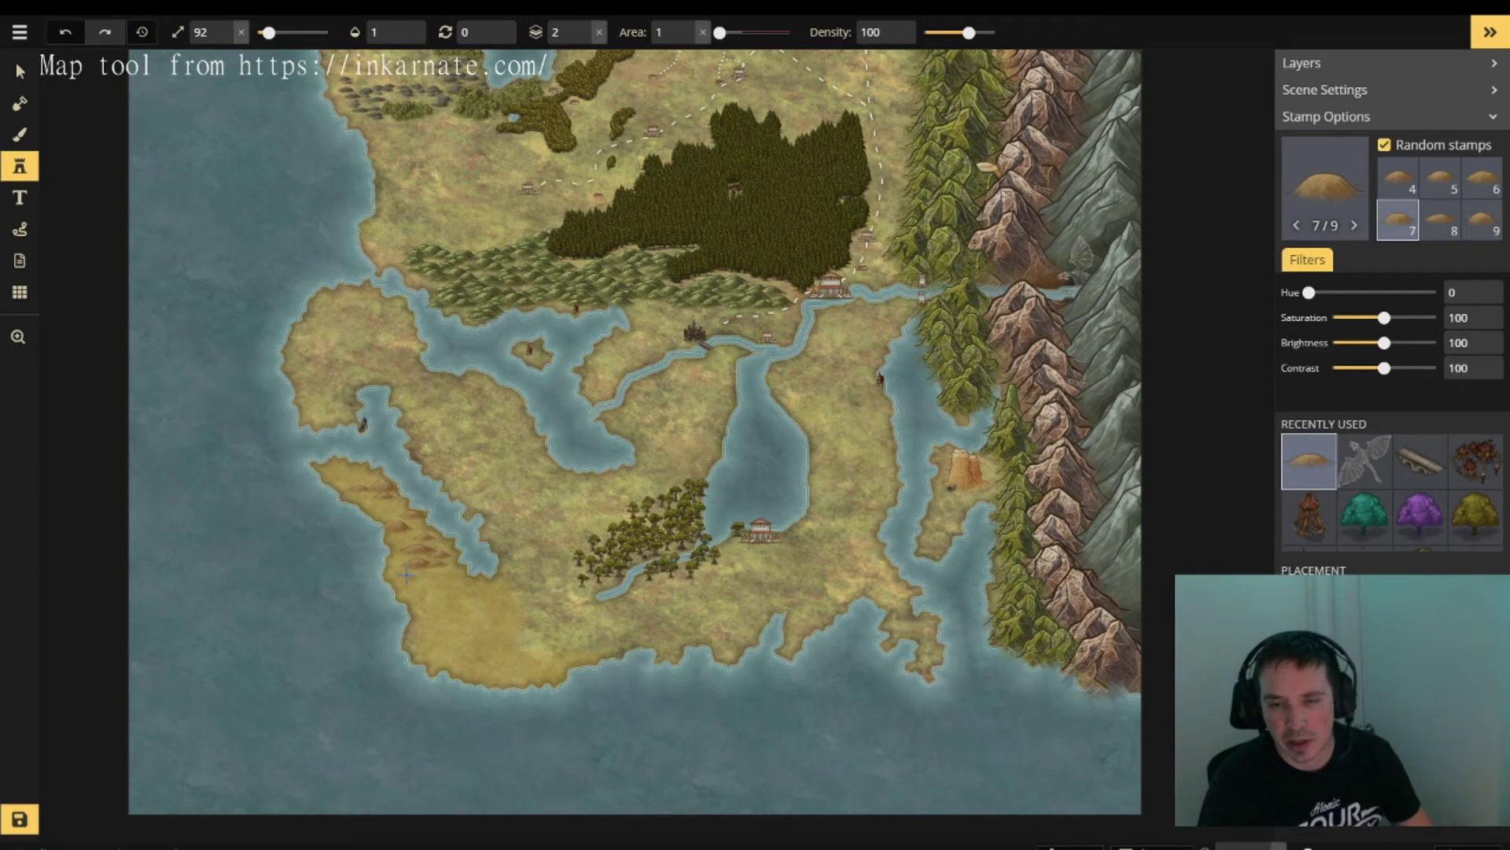
- Add more brown hills where the southwestern peninsula widens, just south of the inlet's end
{"action": "left_click", "coordinate": [407, 575]}
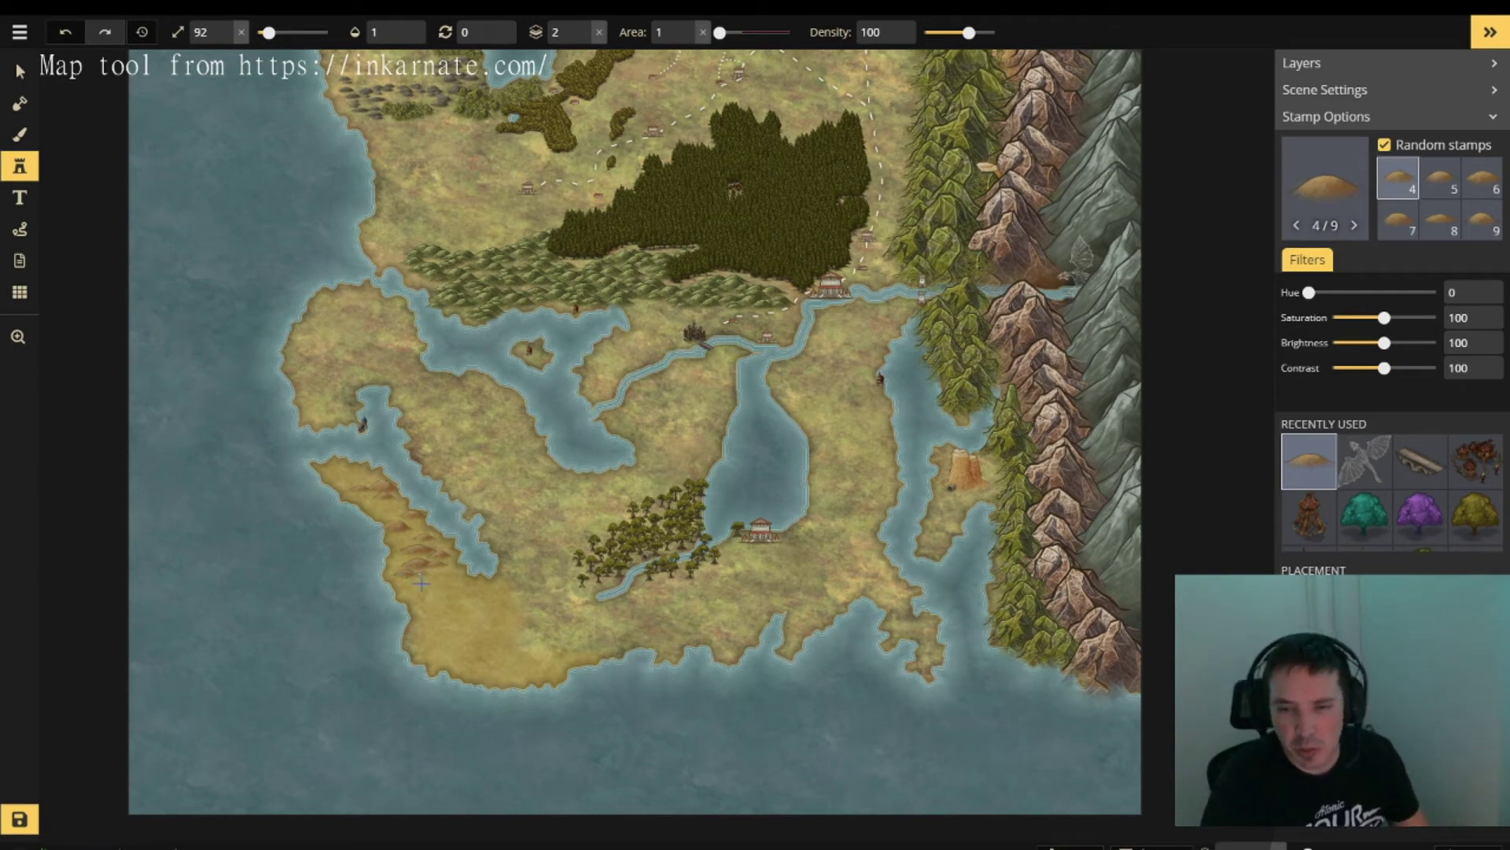
{"action": "left_click", "coordinate": [448, 604]}
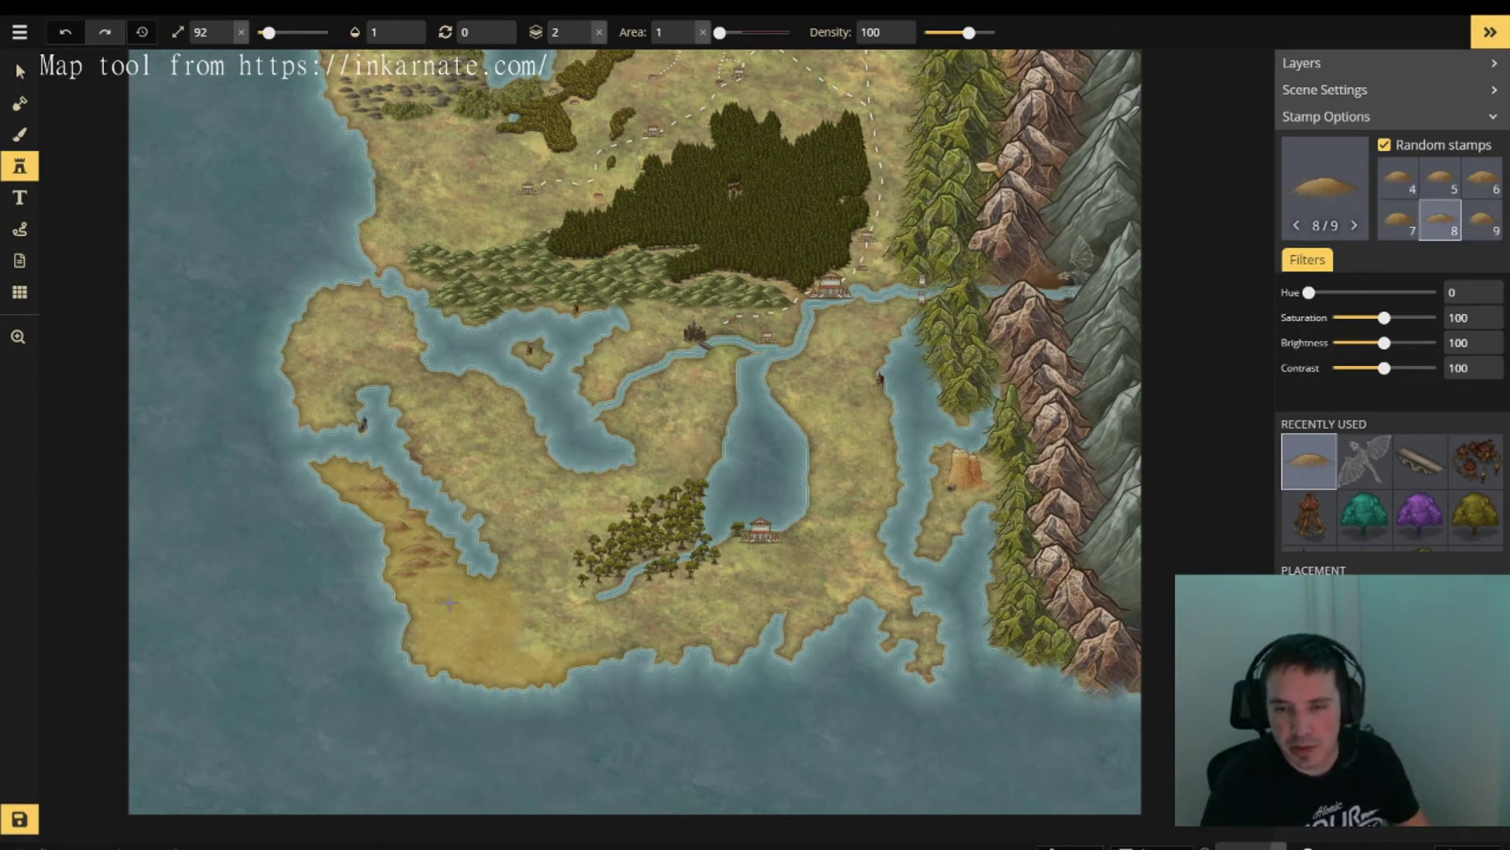
{"action": "left_click", "coordinate": [472, 596]}
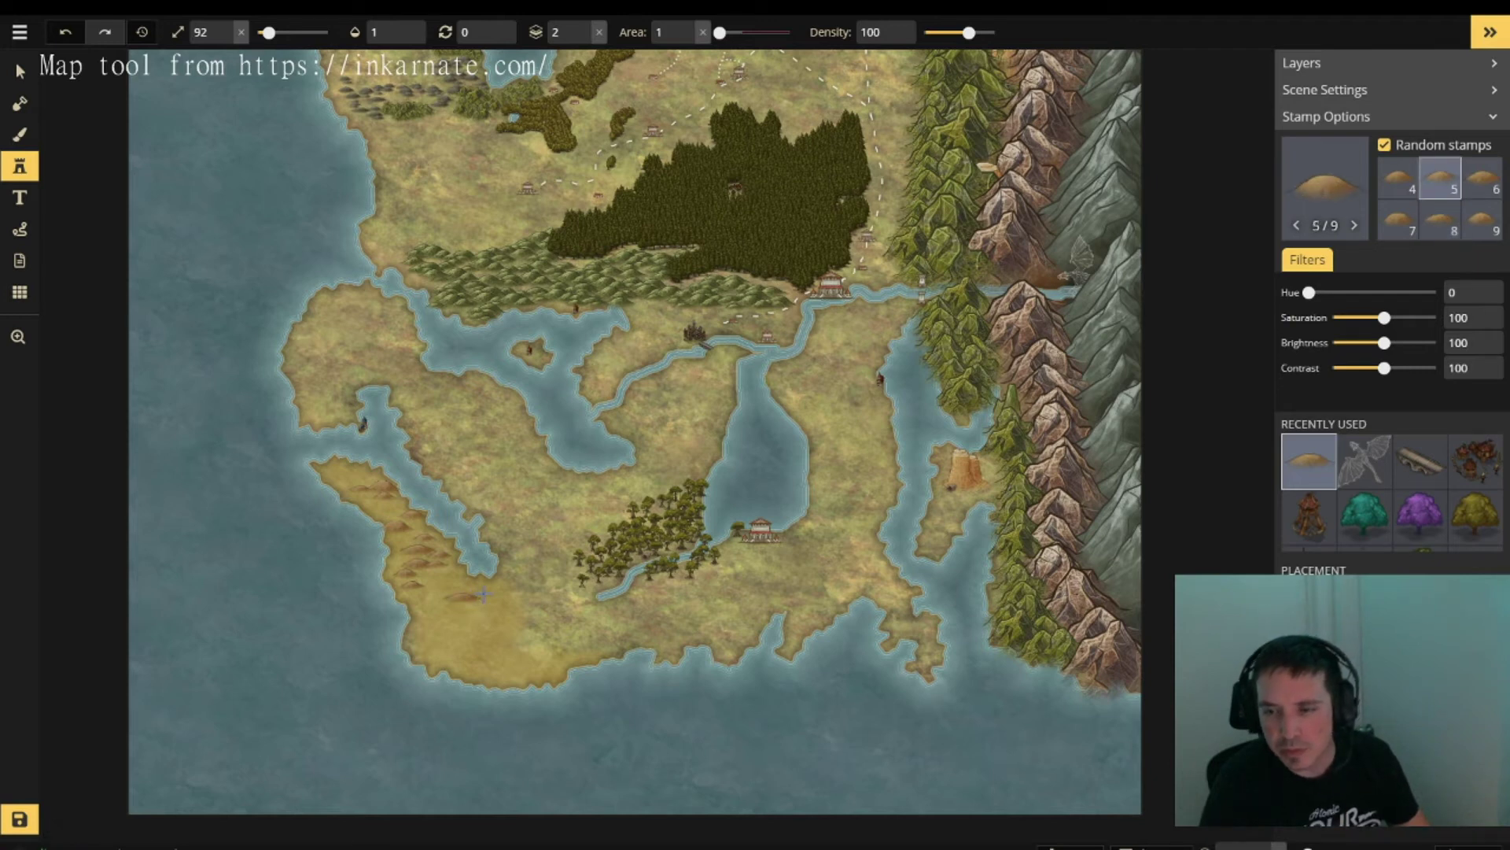
{"action": "left_click", "coordinate": [484, 594]}
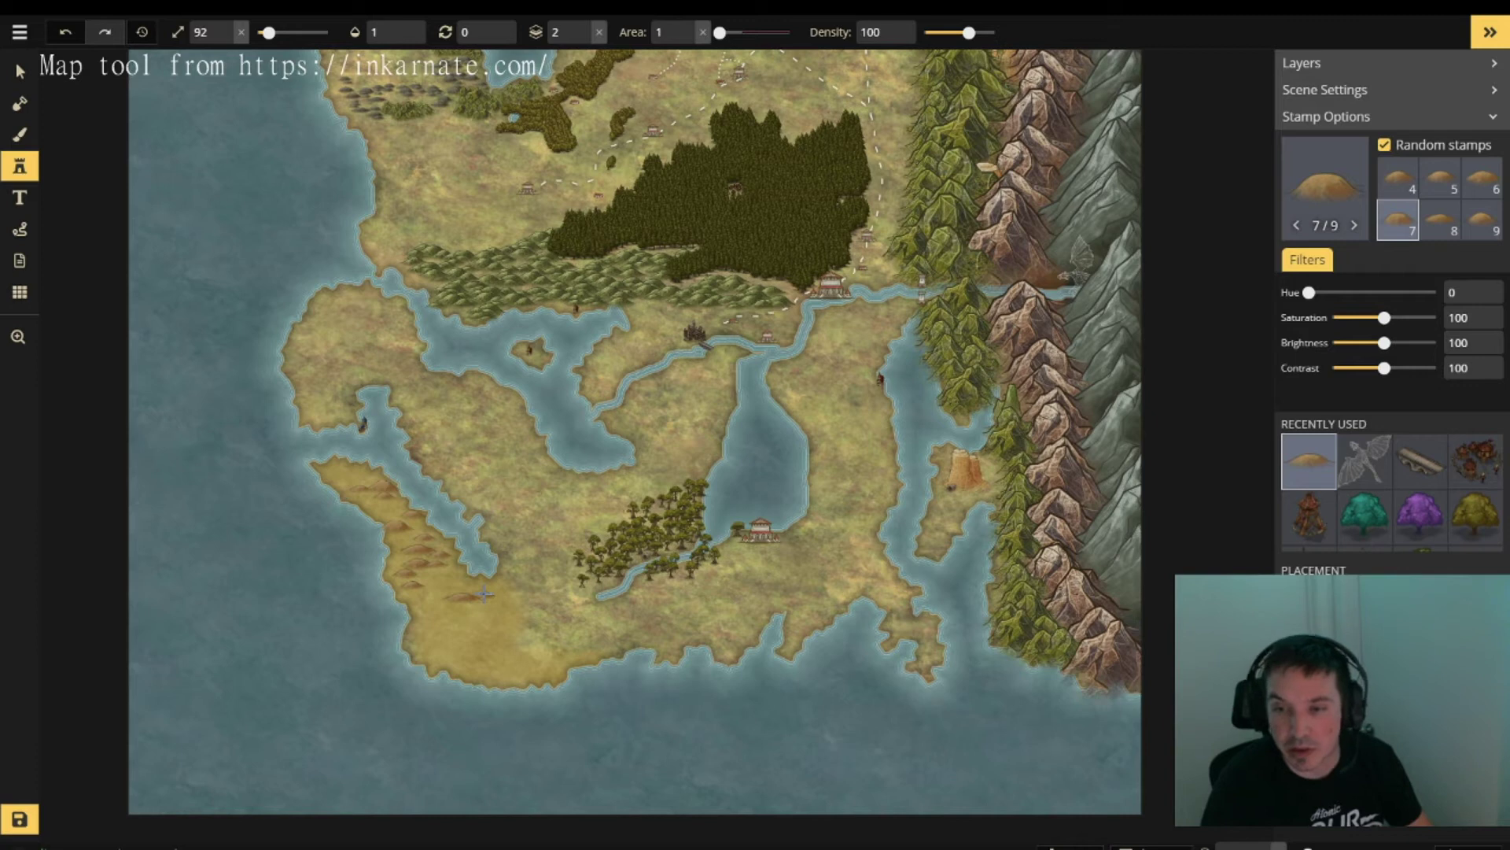
- Place the recently used bridge stamp at size 42, rotated 15 degrees, across the river beside the settlement southeast of the dark forest
{"action": "left_click", "coordinate": [1418, 463]}
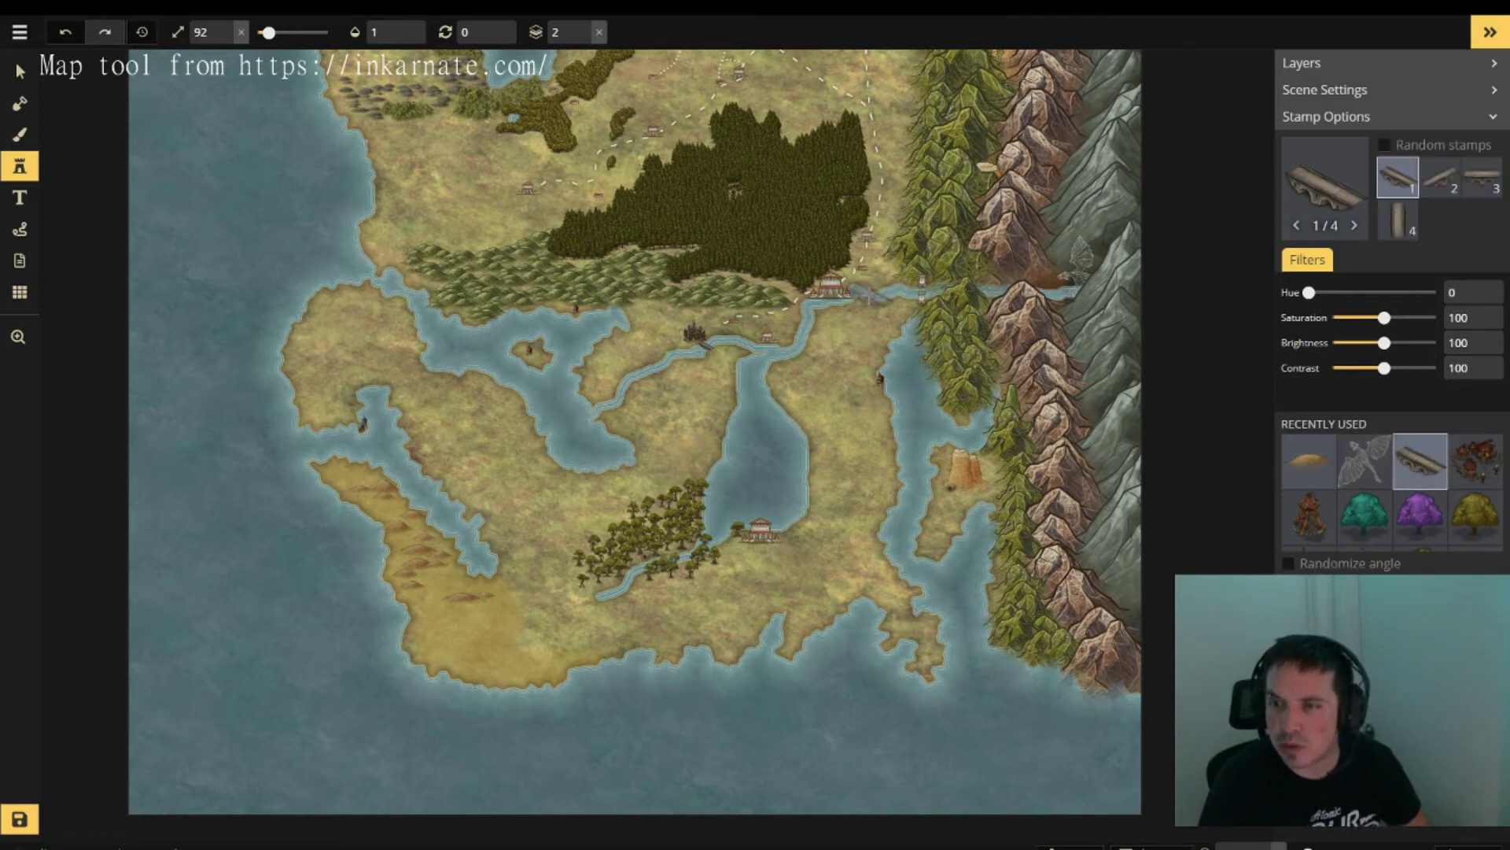
{"action": "scroll", "coordinate": [862, 295], "scroll_direction": "down", "scroll_amount": 5}
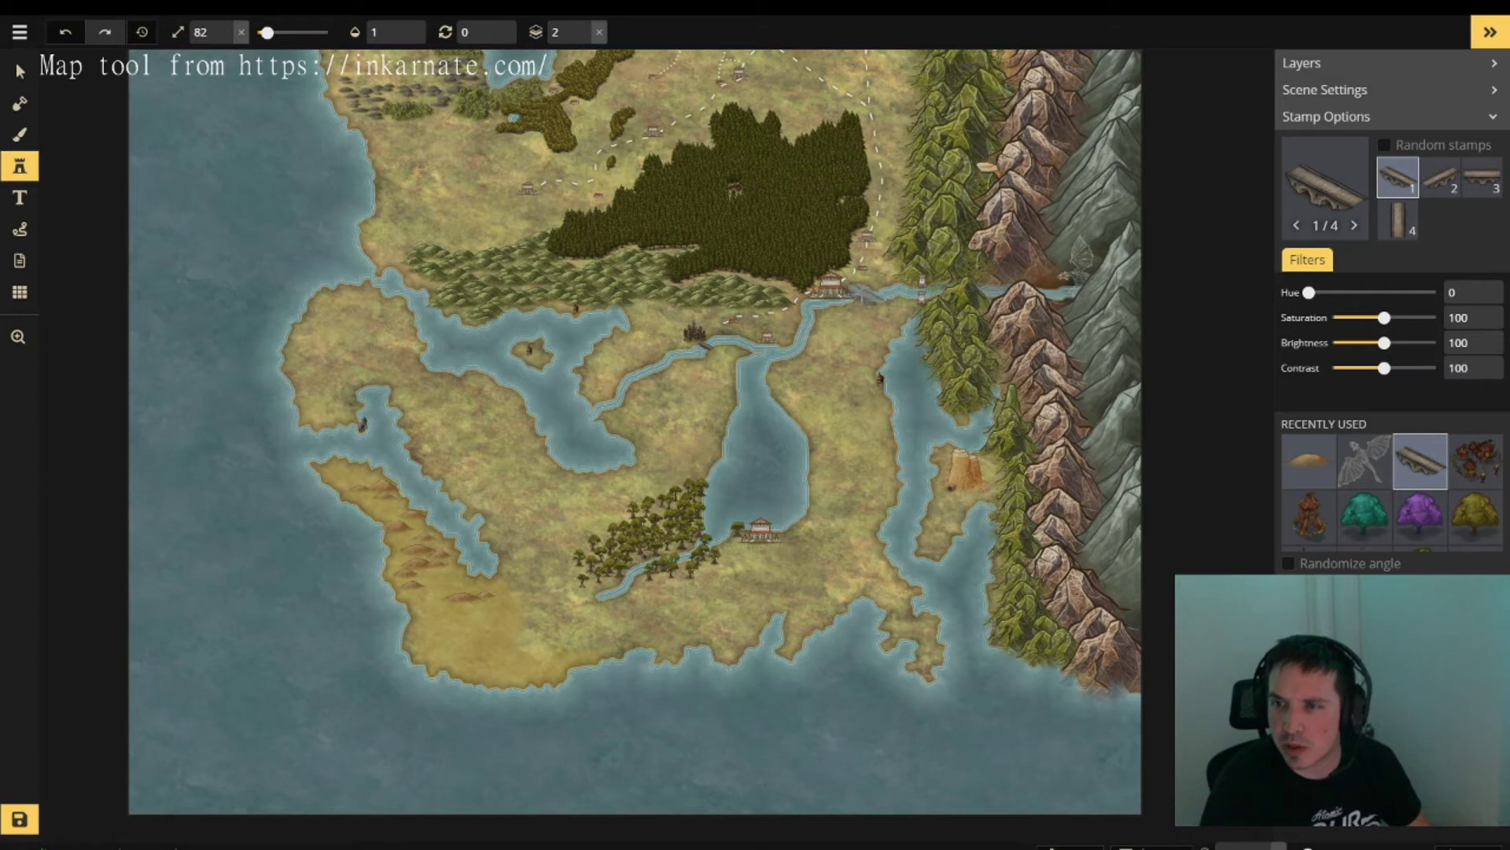
{"action": "scroll", "coordinate": [863, 295], "scroll_direction": "down", "scroll_amount": 2}
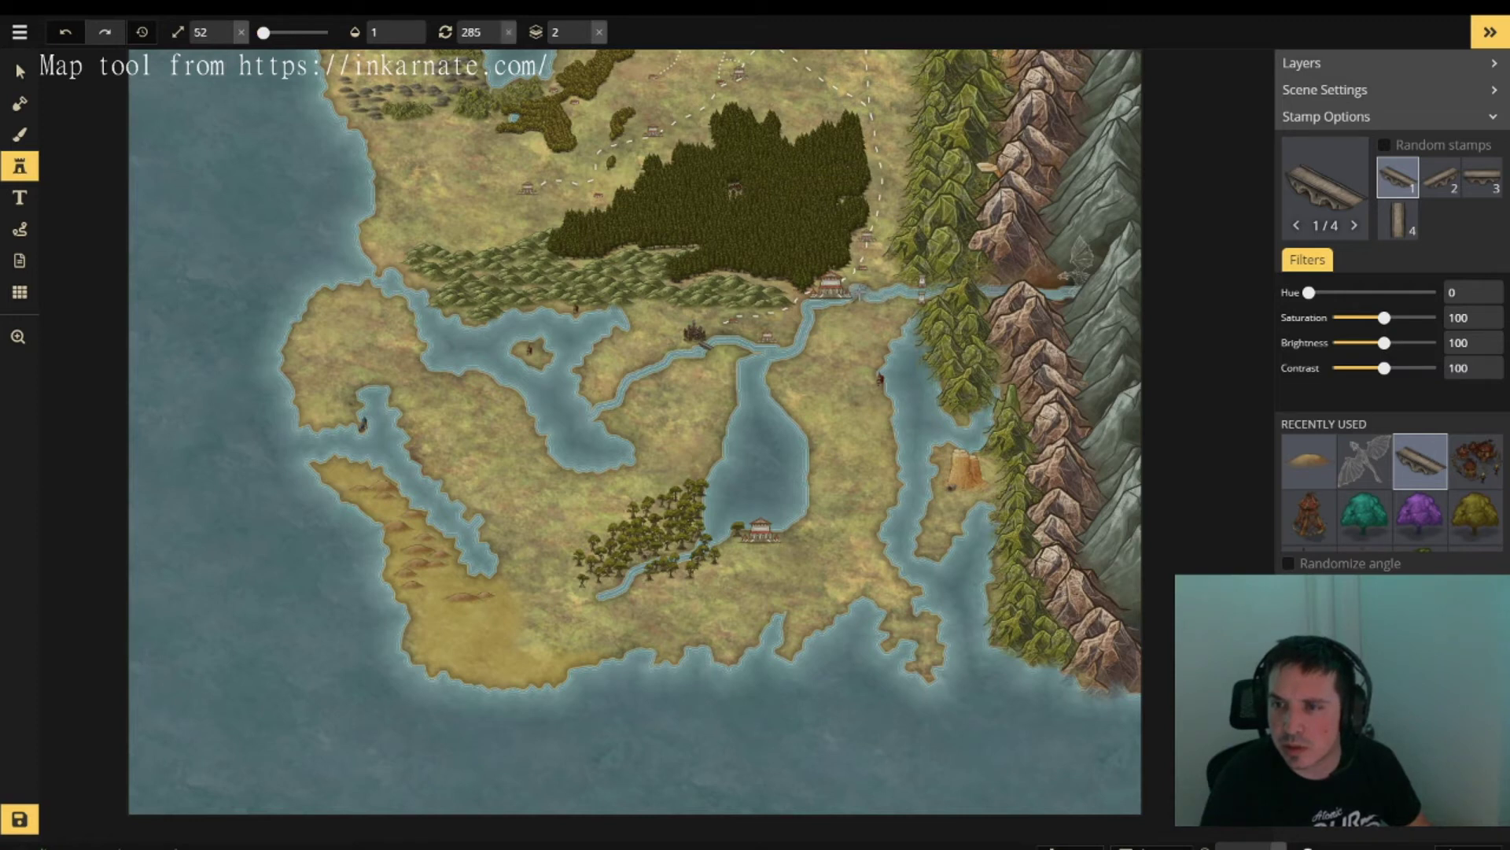
{"action": "scroll", "coordinate": [863, 295], "scroll_direction": "up", "scroll_amount": 4}
{"action": "scroll", "coordinate": [863, 295], "scroll_direction": "up", "scroll_amount": 2}
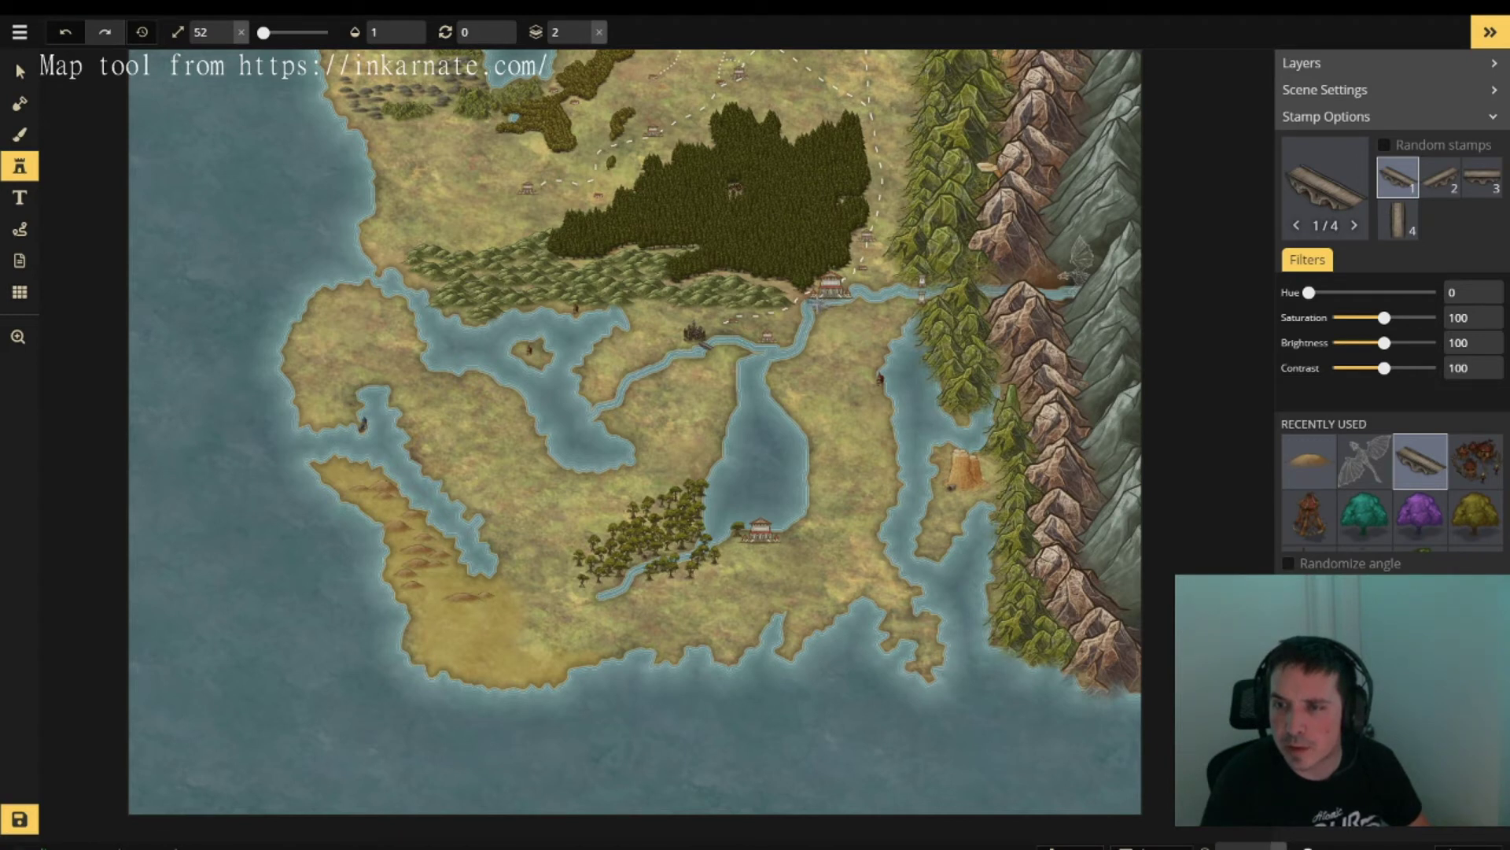
{"action": "left_click", "coordinate": [818, 303]}
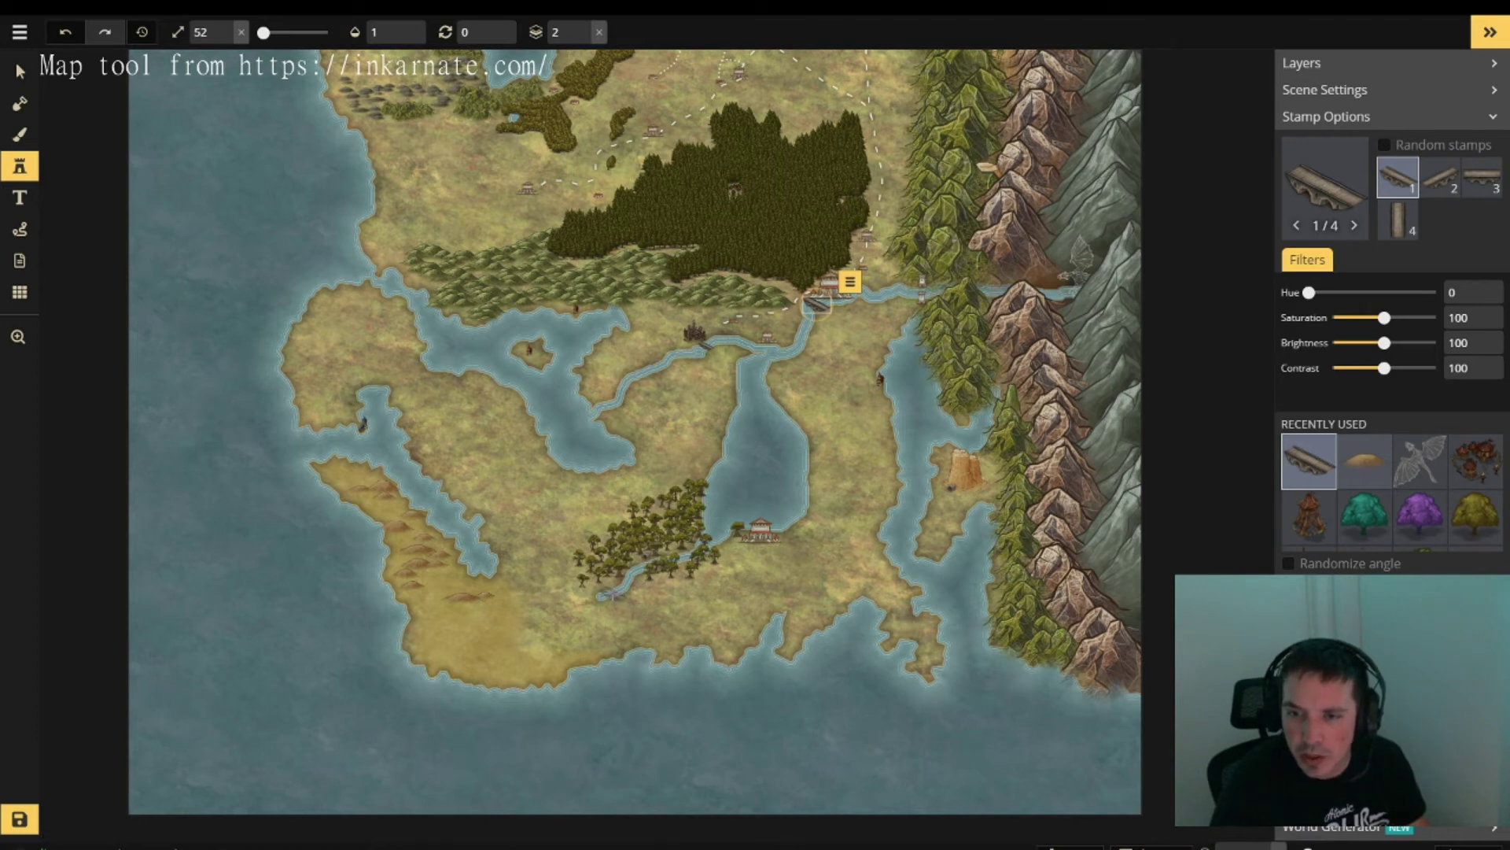
{"action": "scroll", "coordinate": [817, 303], "scroll_direction": "down", "scroll_amount": 2}
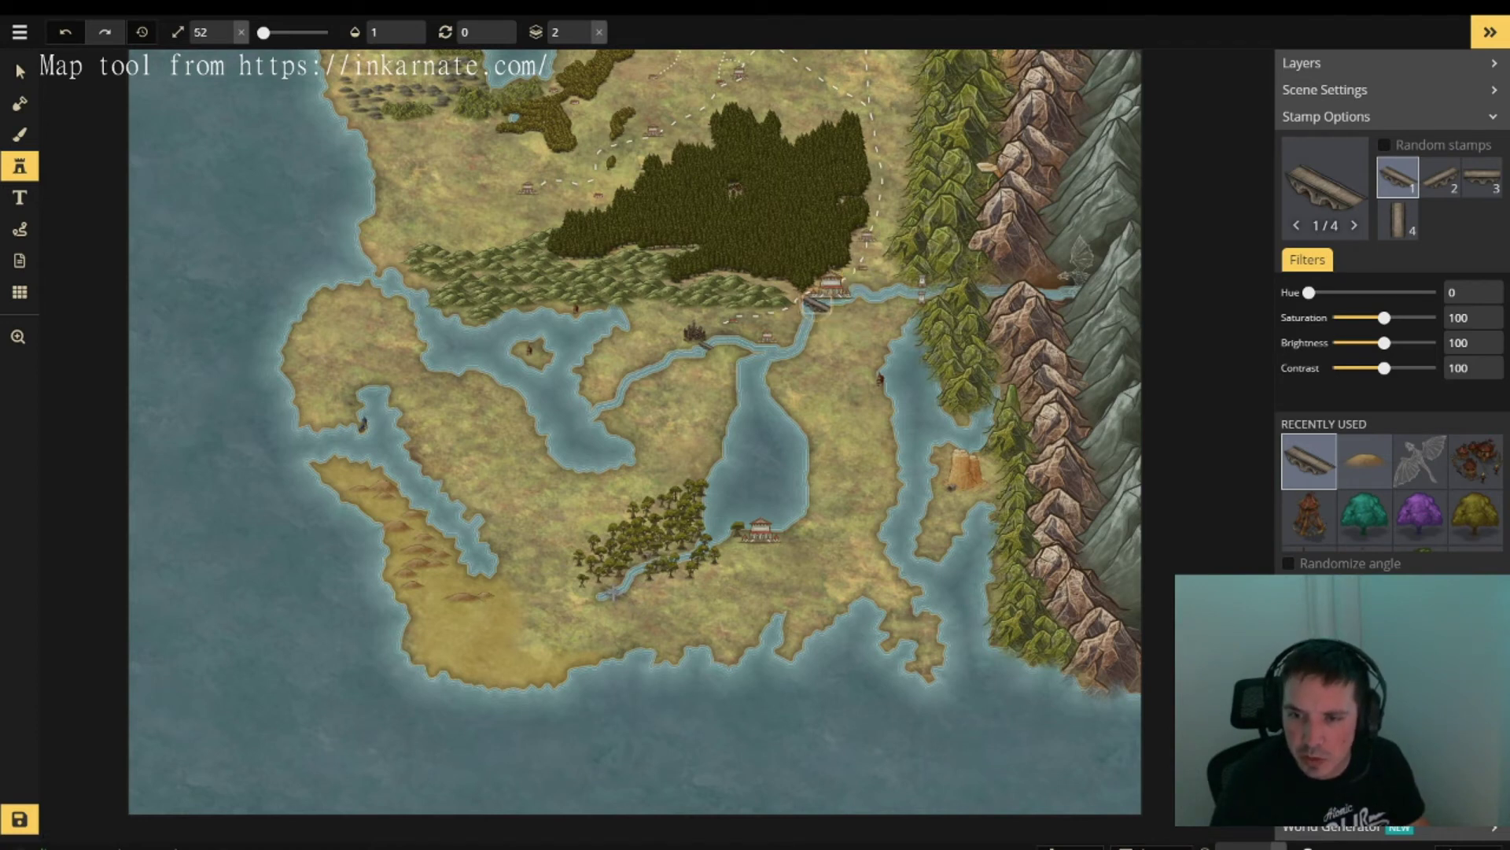
{"action": "mouse_move", "coordinate": [817, 303]}
{"action": "scroll", "coordinate": [816, 303], "scroll_direction": "up", "scroll_amount": 1}
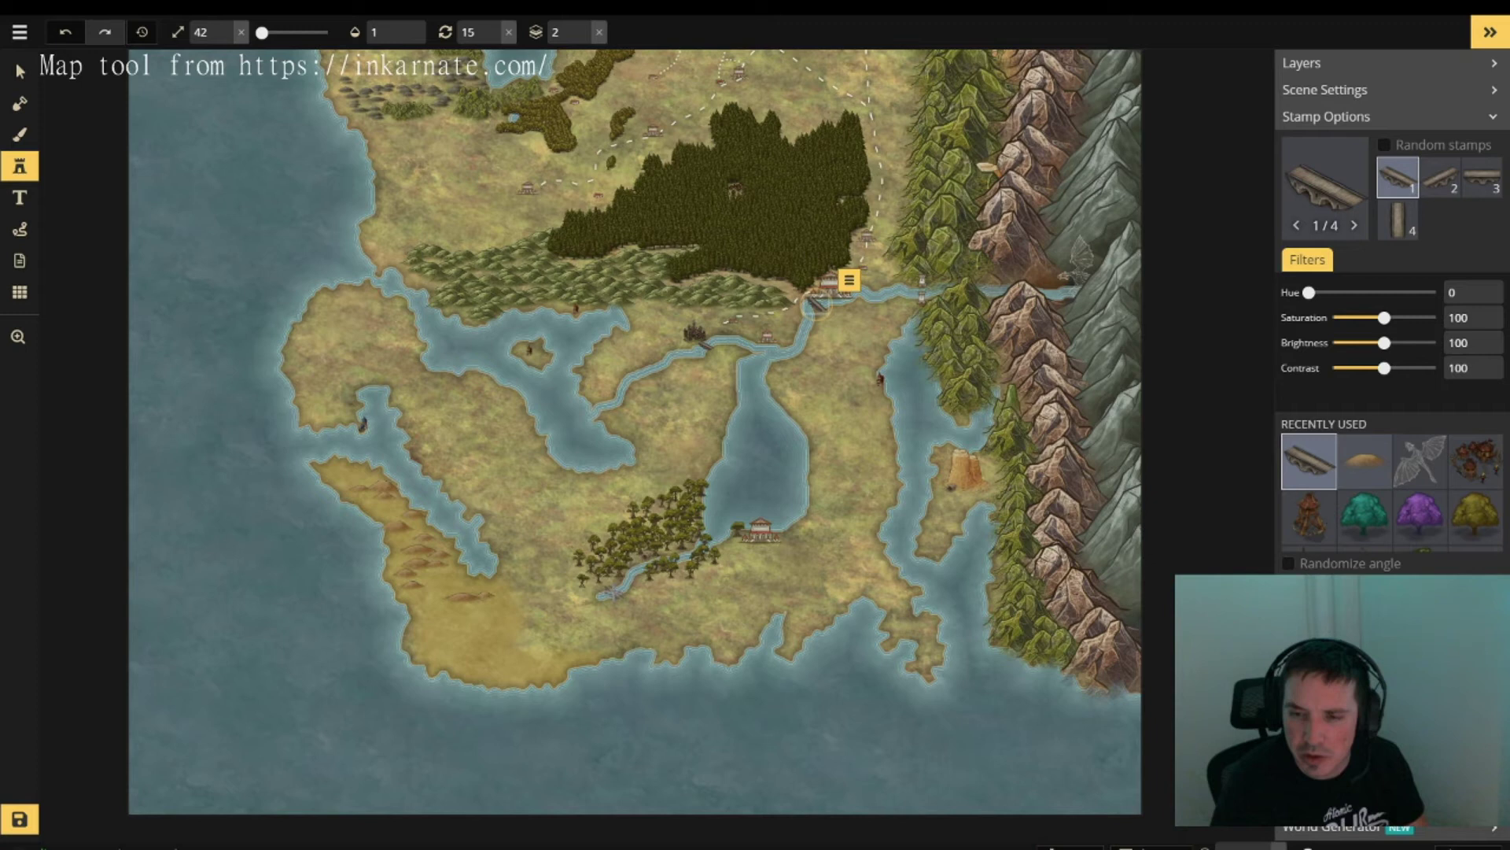
{"action": "left_click", "coordinate": [816, 303]}
- Place a size 42 bridge with rotation 0 over the river southwest of the southern grove, and switch to selecting objects
{"action": "mouse_move", "coordinate": [618, 590]}
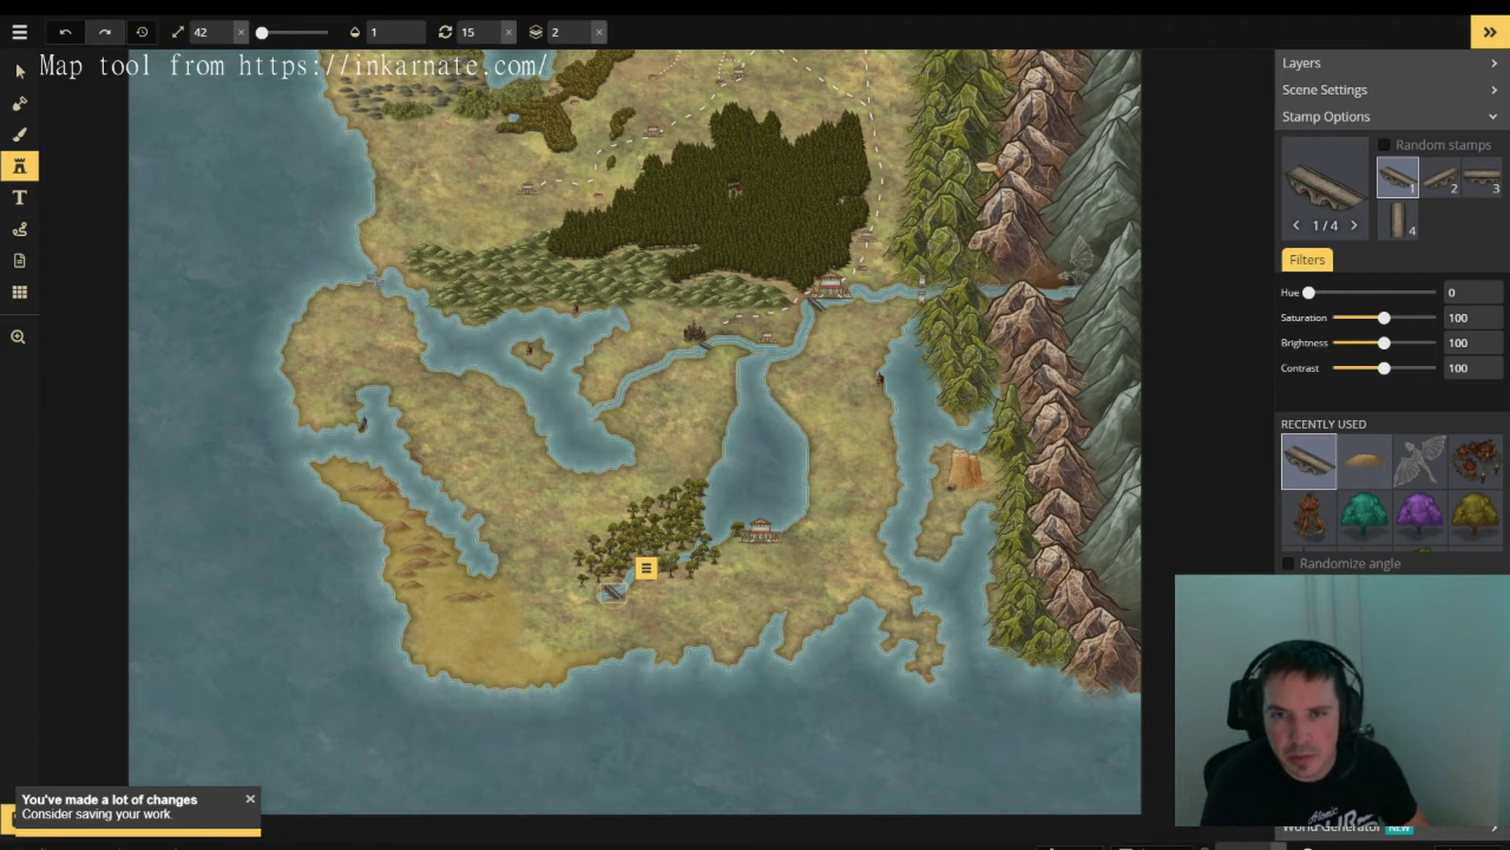
{"action": "scroll", "coordinate": [613, 592], "scroll_direction": "down", "scroll_amount": 2}
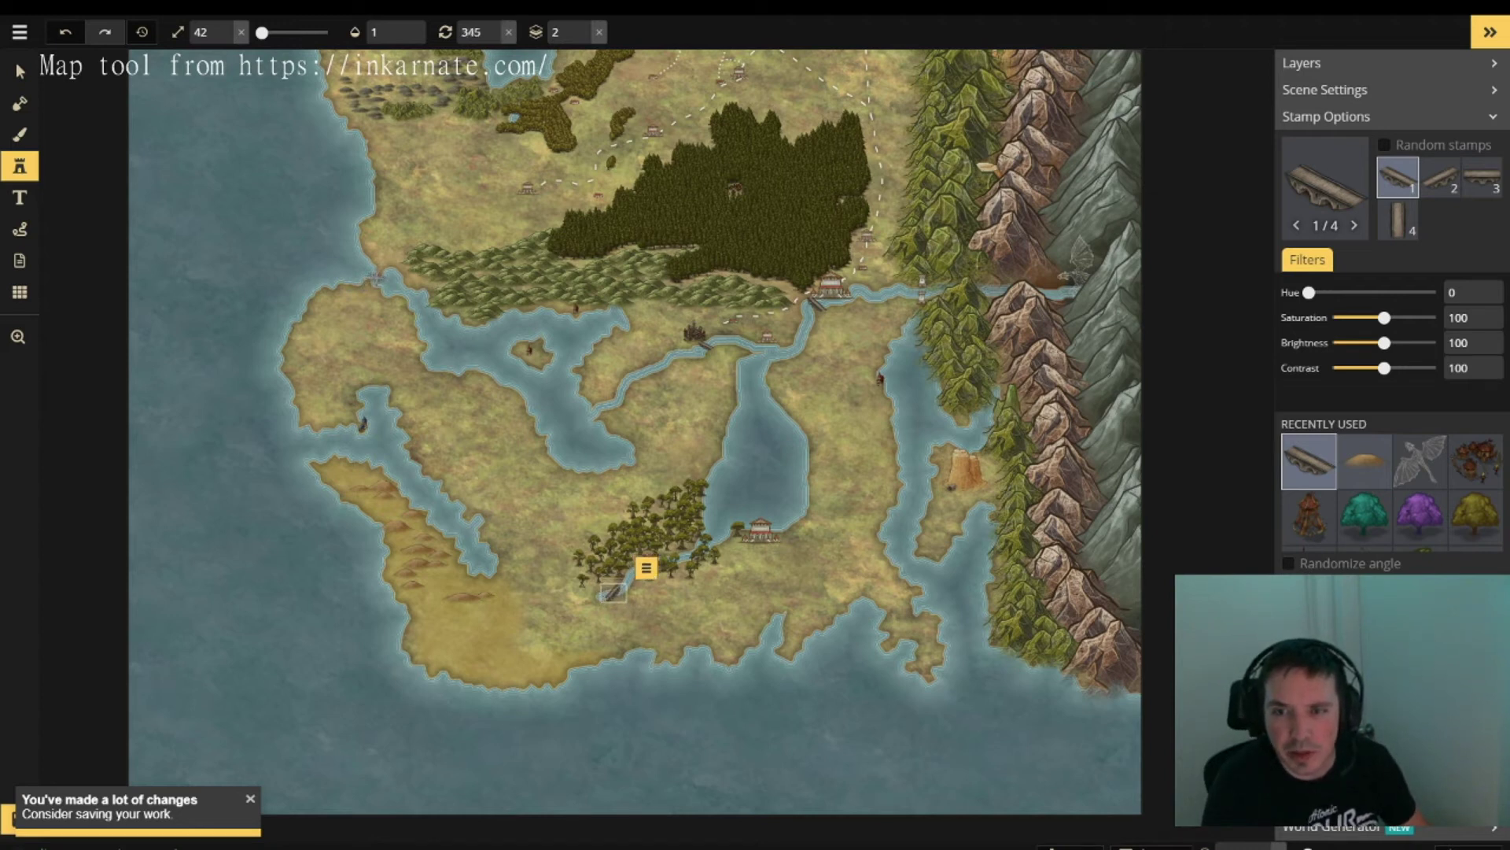
{"action": "scroll", "coordinate": [614, 591], "scroll_direction": "up", "scroll_amount": 1}
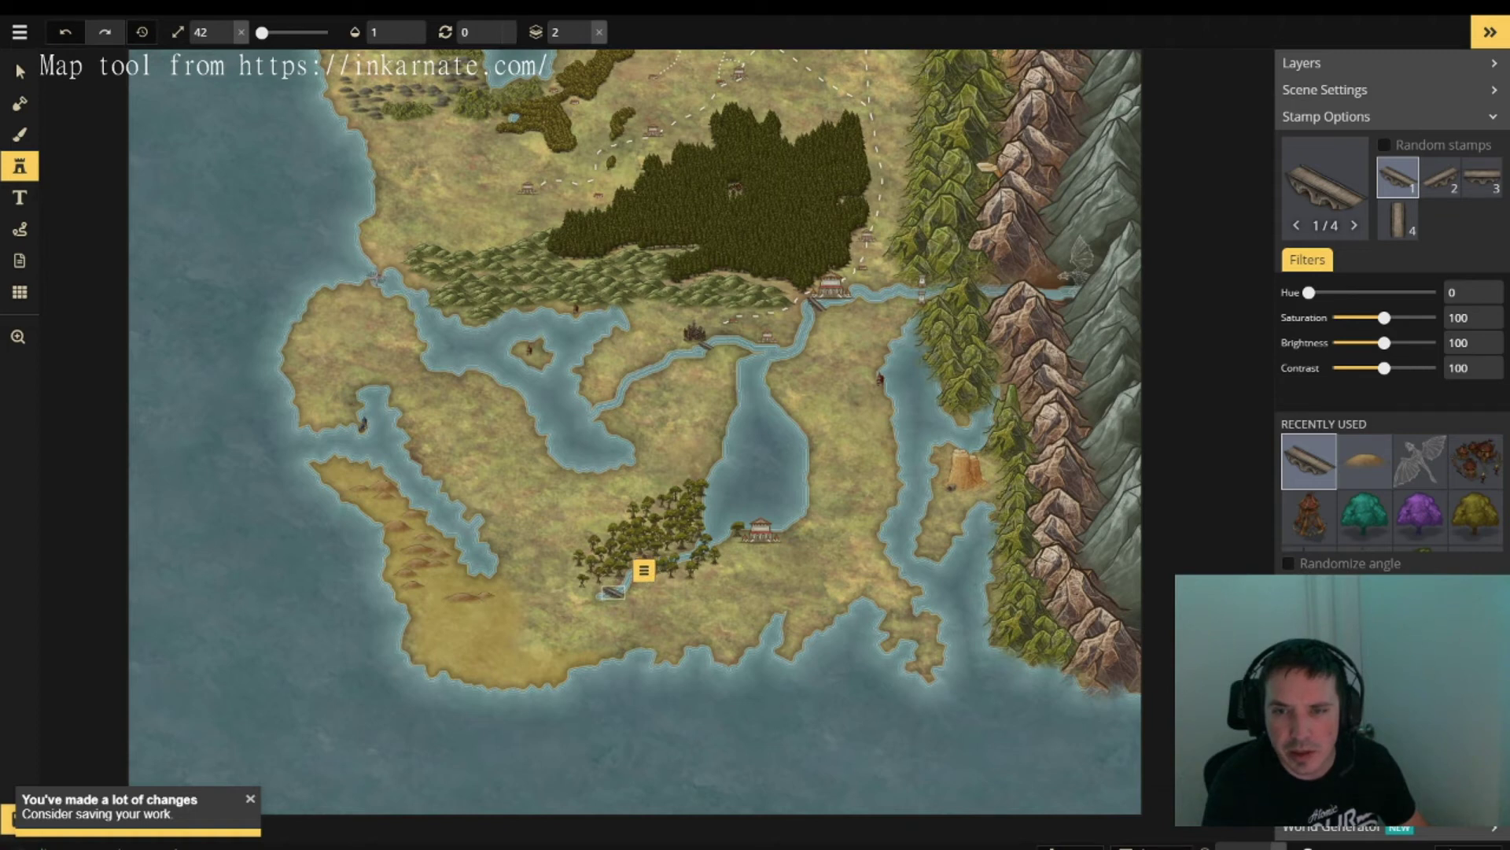
{"action": "left_click", "coordinate": [613, 591]}
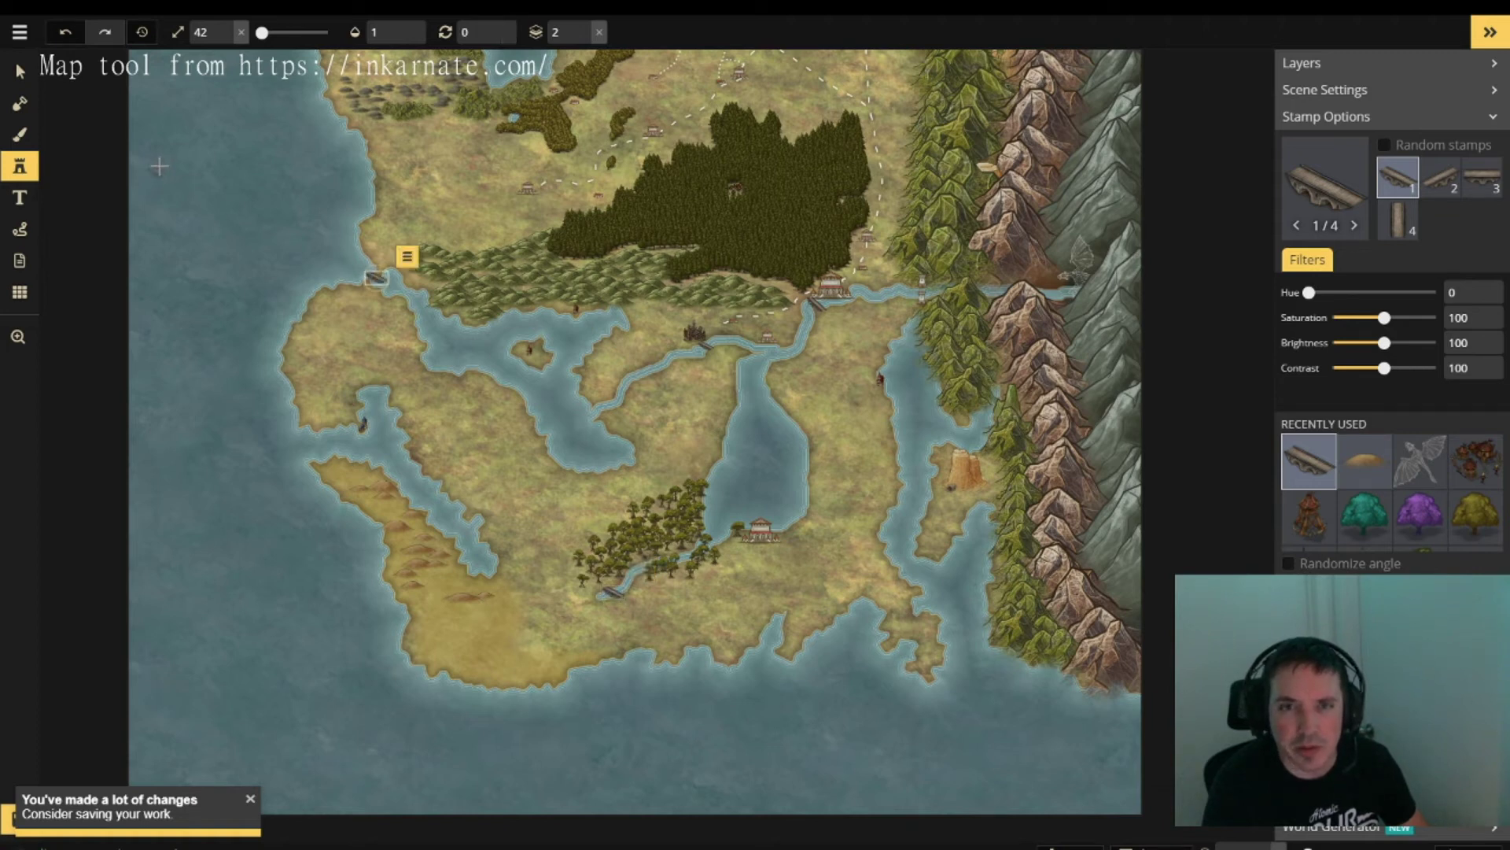
{"action": "left_click", "coordinate": [17, 72]}
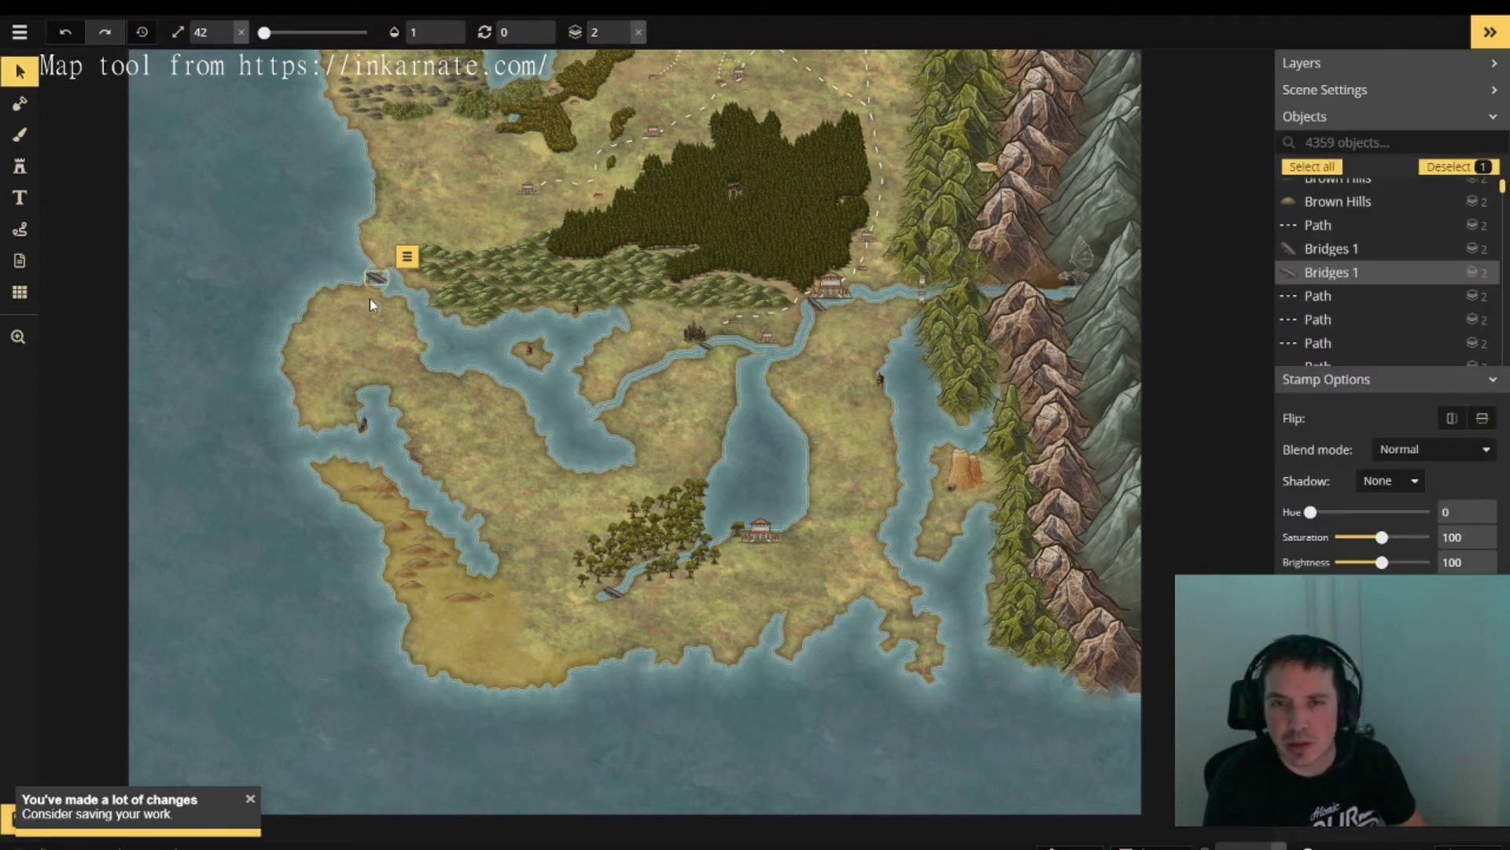
- Try size 40 and different rotations and positions for the bridge over the strait west of the green hills, and delete it
{"action": "scroll", "coordinate": [370, 300], "scroll_direction": "down", "scroll_amount": 2}
{"action": "scroll", "coordinate": [374, 295], "scroll_direction": "up", "scroll_amount": 2}
{"action": "scroll", "coordinate": [404, 300], "scroll_direction": "down", "scroll_amount": 4}
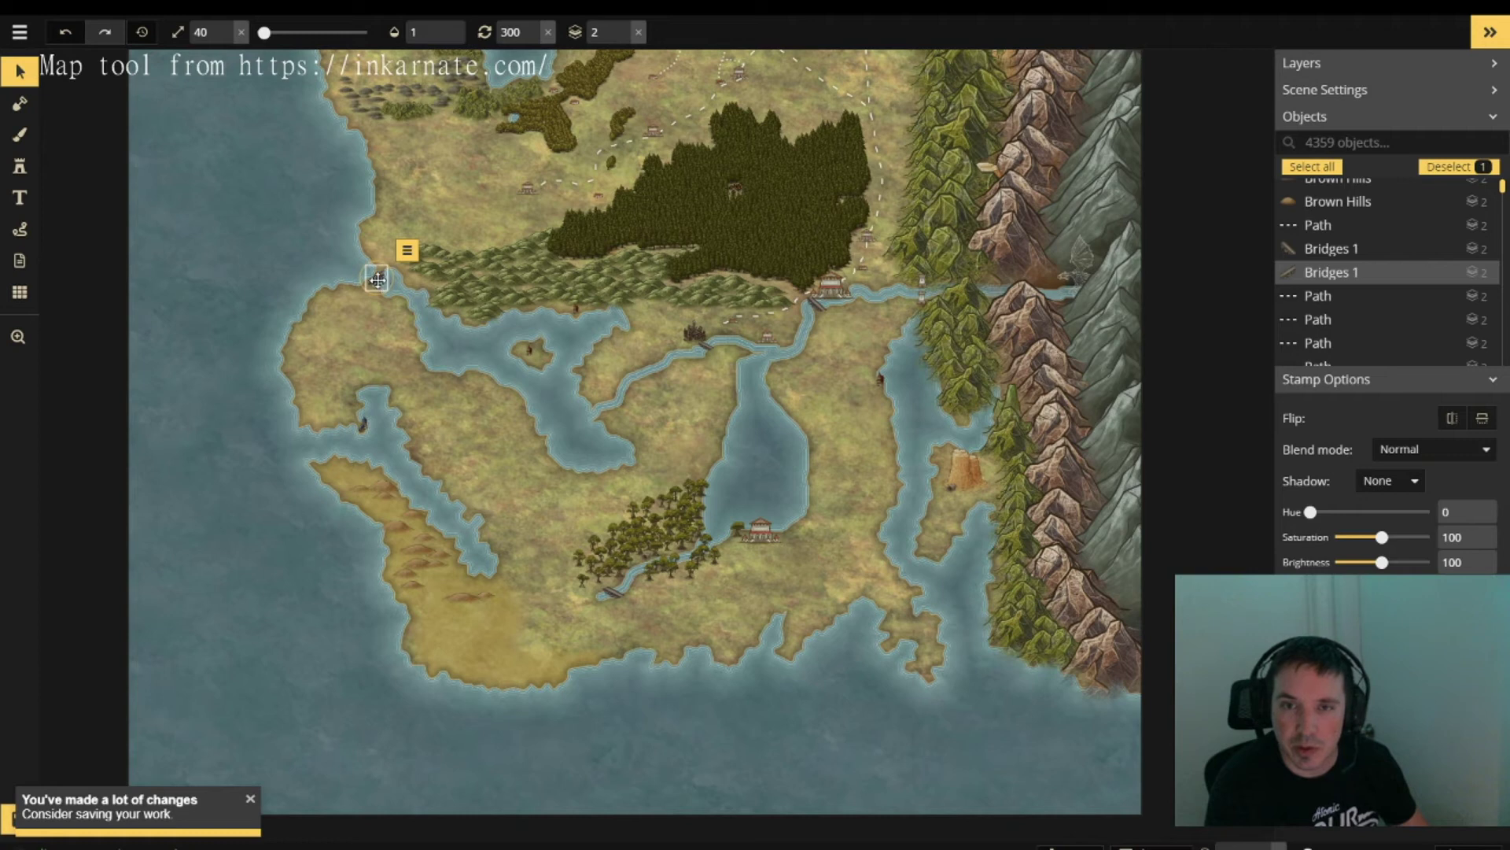
{"action": "left_click_drag", "start_coordinate": [382, 283], "coordinate": [402, 290]}
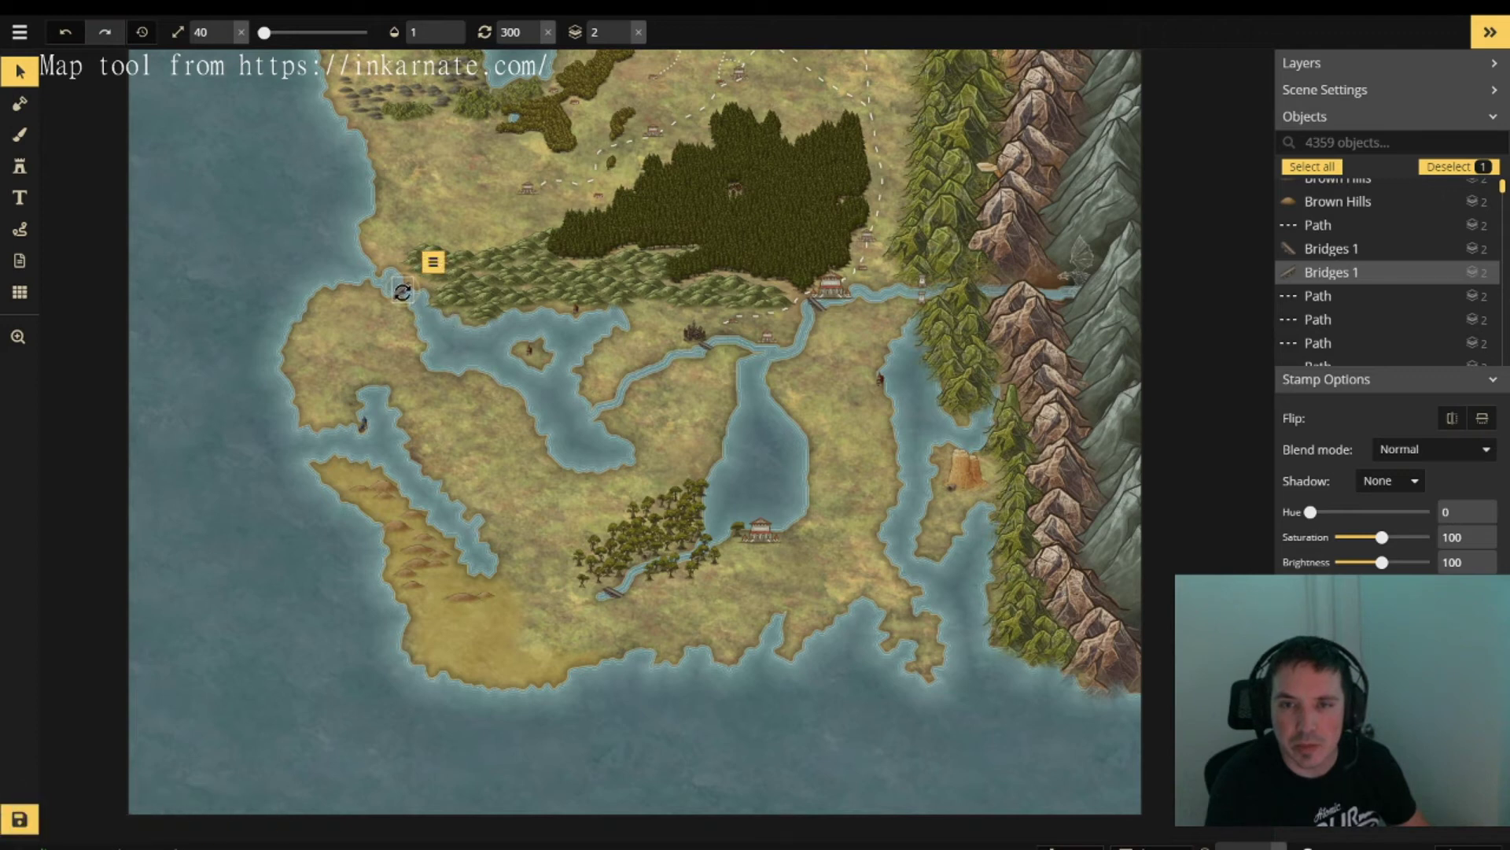
{"action": "mouse_move", "coordinate": [399, 305]}
{"action": "left_mouse_down"}
{"action": "mouse_move", "coordinate": [395, 318]}
{"action": "mouse_move", "coordinate": [403, 304]}
{"action": "mouse_move", "coordinate": [383, 284]}
{"action": "left_mouse_up"}
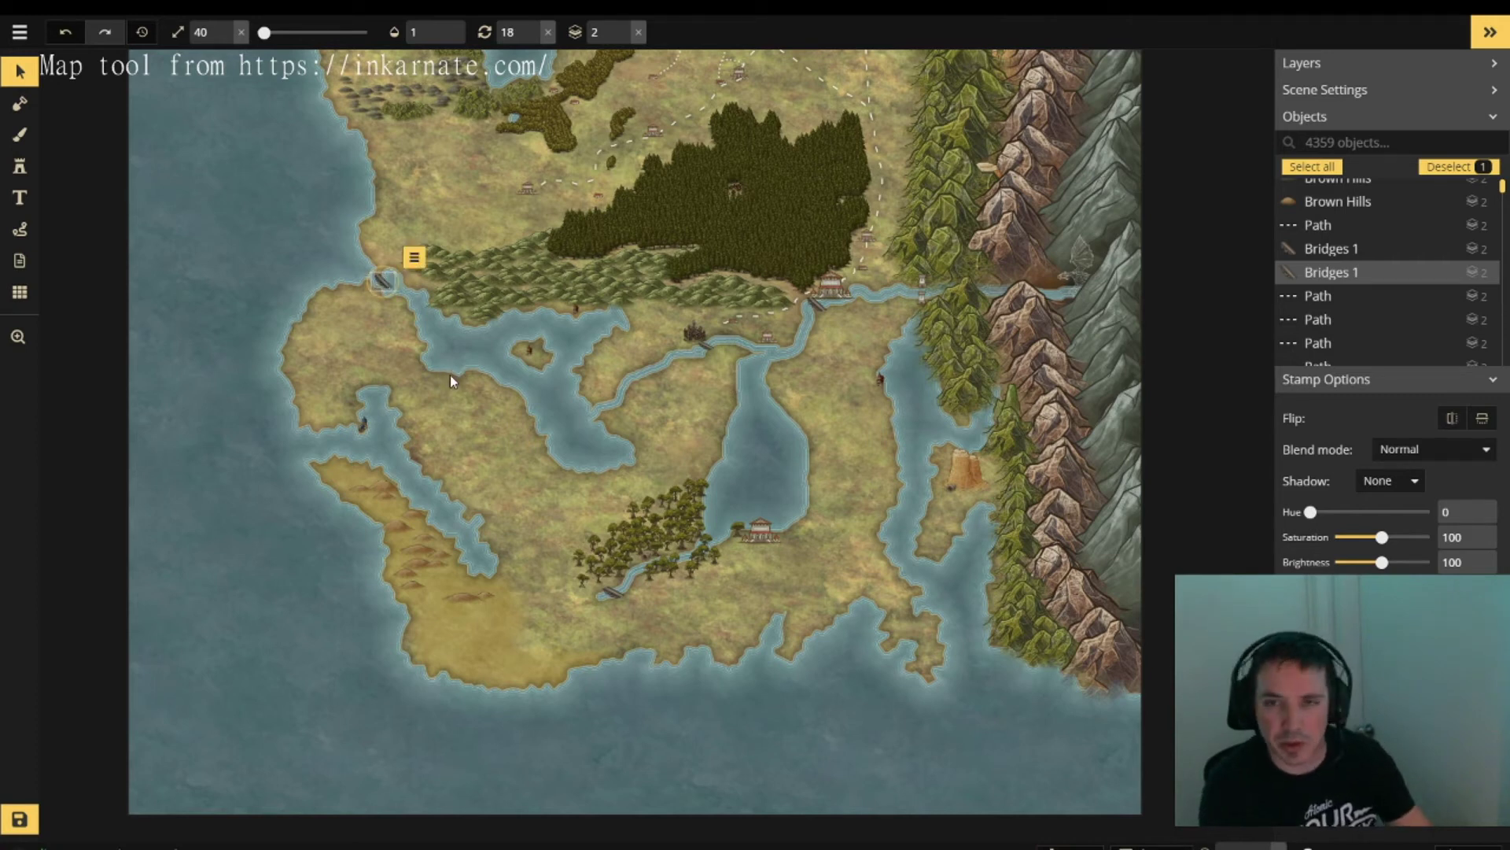
{"action": "key", "text": "Delete"}
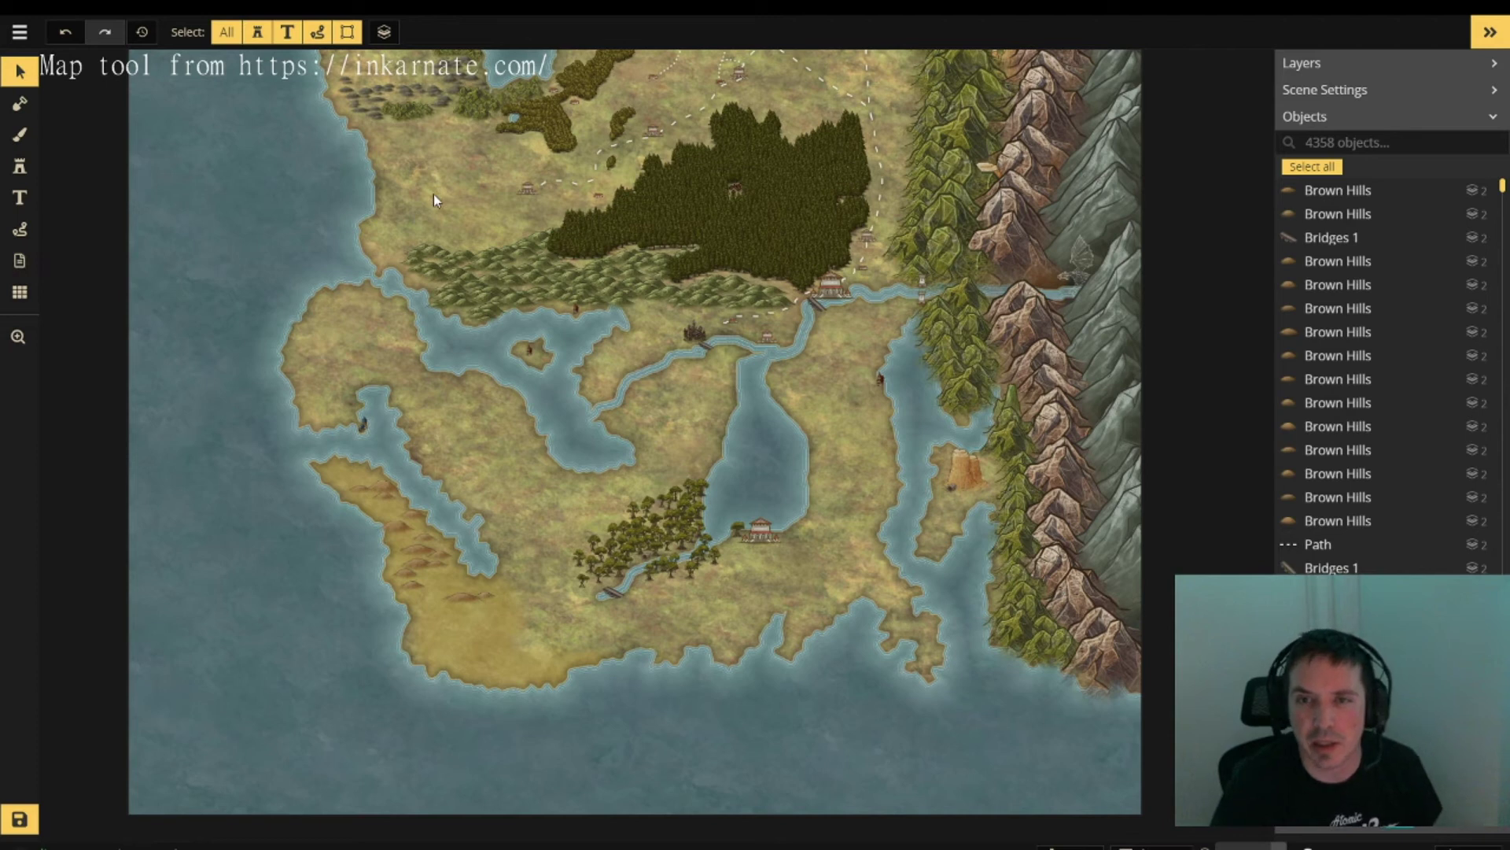
- Draw a dotted path of thickness 1.5 from the village northwest of the dark forest to the village beside the small western woods
{"action": "key", "text": "space"}
{"action": "left_click_drag", "start_coordinate": [425, 208], "coordinate": [320, 355]}
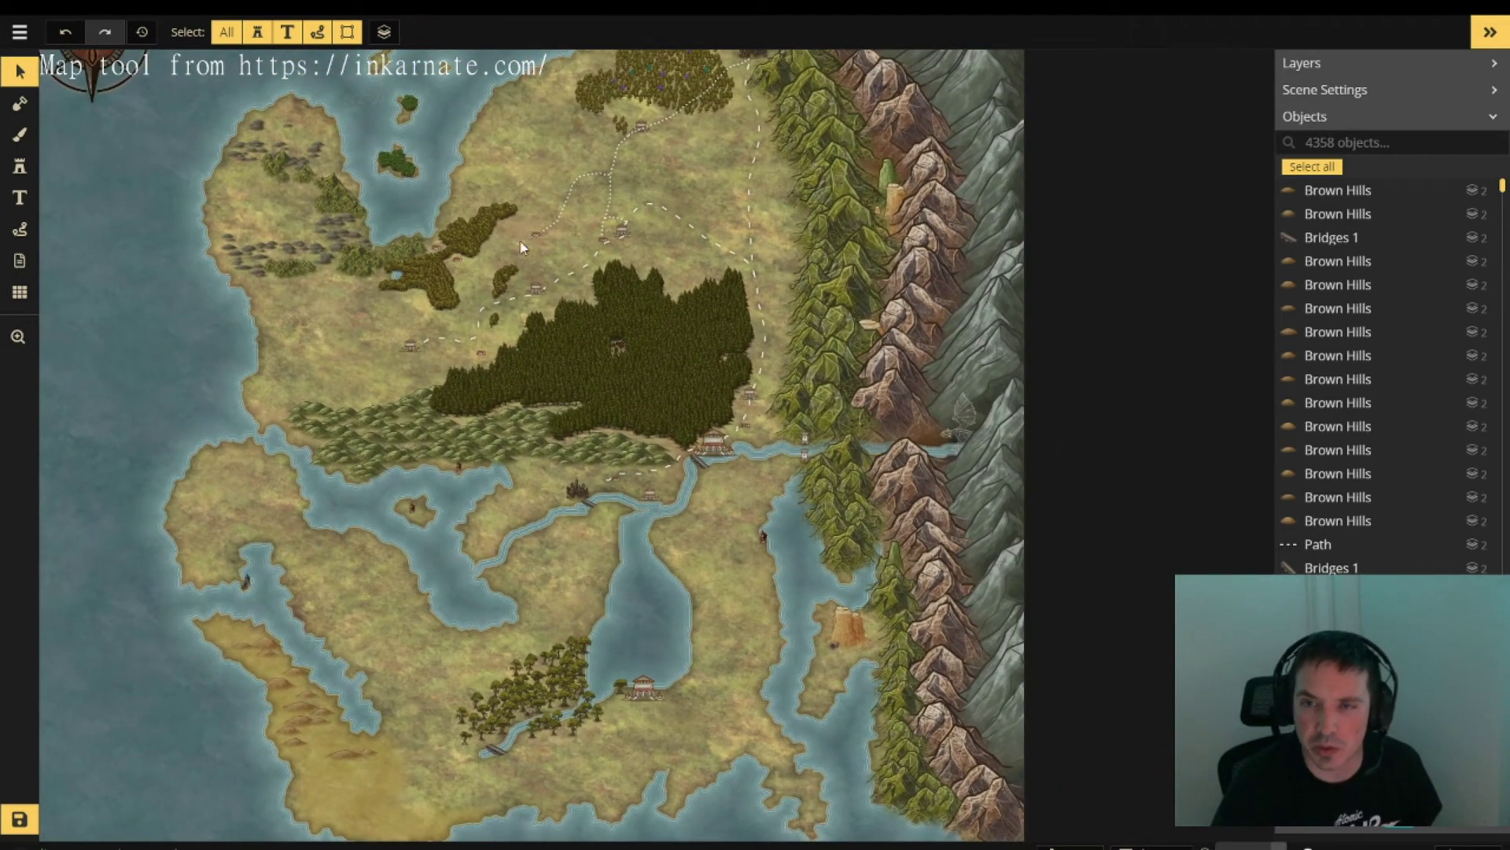
{"action": "left_click", "coordinate": [21, 229]}
{"action": "left_click", "coordinate": [1382, 158]}
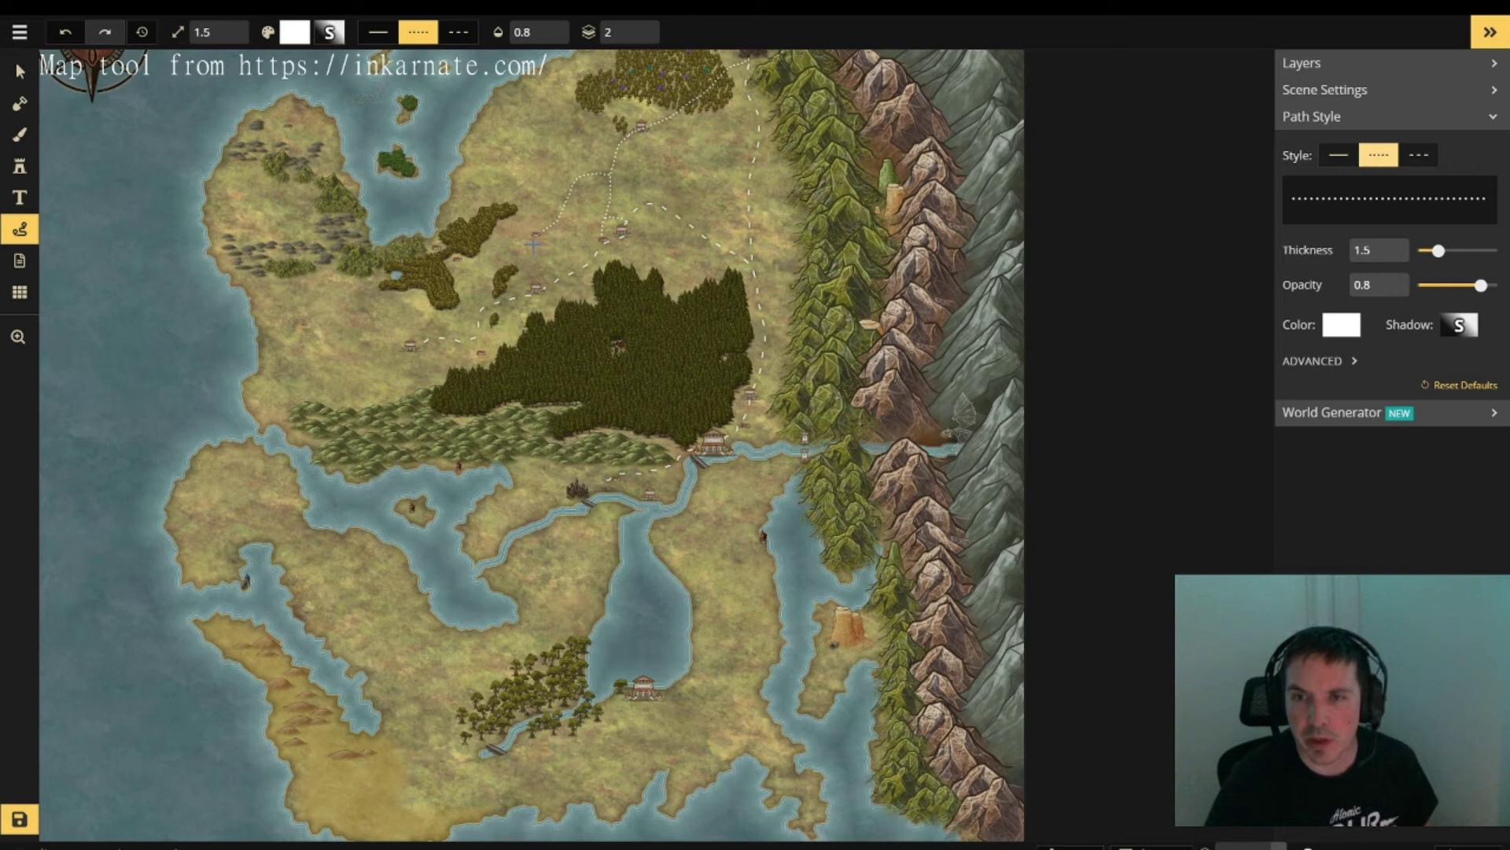
{"action": "scroll", "coordinate": [532, 247], "scroll_direction": "up", "scroll_amount": 4}
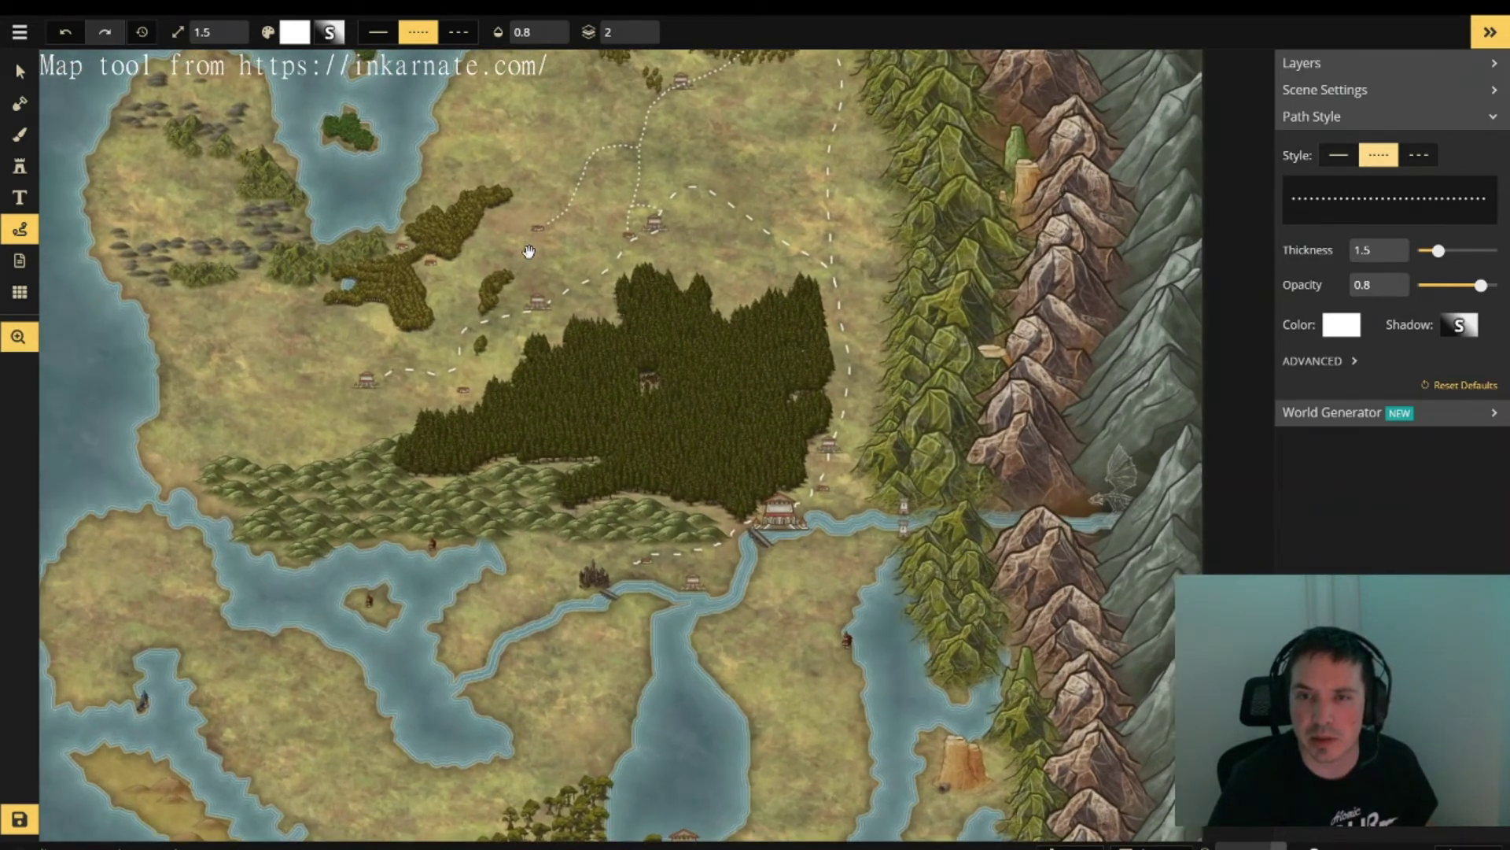
{"action": "scroll", "coordinate": [529, 250], "scroll_direction": "up", "scroll_amount": 3}
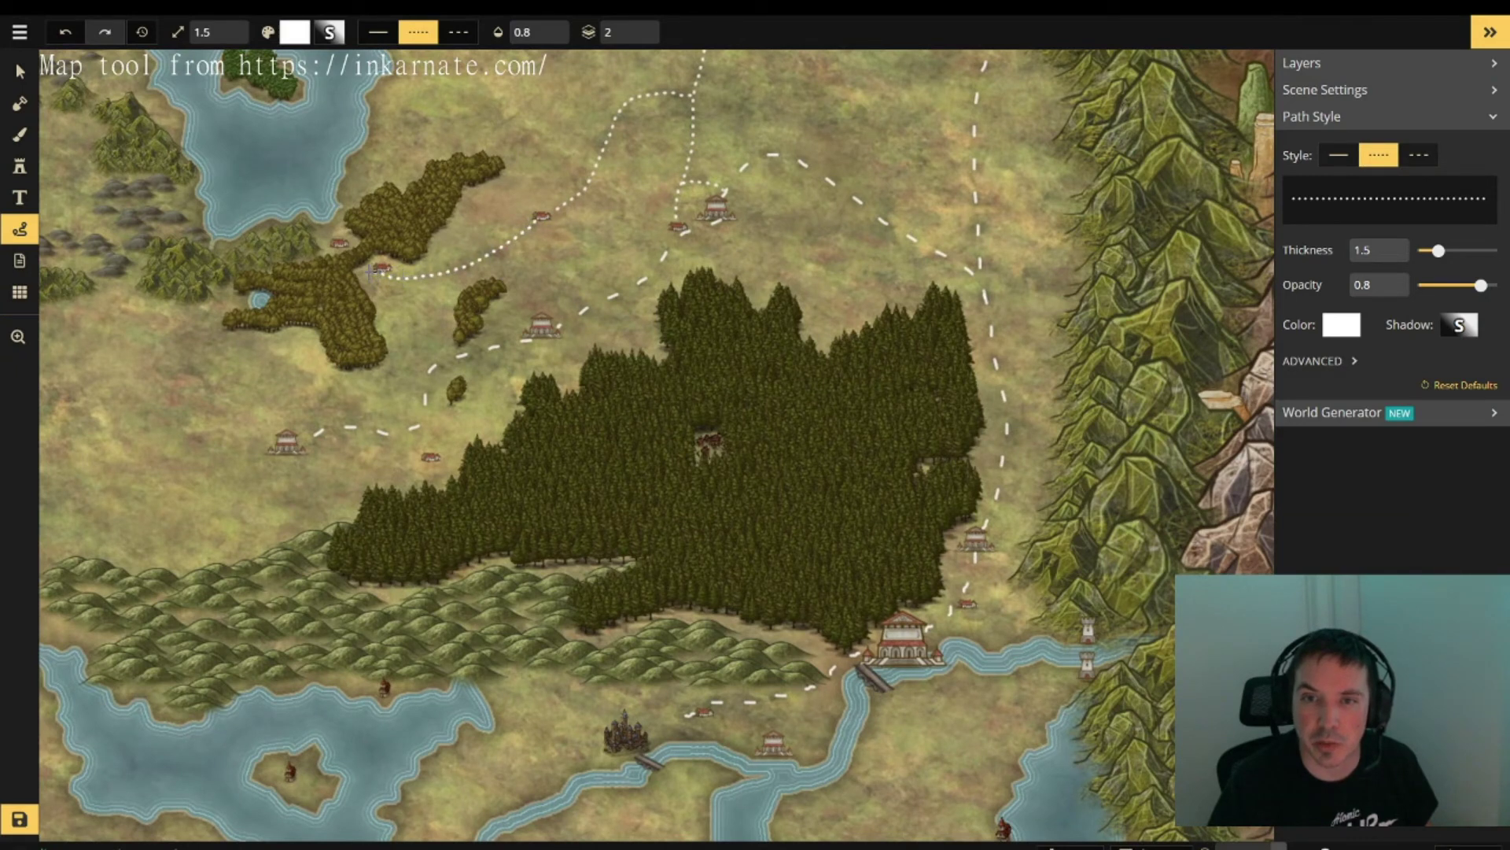
{"action": "left_click", "coordinate": [472, 254]}
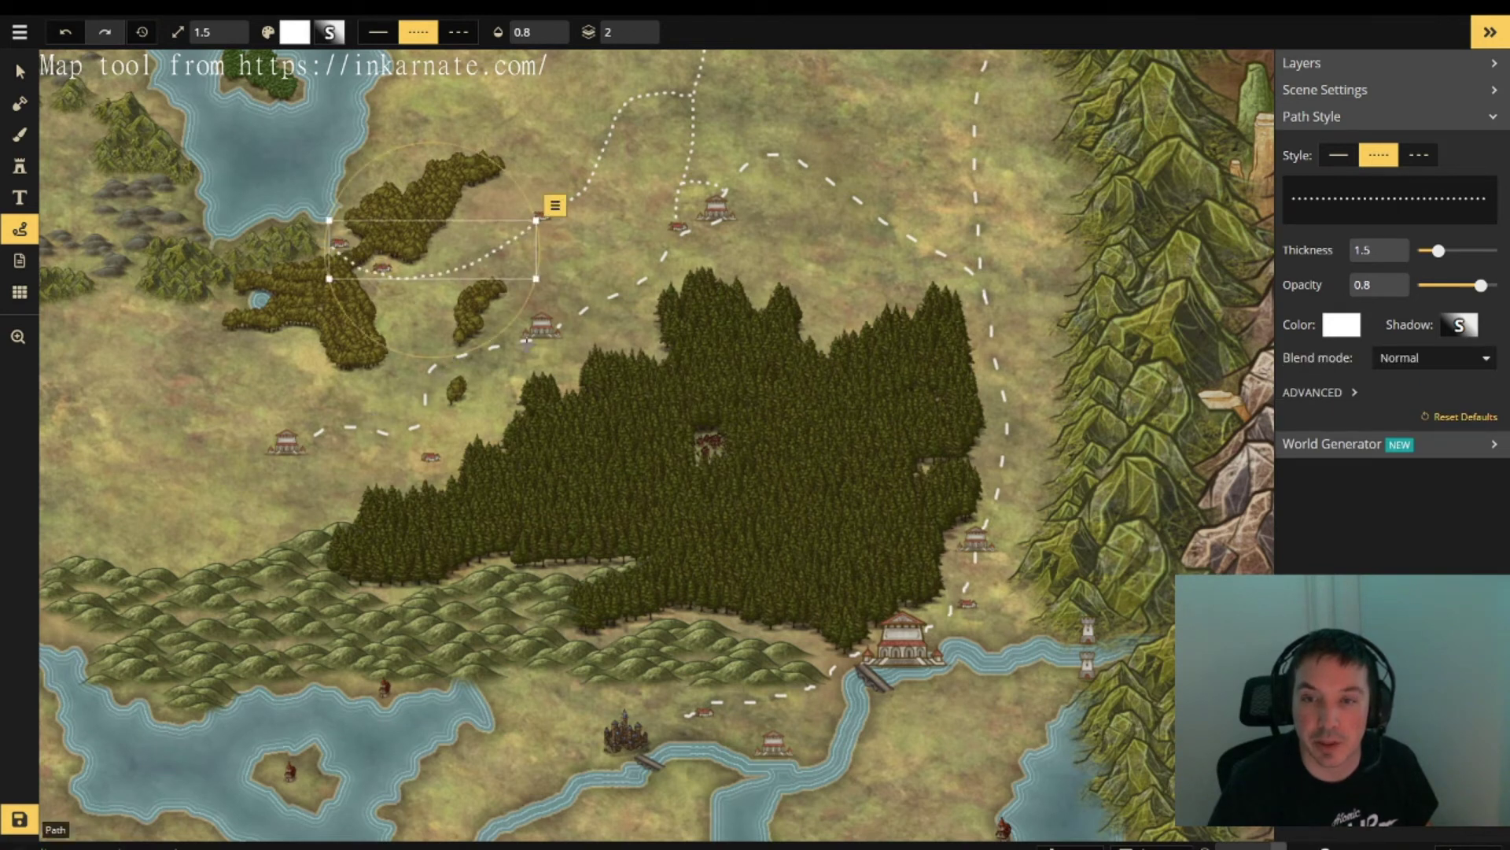
- Add a dotted branch from the temple through the small grove to that path, and link the village farther south to the dashed road
{"action": "left_click", "coordinate": [543, 324]}
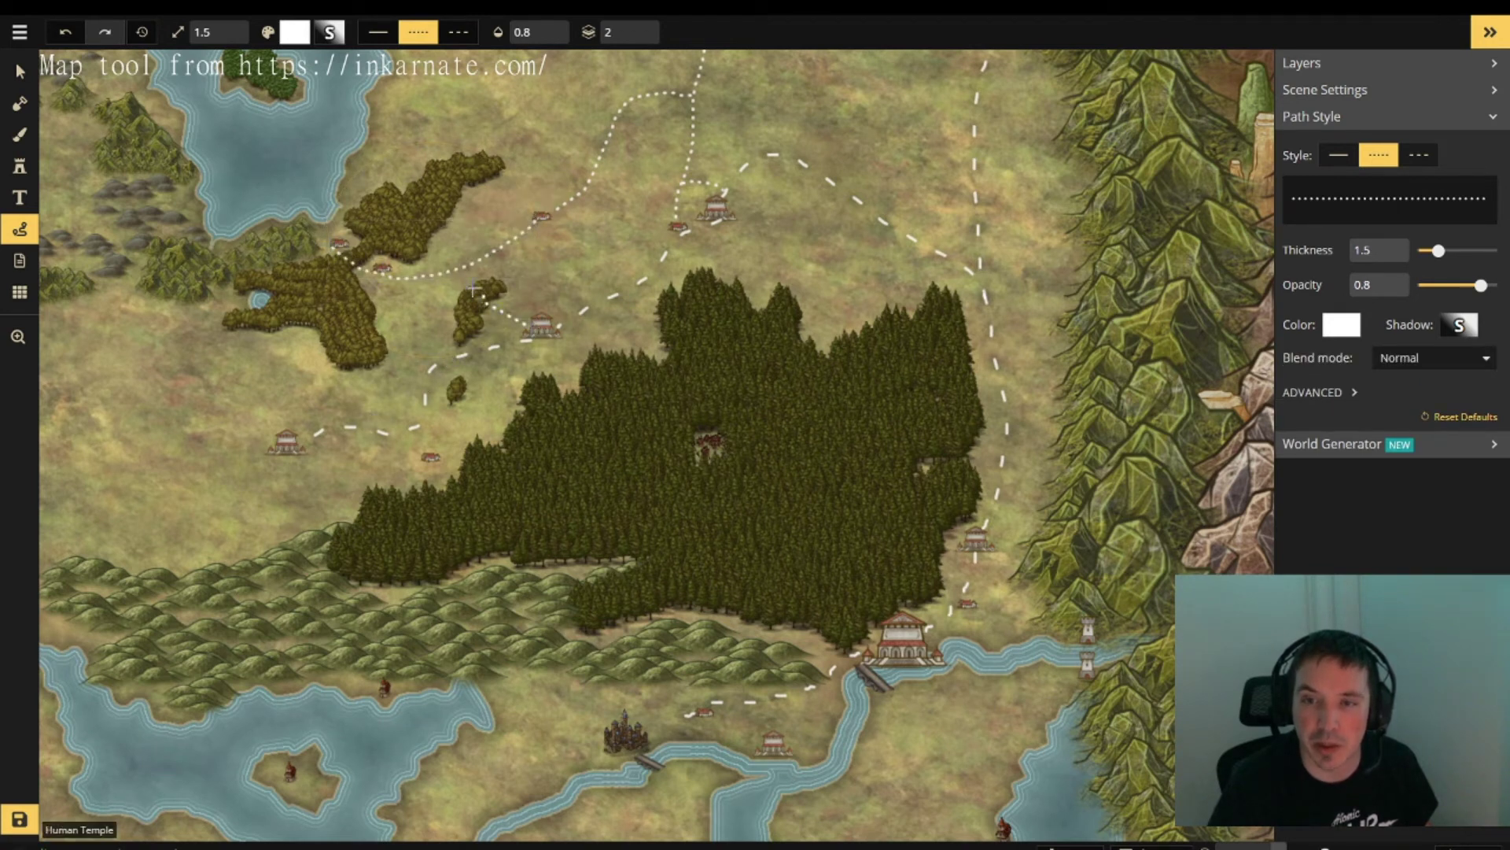
{"action": "double_click", "coordinate": [425, 277]}
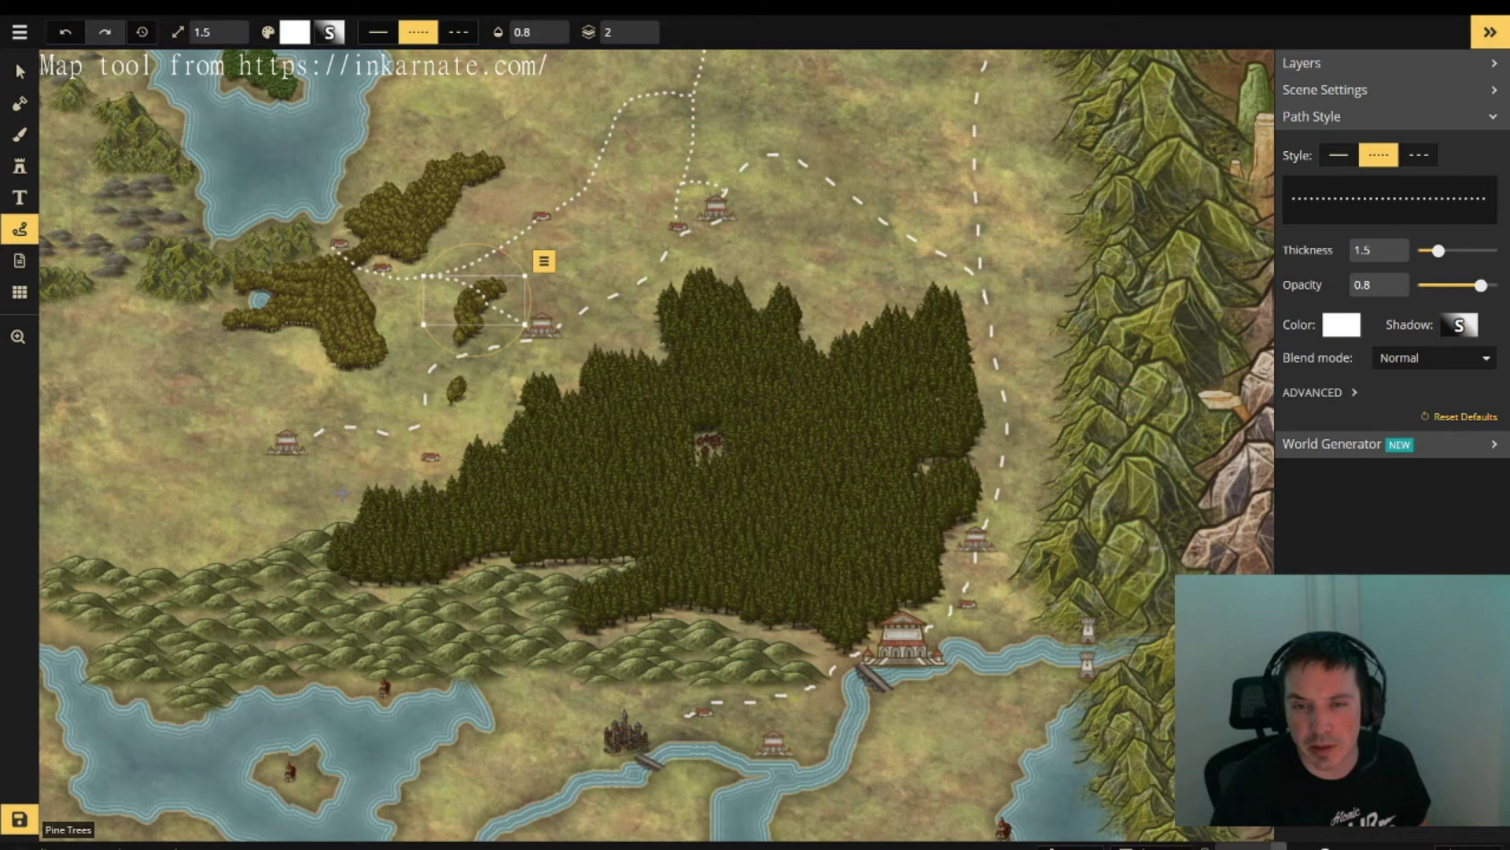
{"action": "key", "text": "Escape"}
{"action": "left_click", "coordinate": [421, 421]}
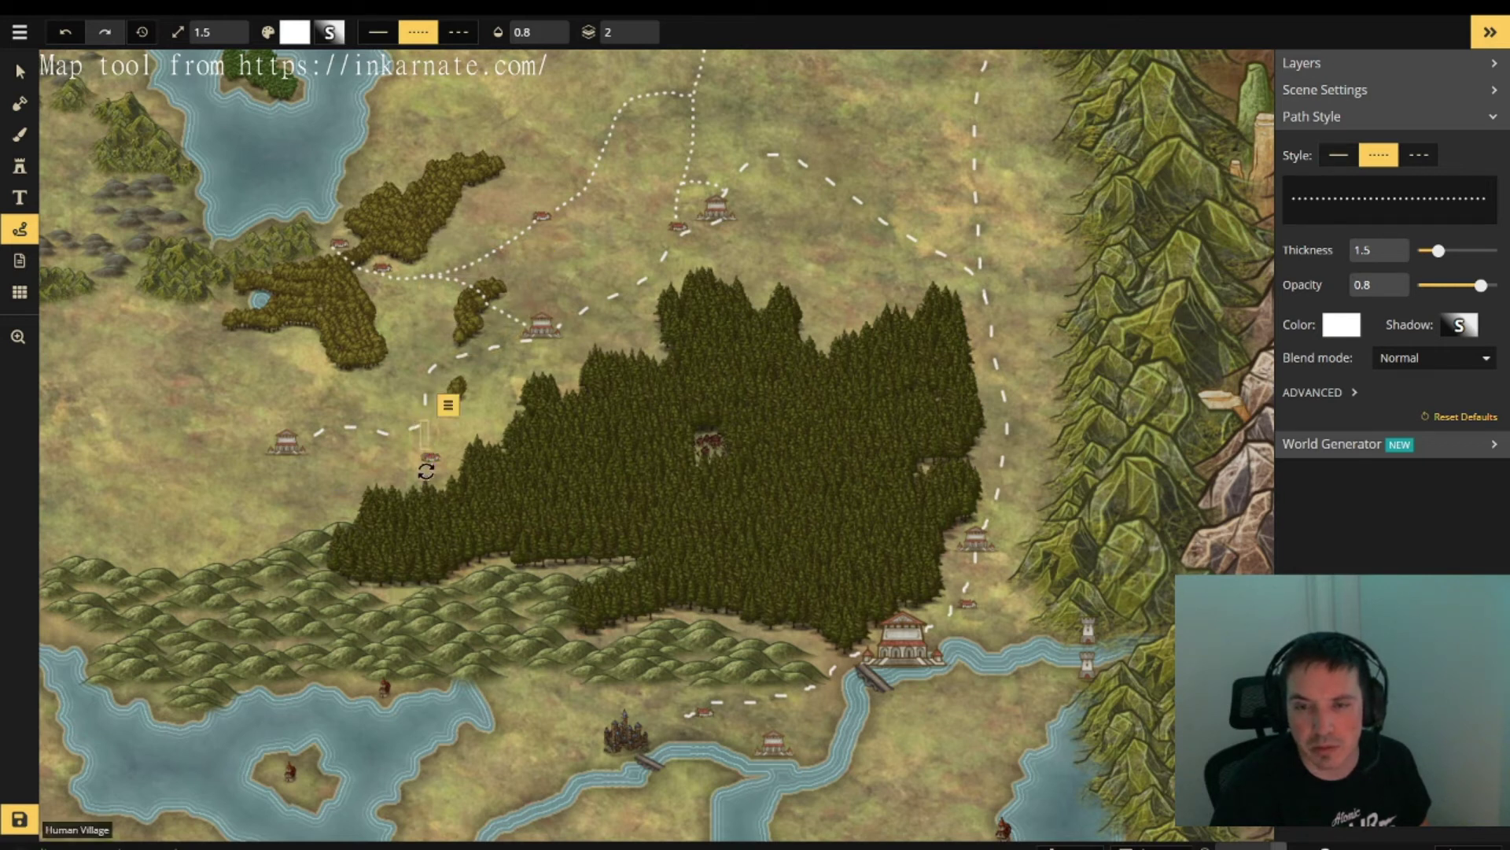
- Draw a short dashed path joining the dark castle beside the river to the western end of the dashed road, and deselect it
{"action": "key", "text": "space"}
{"action": "left_click_drag", "start_coordinate": [410, 807], "coordinate": [651, 473]}
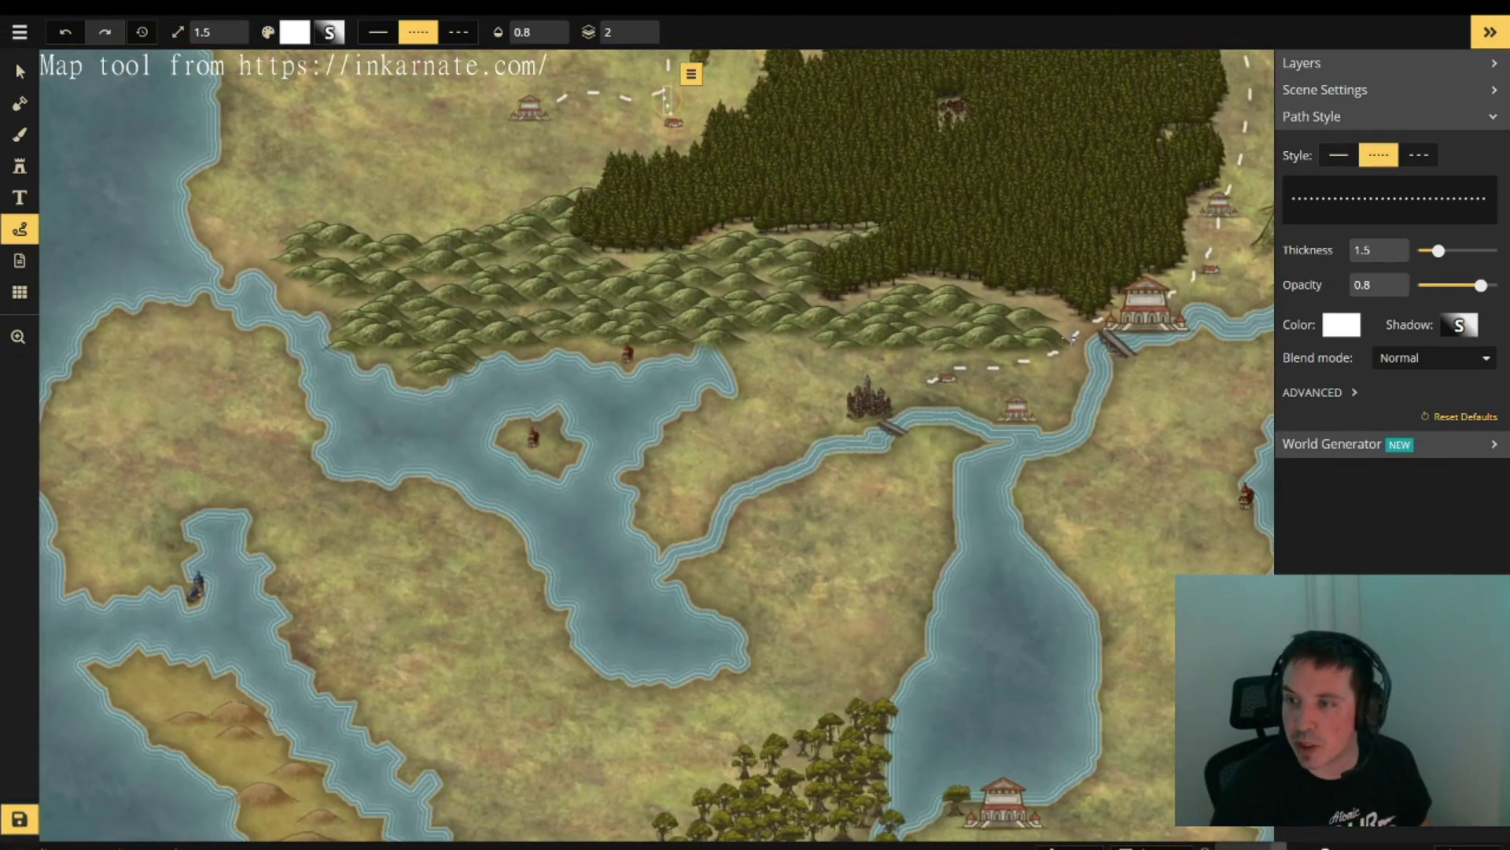
{"action": "left_click", "coordinate": [1416, 157]}
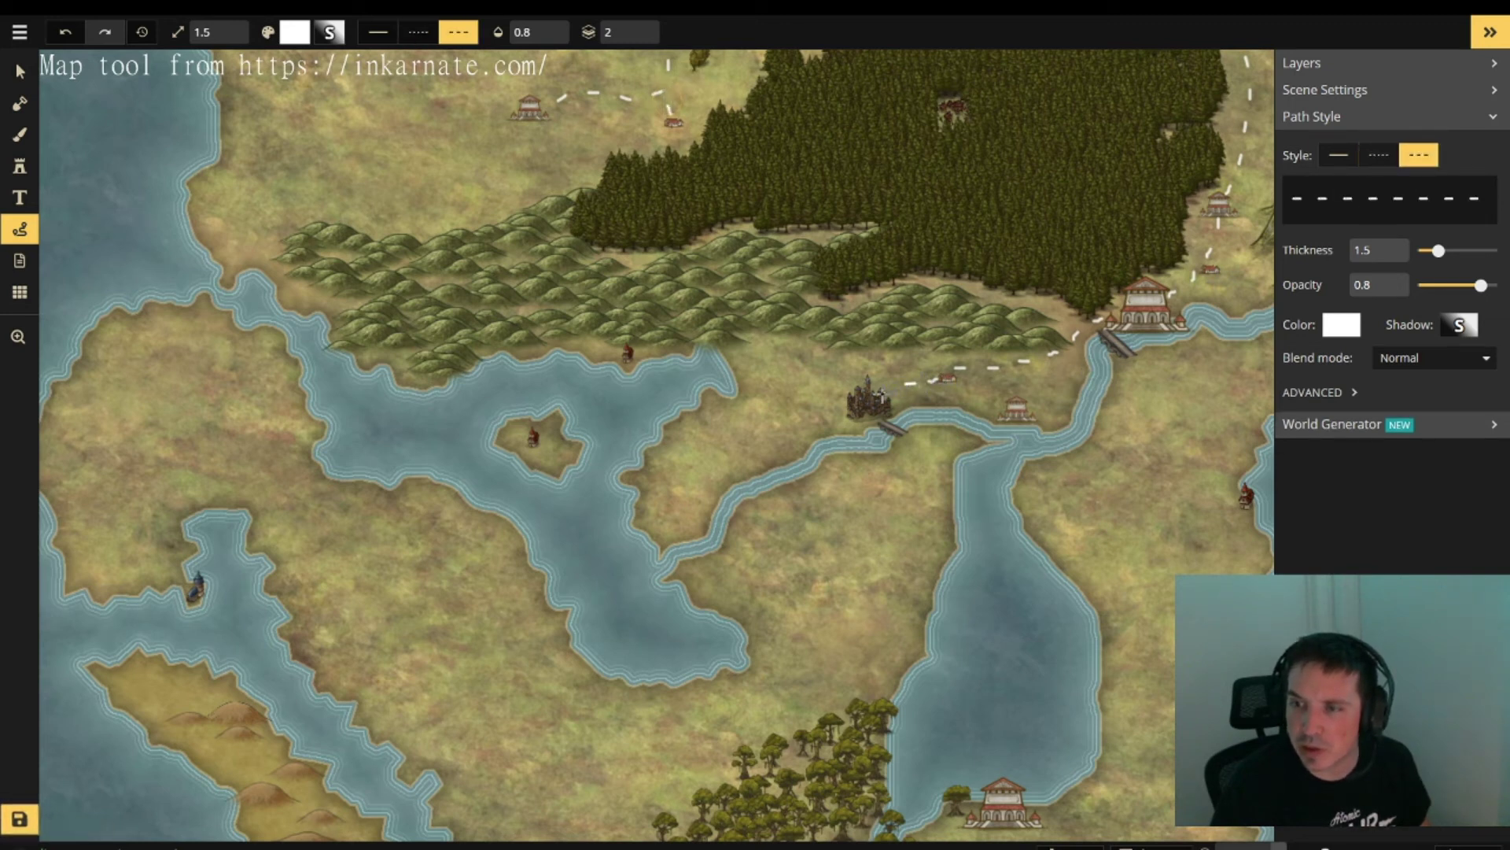
{"action": "left_click", "coordinate": [877, 399]}
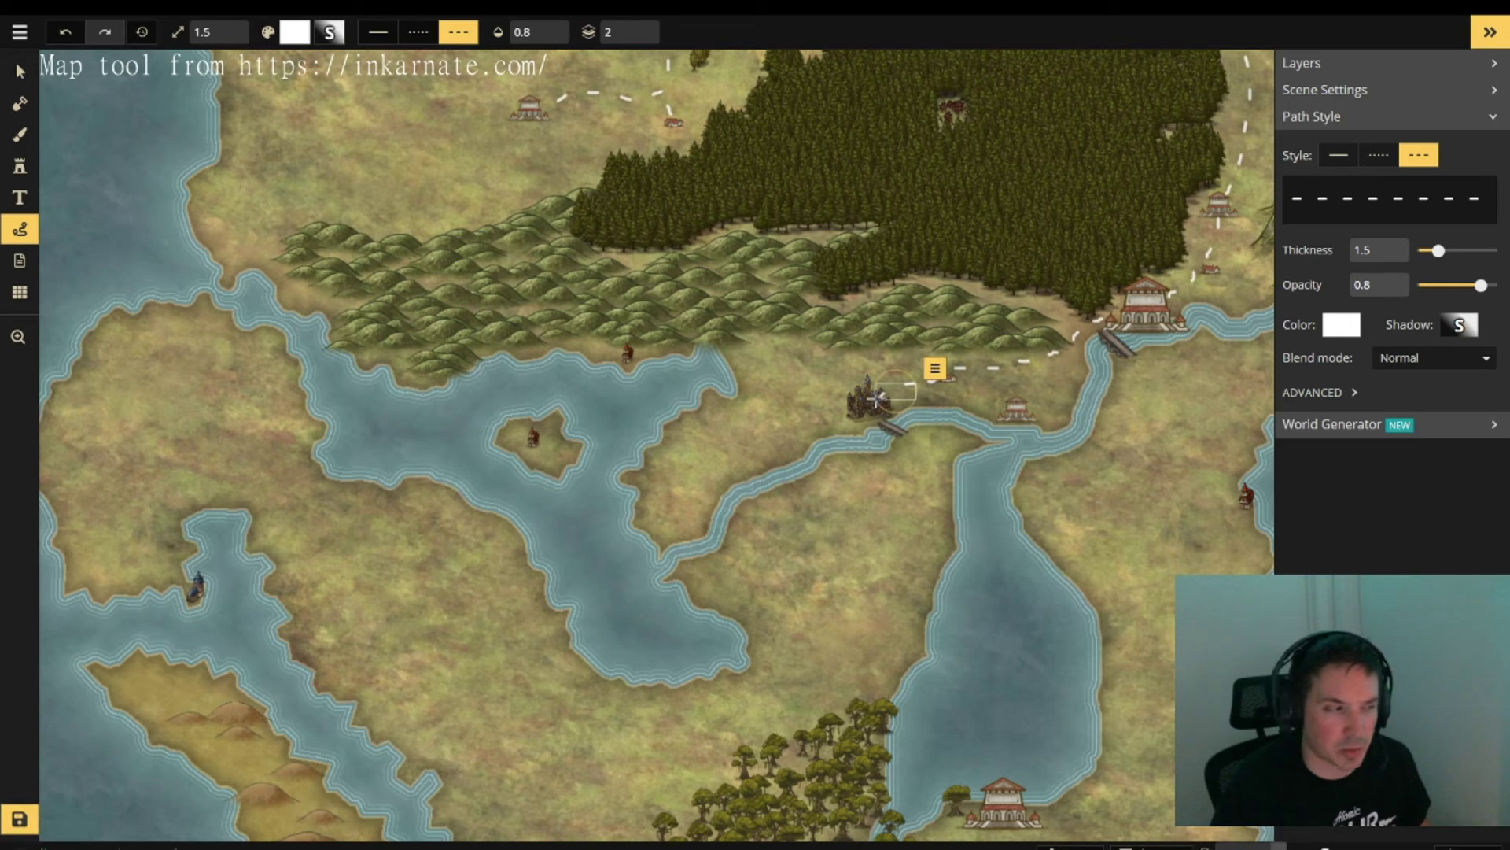
{"action": "left_click", "coordinate": [1379, 155]}
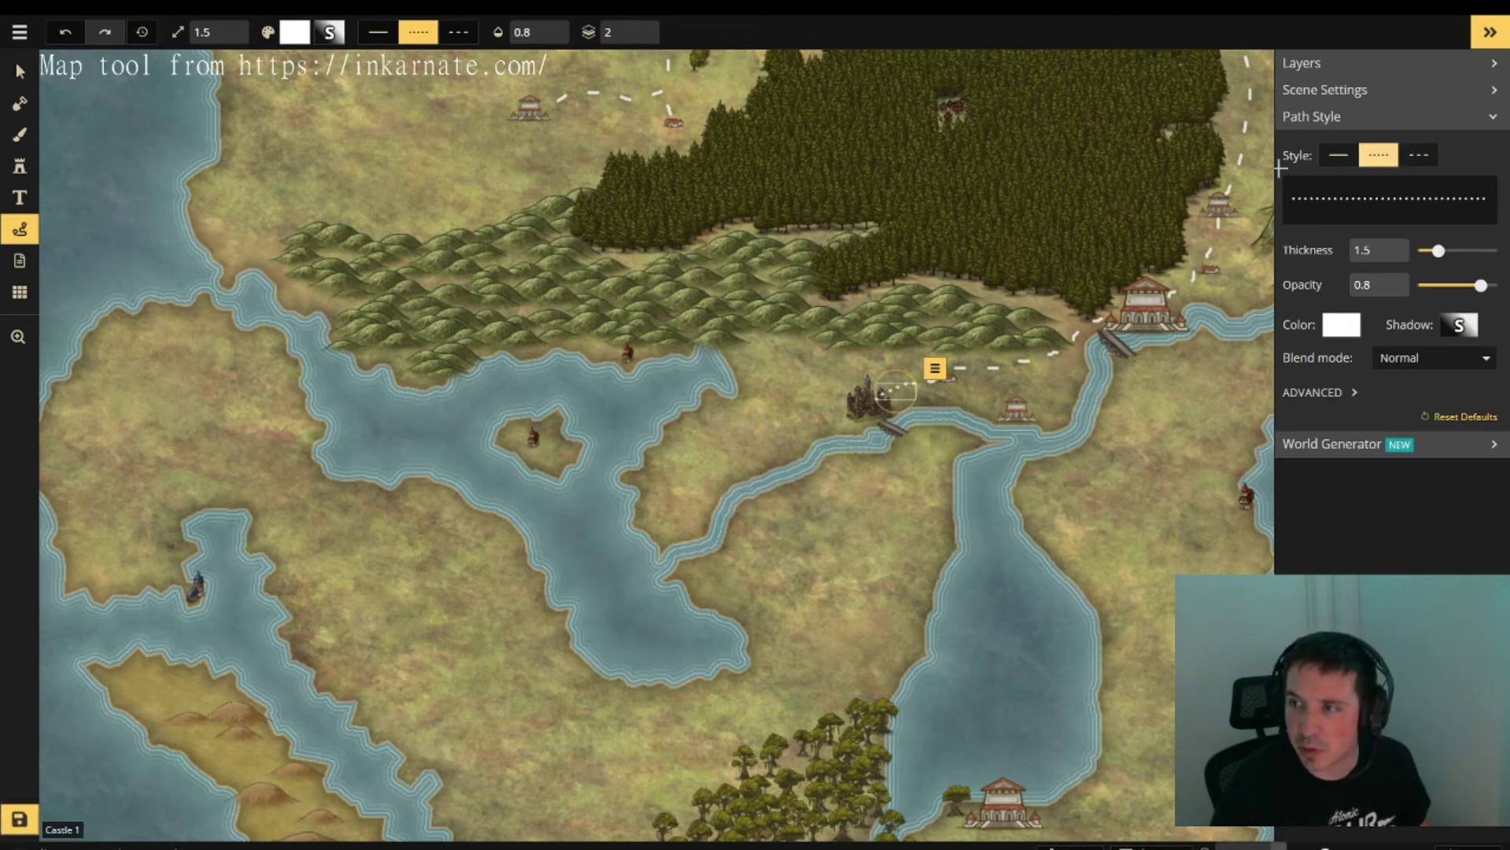
{"action": "left_click", "coordinate": [1414, 156]}
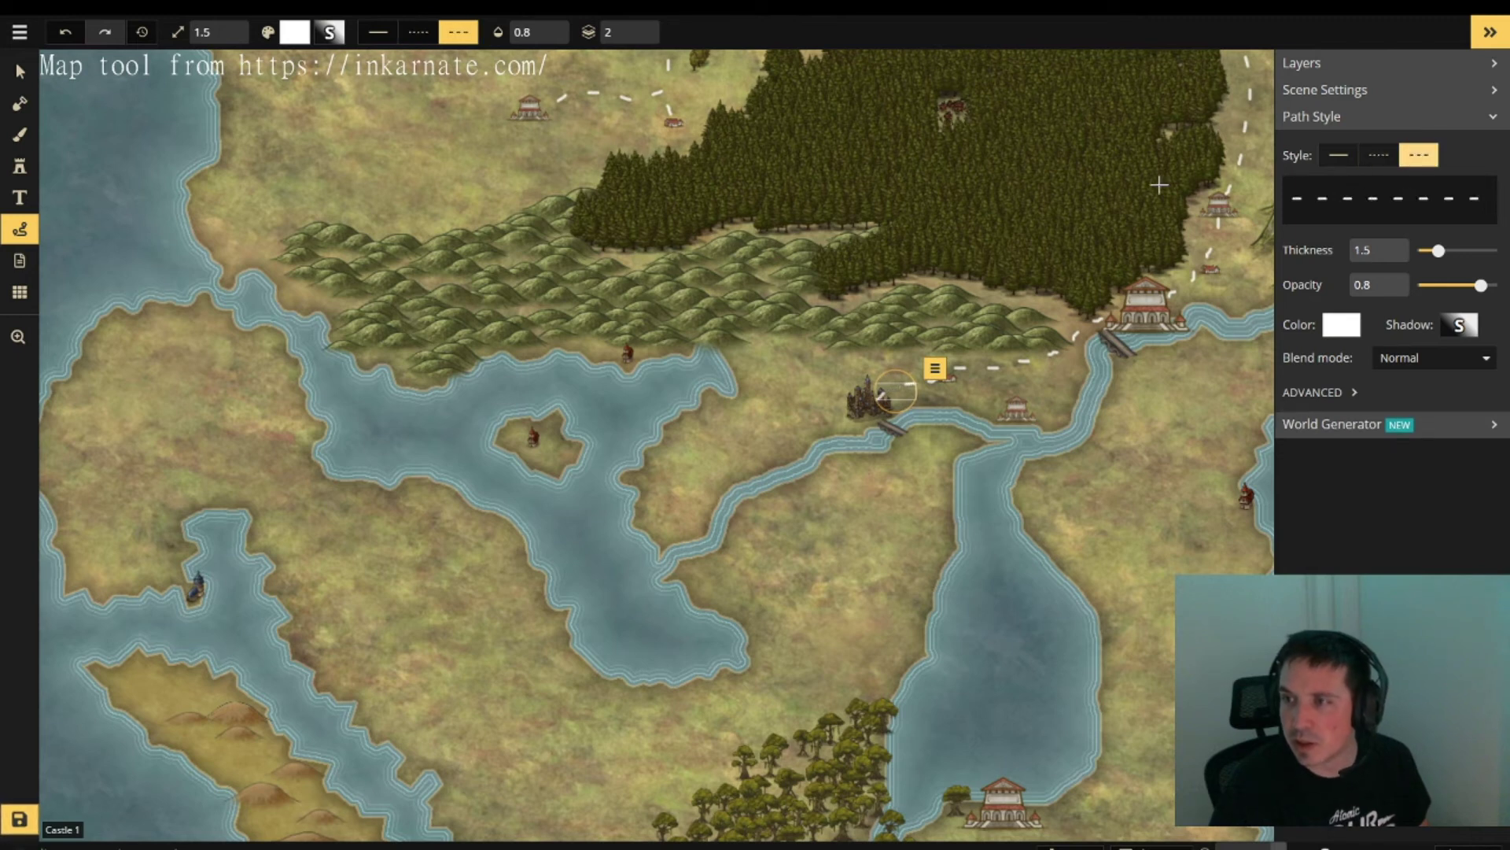
{"action": "left_click", "coordinate": [19, 70]}
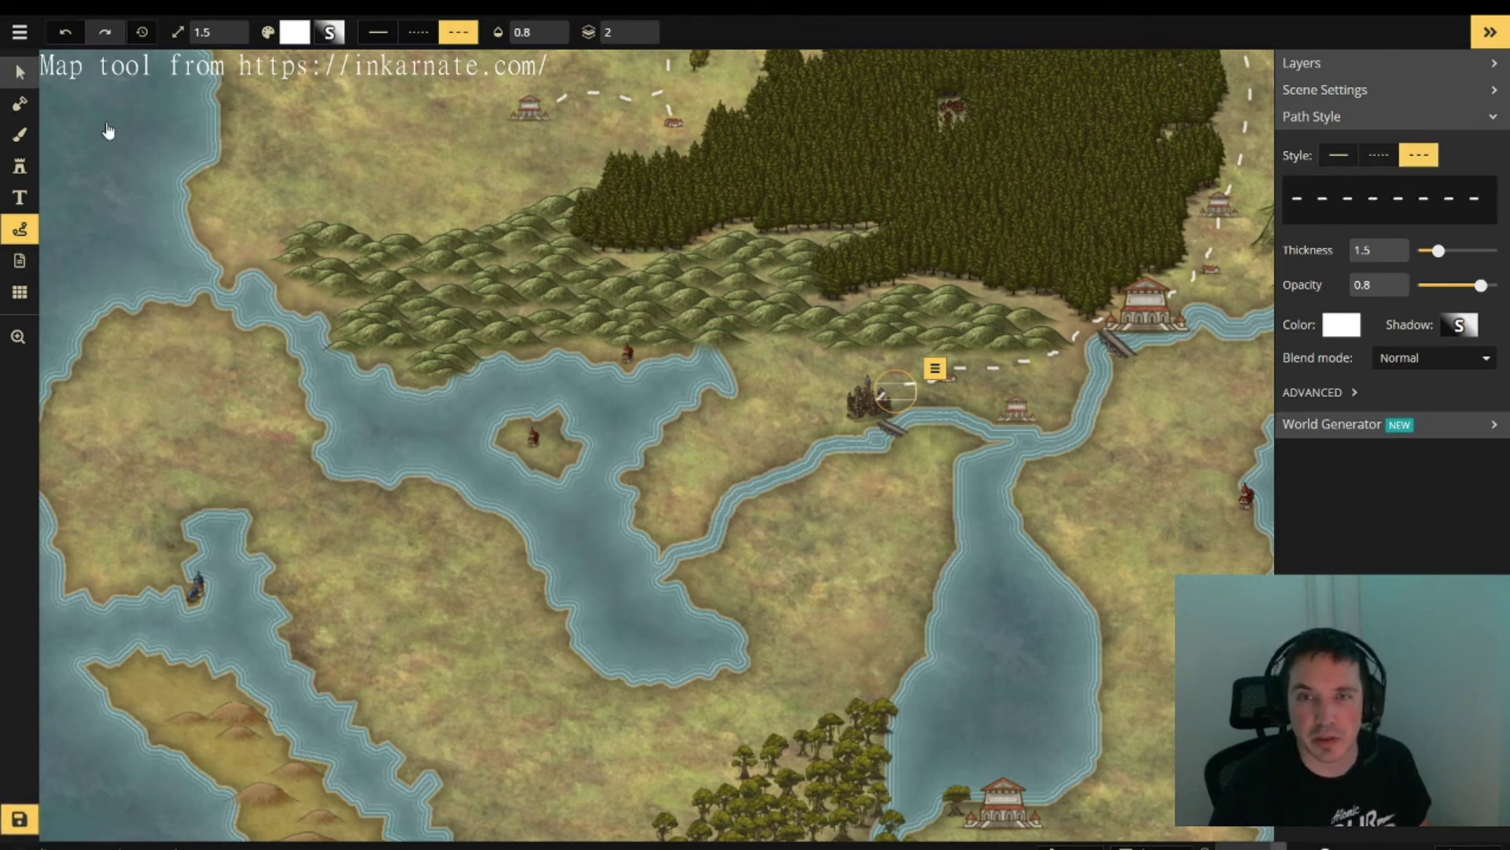
{"action": "left_click", "coordinate": [717, 463]}
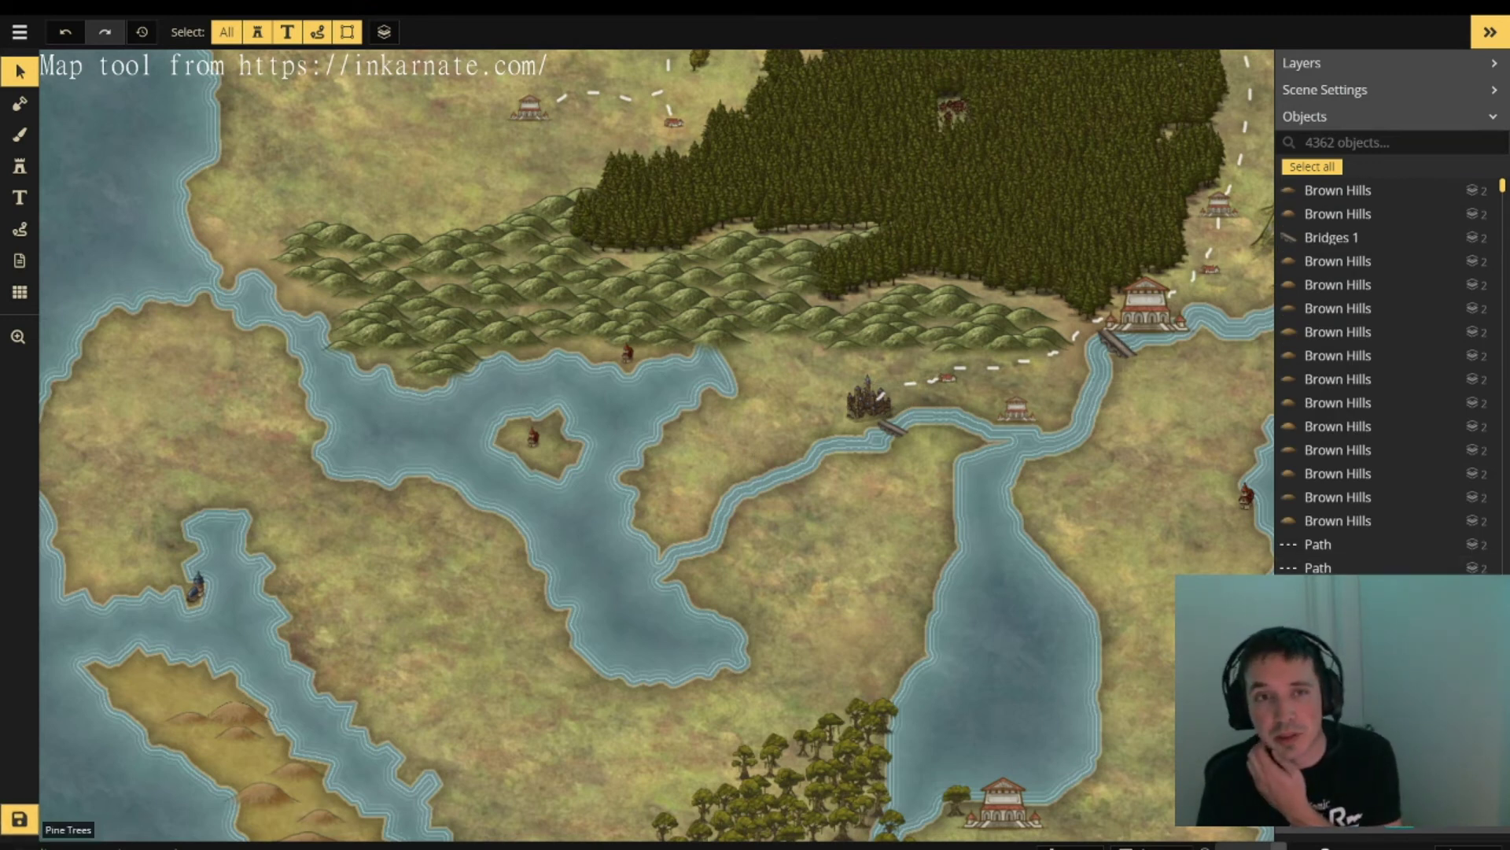
- Draw a dashed path from the building on the bay's northern shore across the green hills to the settlement to the north
{"action": "left_click", "coordinate": [19, 233]}
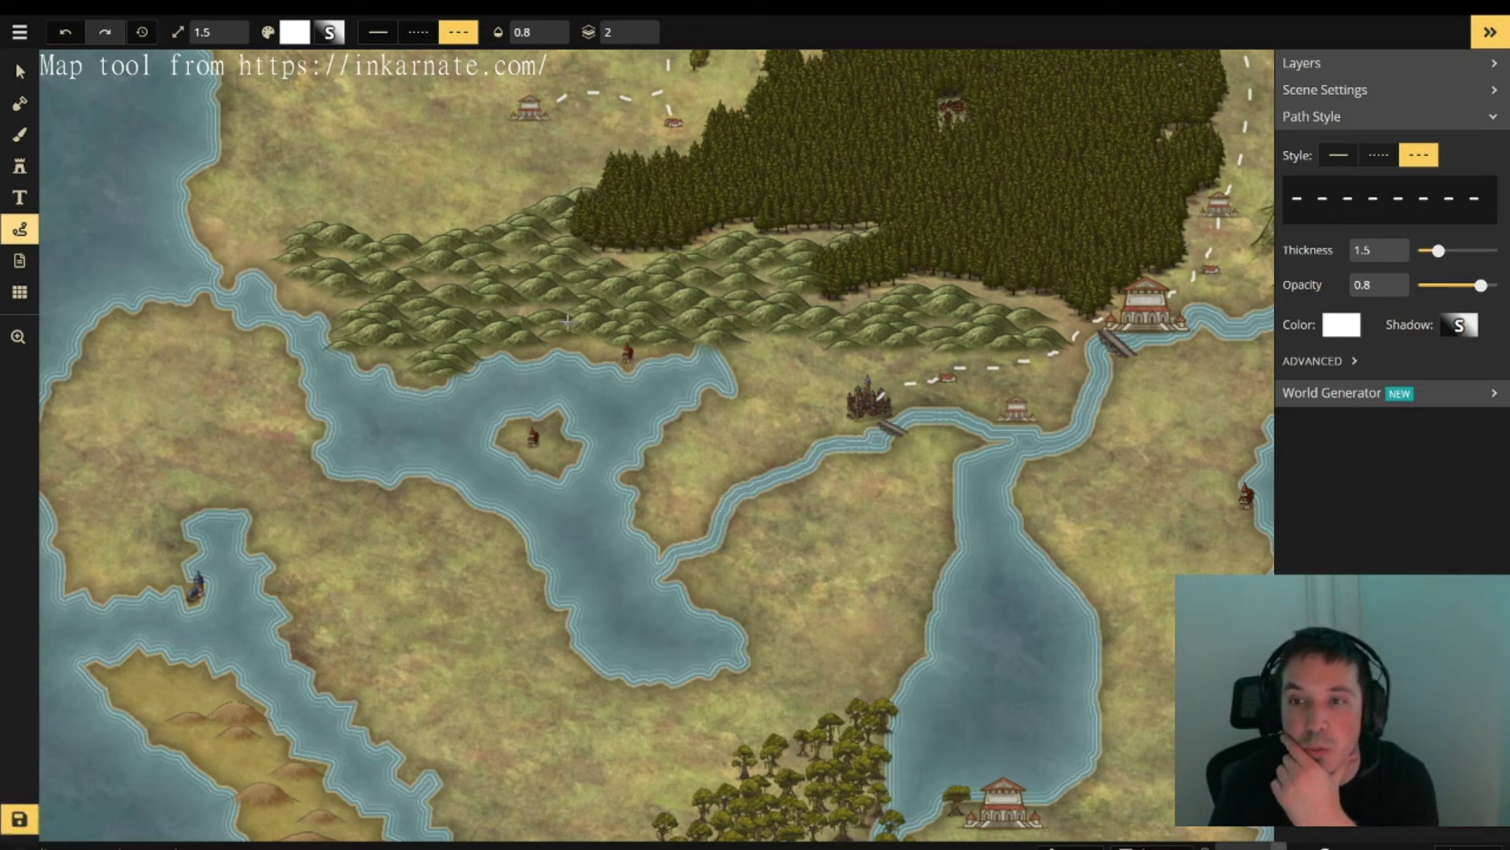
{"action": "left_click", "coordinate": [619, 355]}
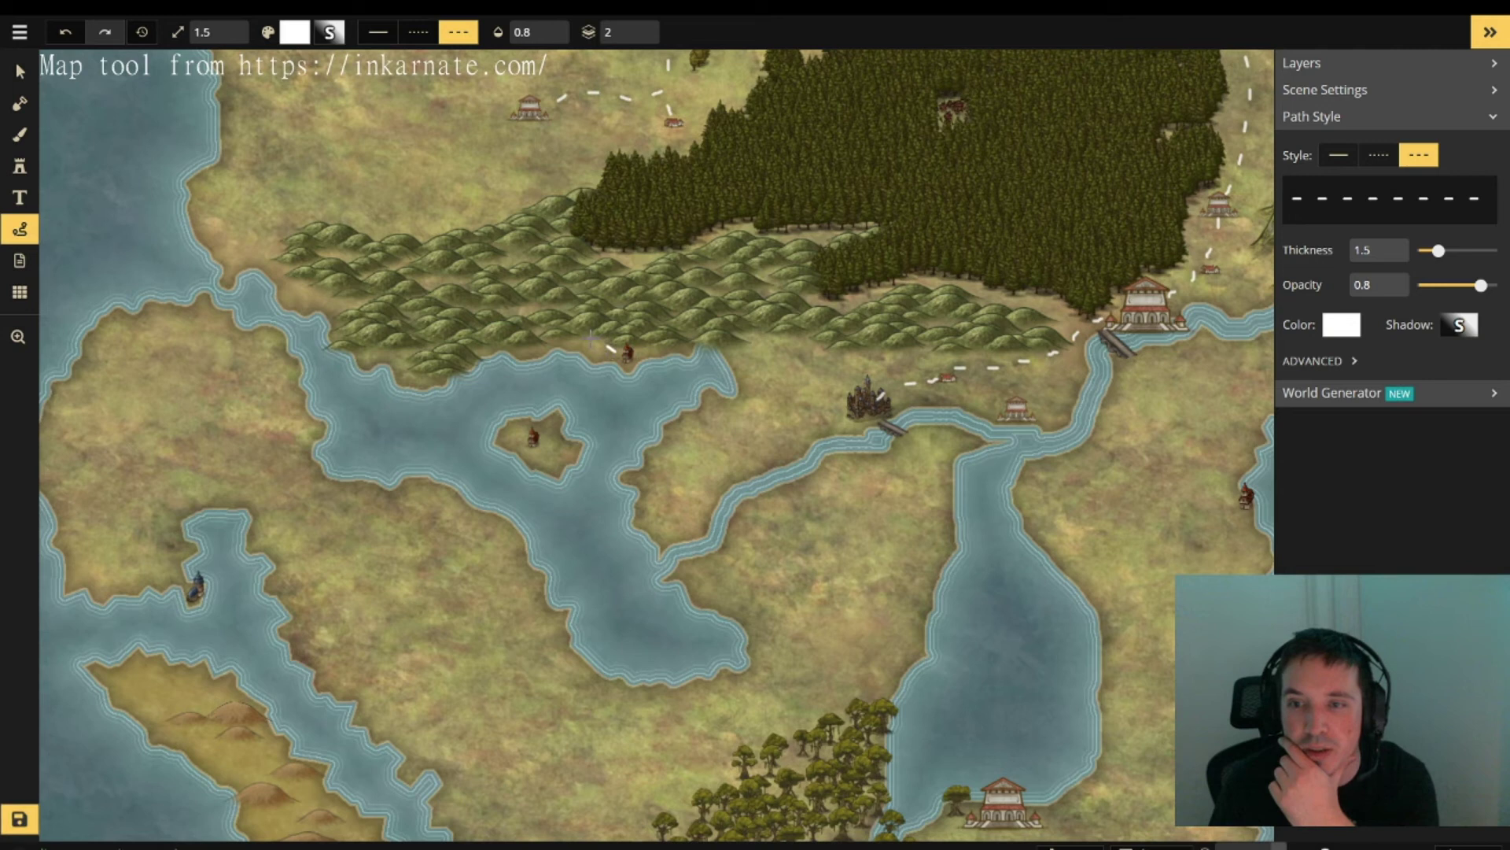
{"action": "left_click", "coordinate": [568, 318]}
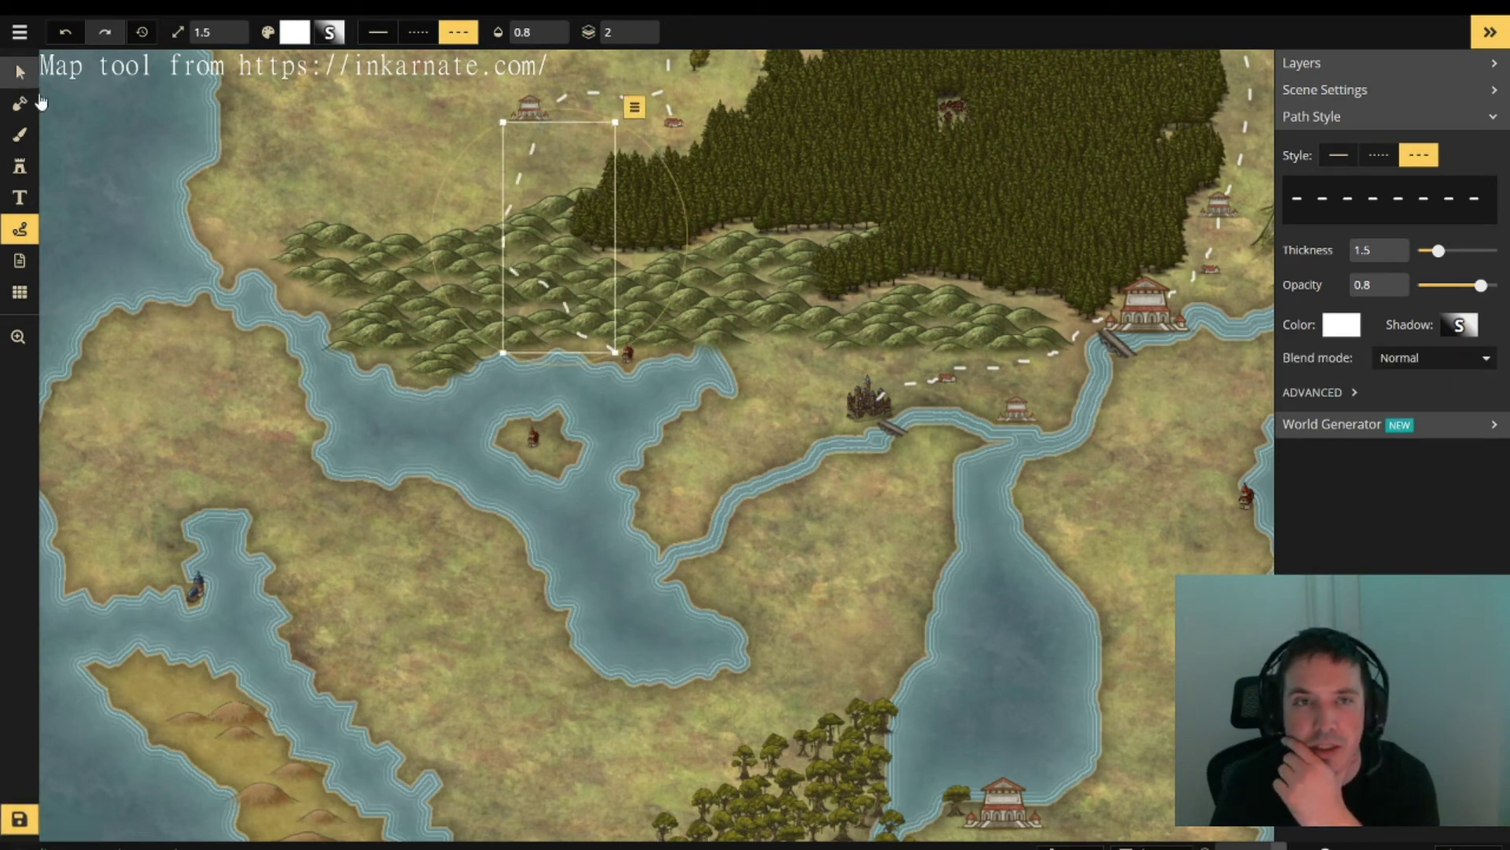
- Delete the Human Building 3 stamp at the shore end of the new dashed path
{"action": "left_click", "coordinate": [20, 72]}
{"action": "left_click", "coordinate": [639, 361]}
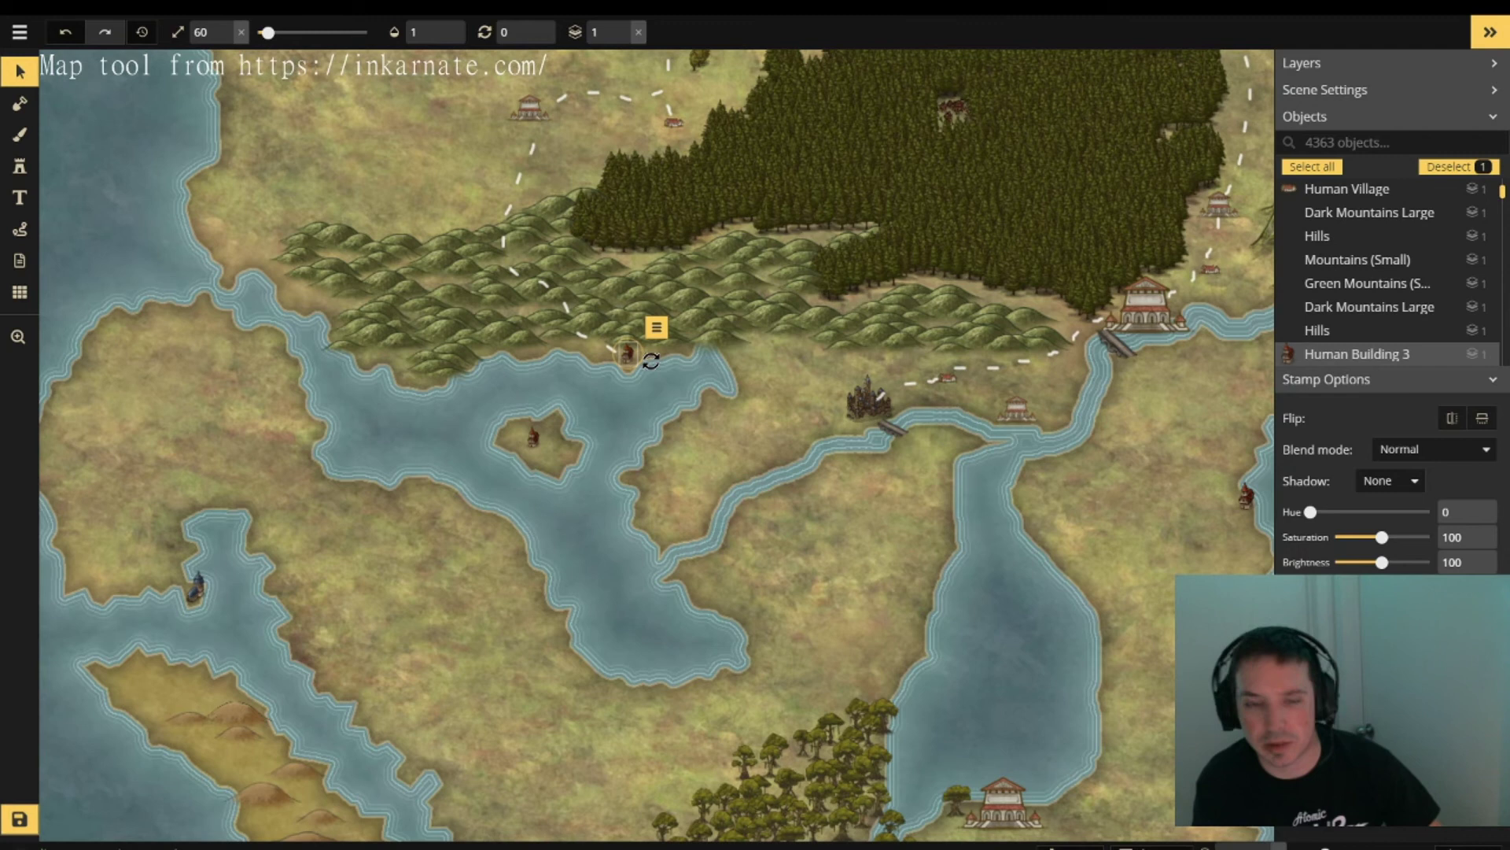
{"action": "key", "text": "Delete"}
{"action": "key", "text": "Delete"}
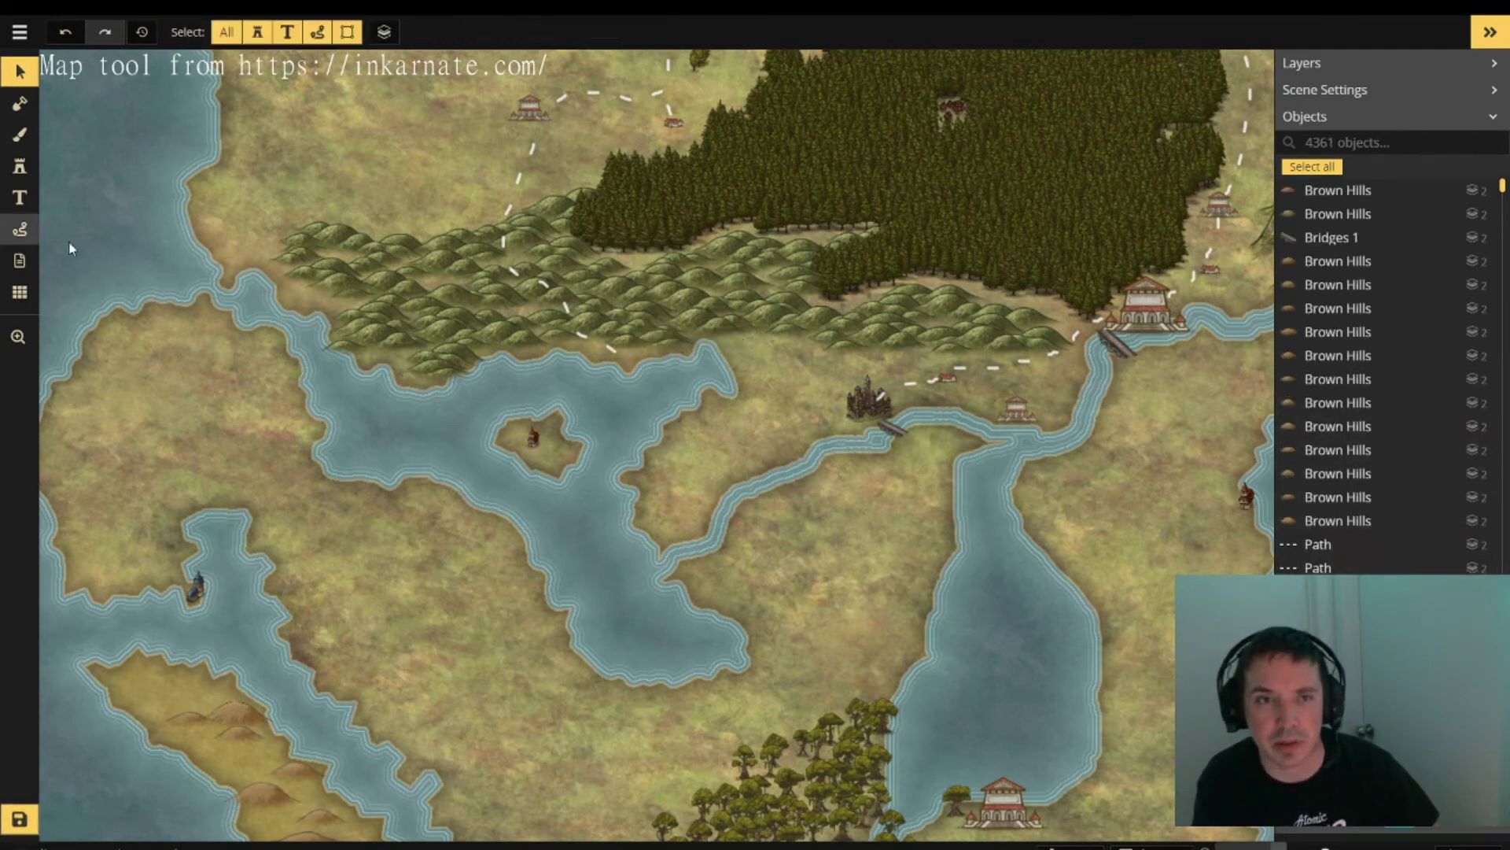
- Place a Dwarven Mountain 1 stamp at size 90 on the western green hills beside the dashed path, and deselect it
{"action": "left_click", "coordinate": [20, 166]}
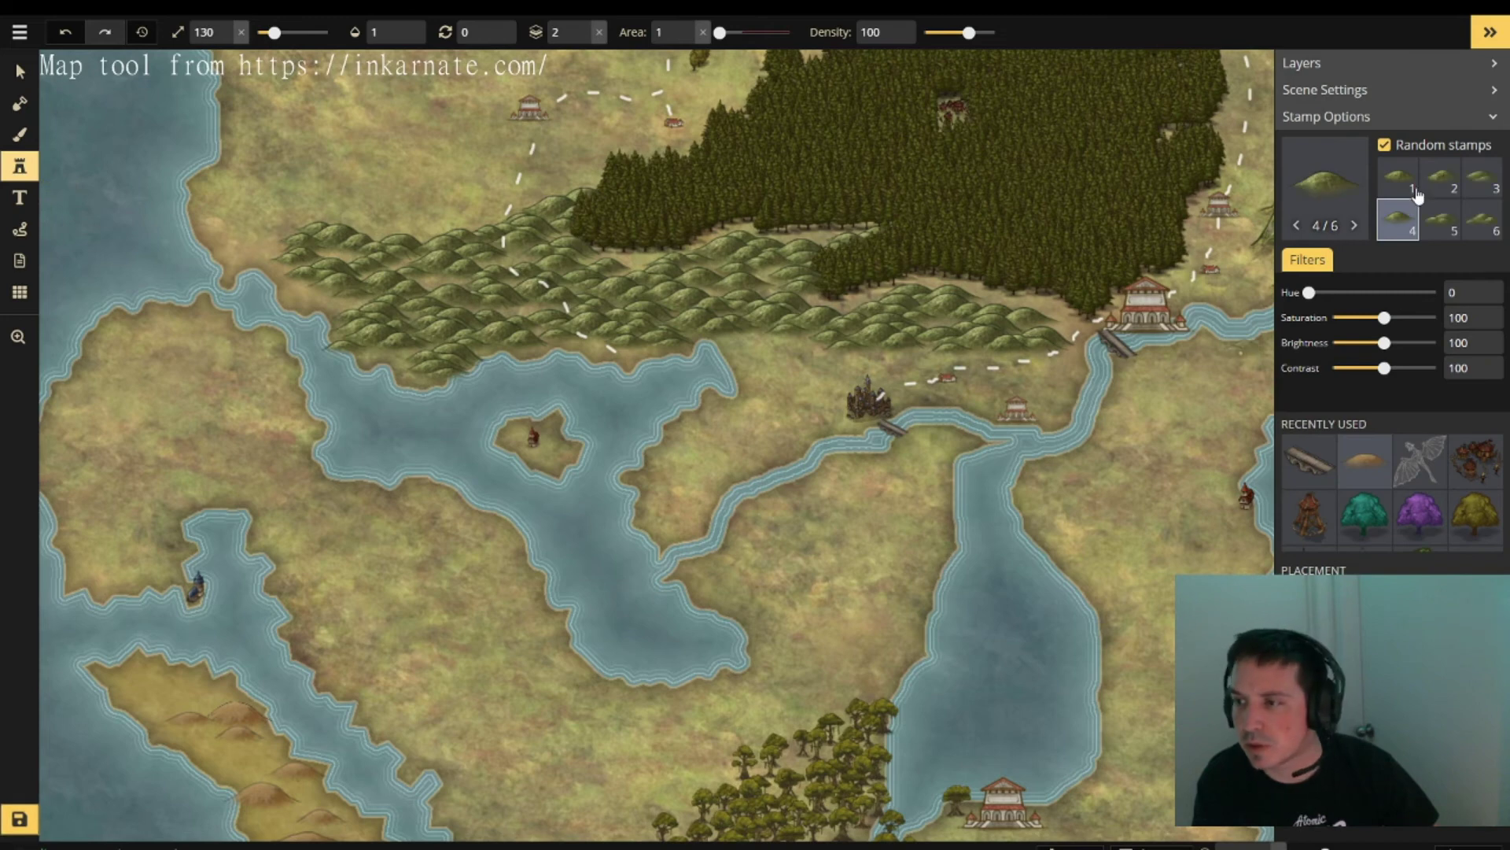
{"action": "left_click", "coordinate": [1326, 189]}
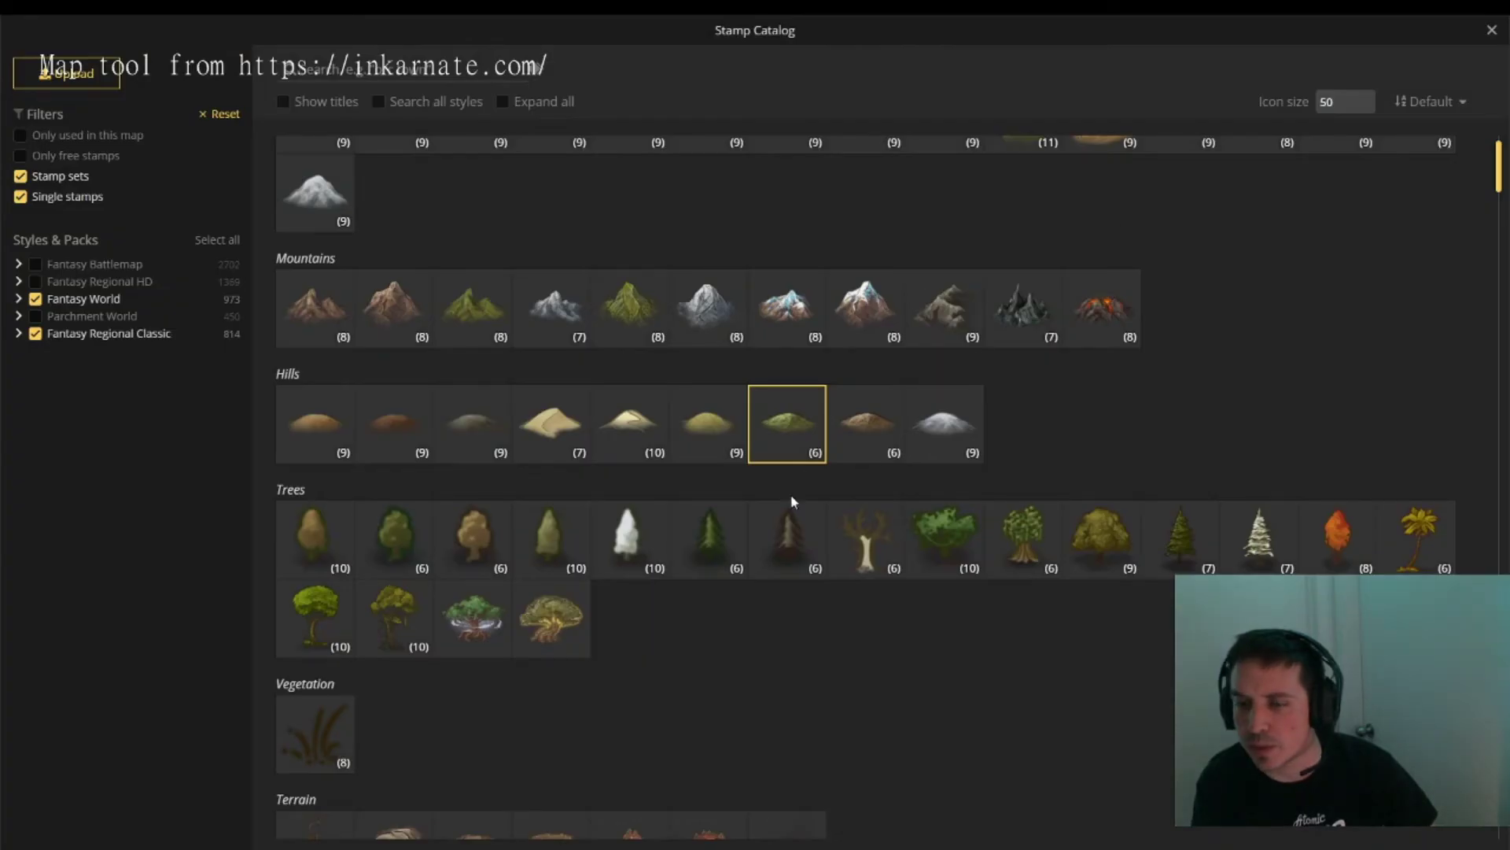
{"action": "scroll", "coordinate": [793, 501], "scroll_direction": "down", "scroll_amount": 10}
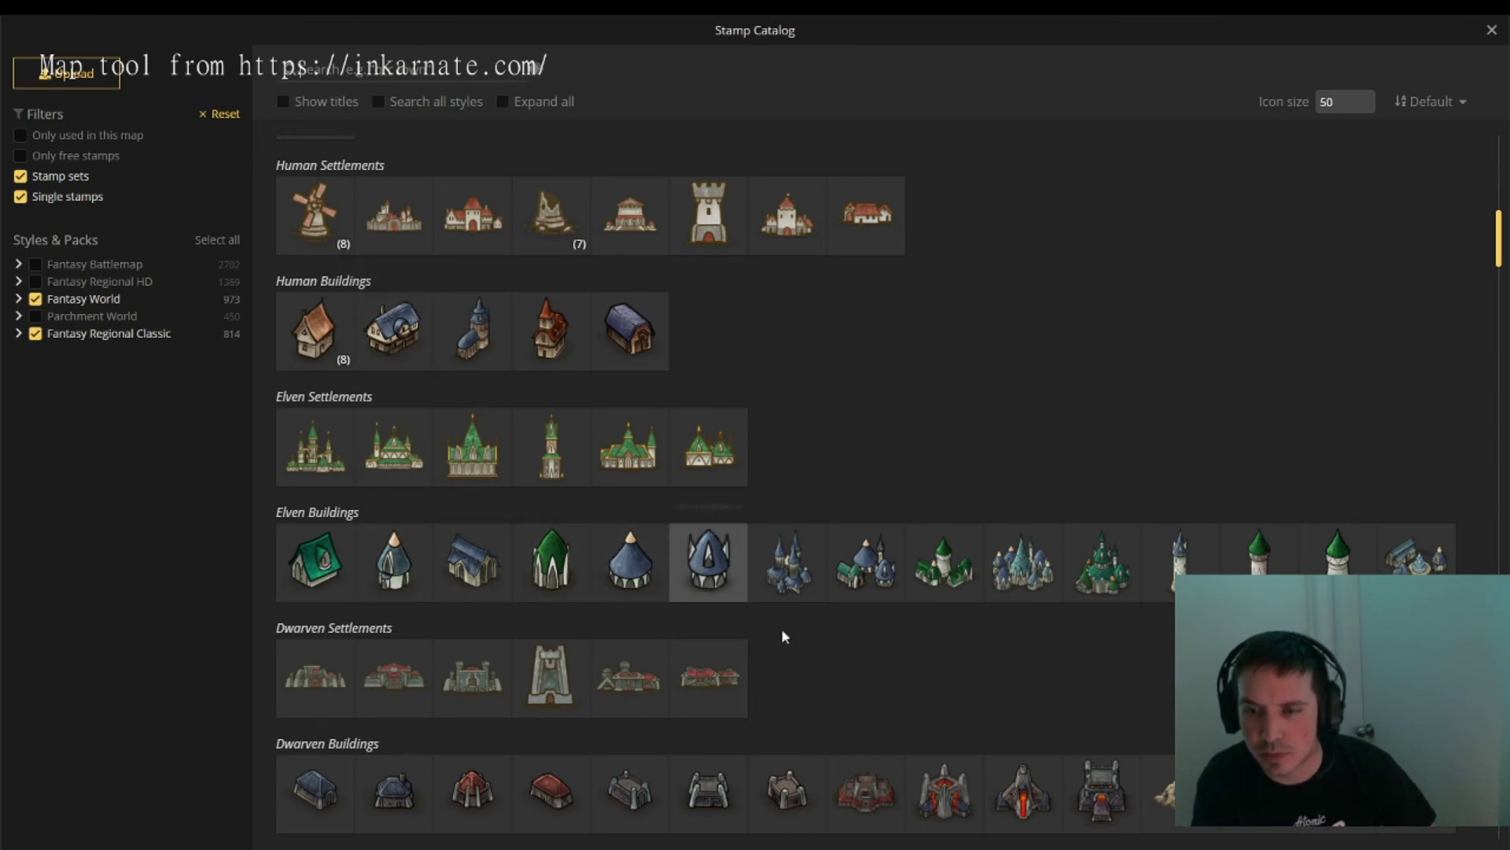
{"action": "scroll", "coordinate": [779, 641], "scroll_direction": "down", "scroll_amount": 3}
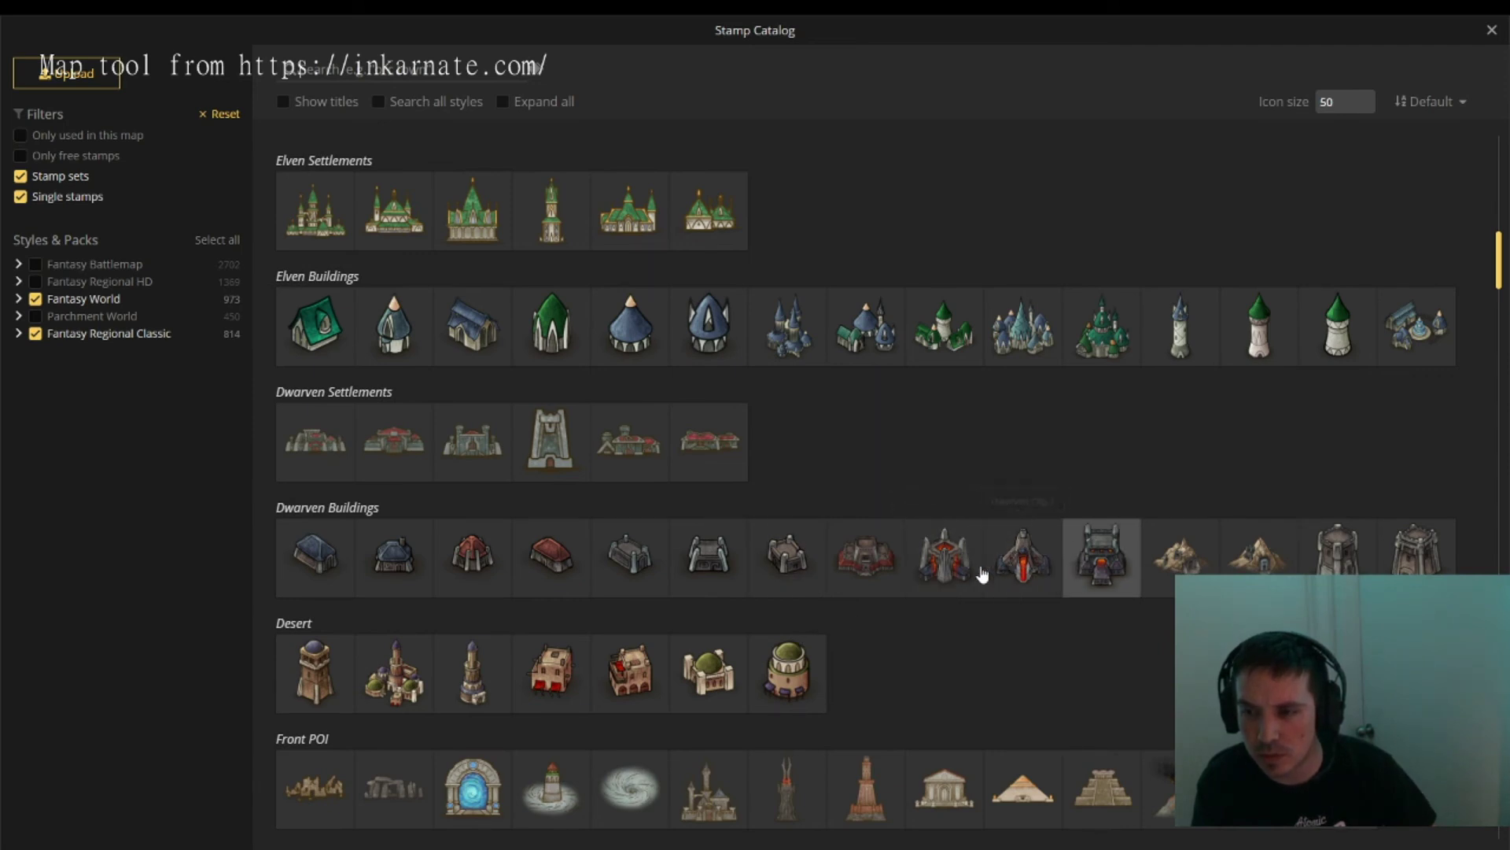
{"action": "left_click", "coordinate": [1207, 570]}
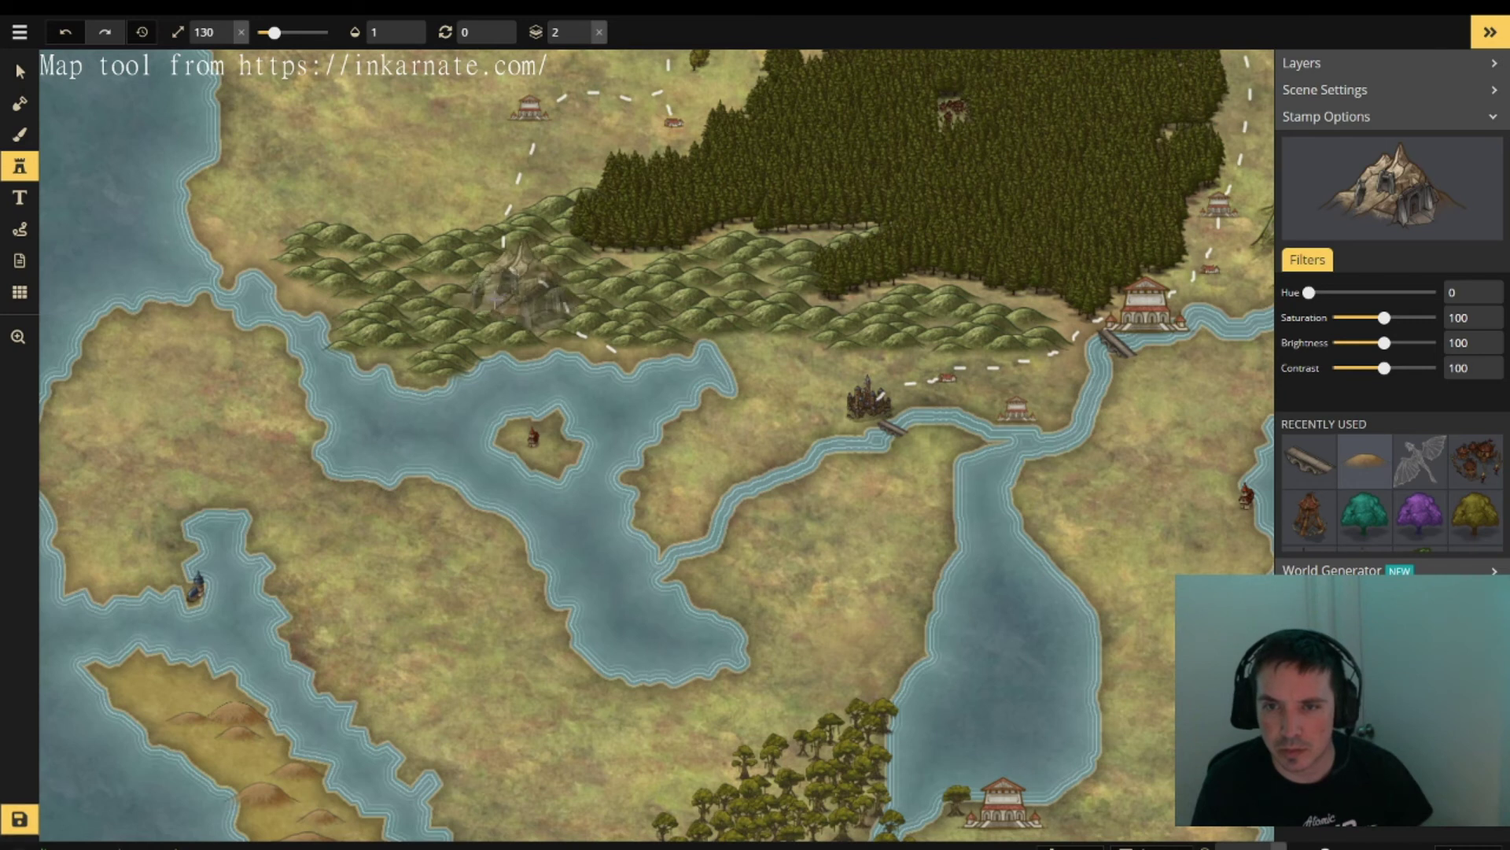
{"action": "scroll", "coordinate": [441, 283], "scroll_direction": "down", "scroll_amount": 1}
{"action": "scroll", "coordinate": [443, 285], "scroll_direction": "down", "scroll_amount": 3}
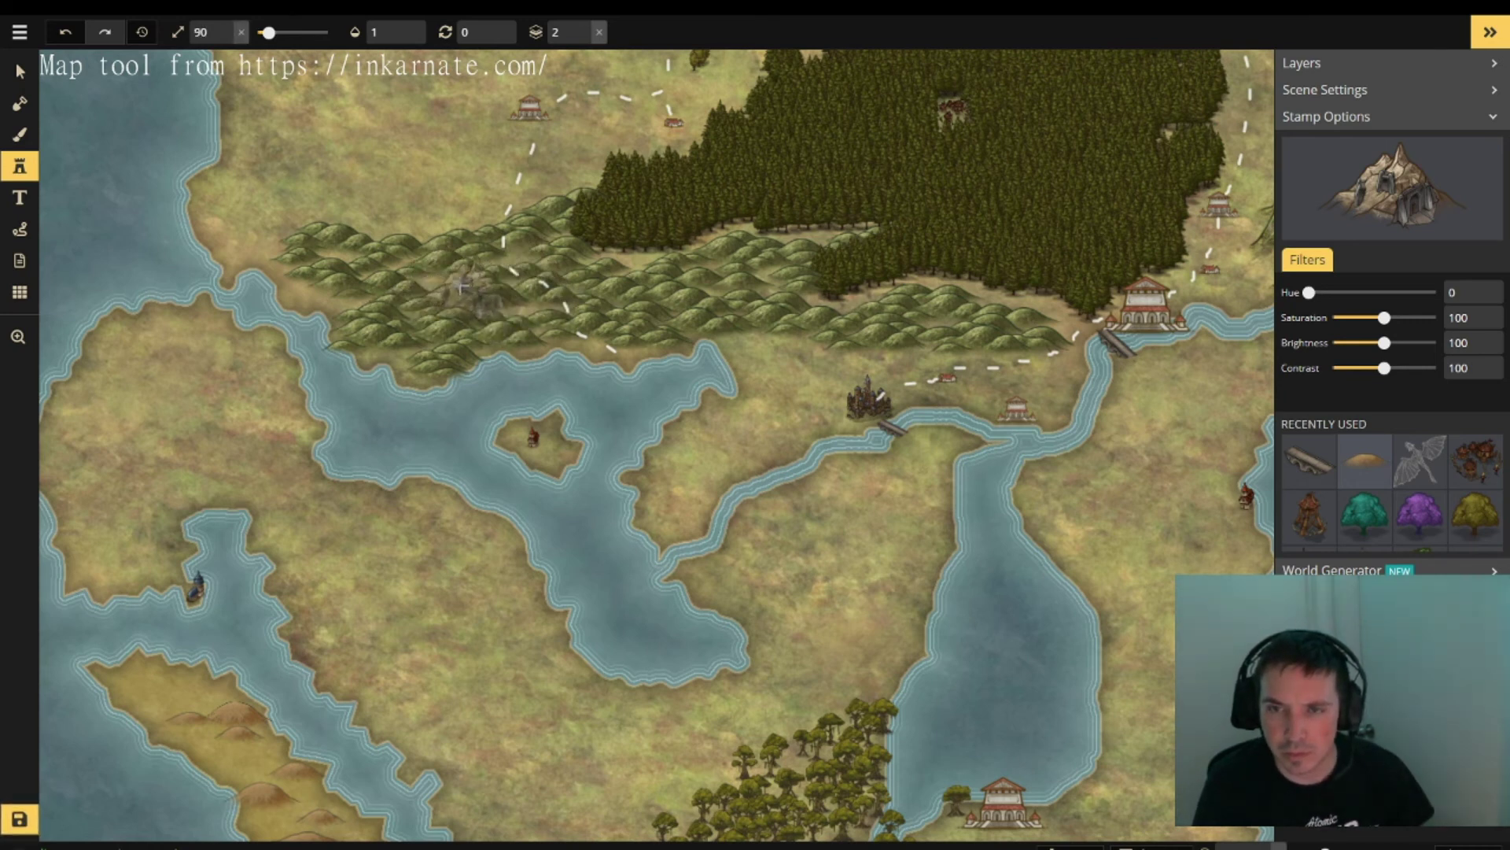
{"action": "left_click", "coordinate": [459, 283]}
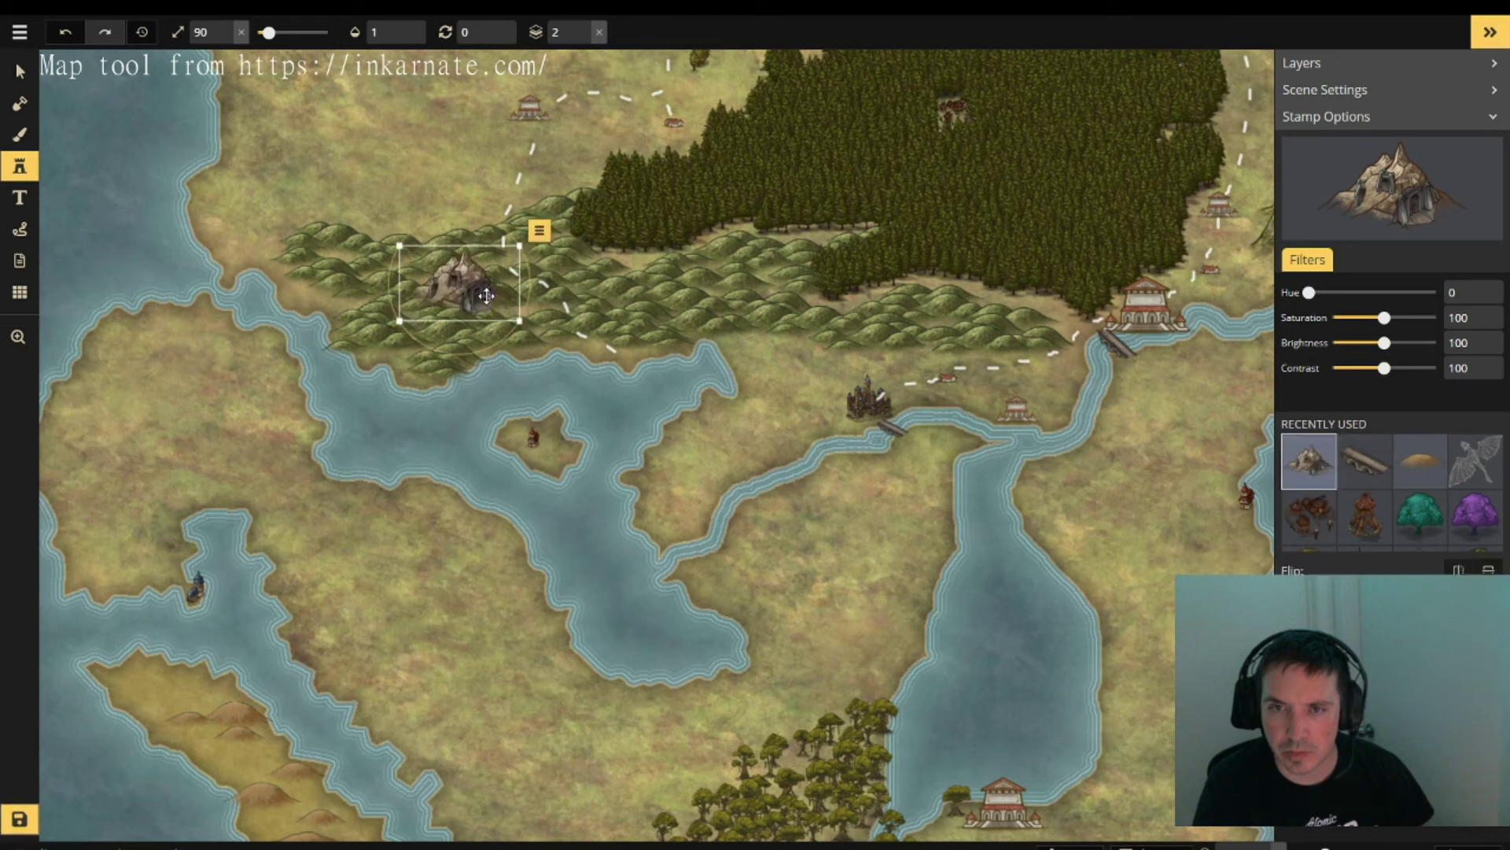
{"action": "left_click", "coordinate": [20, 71]}
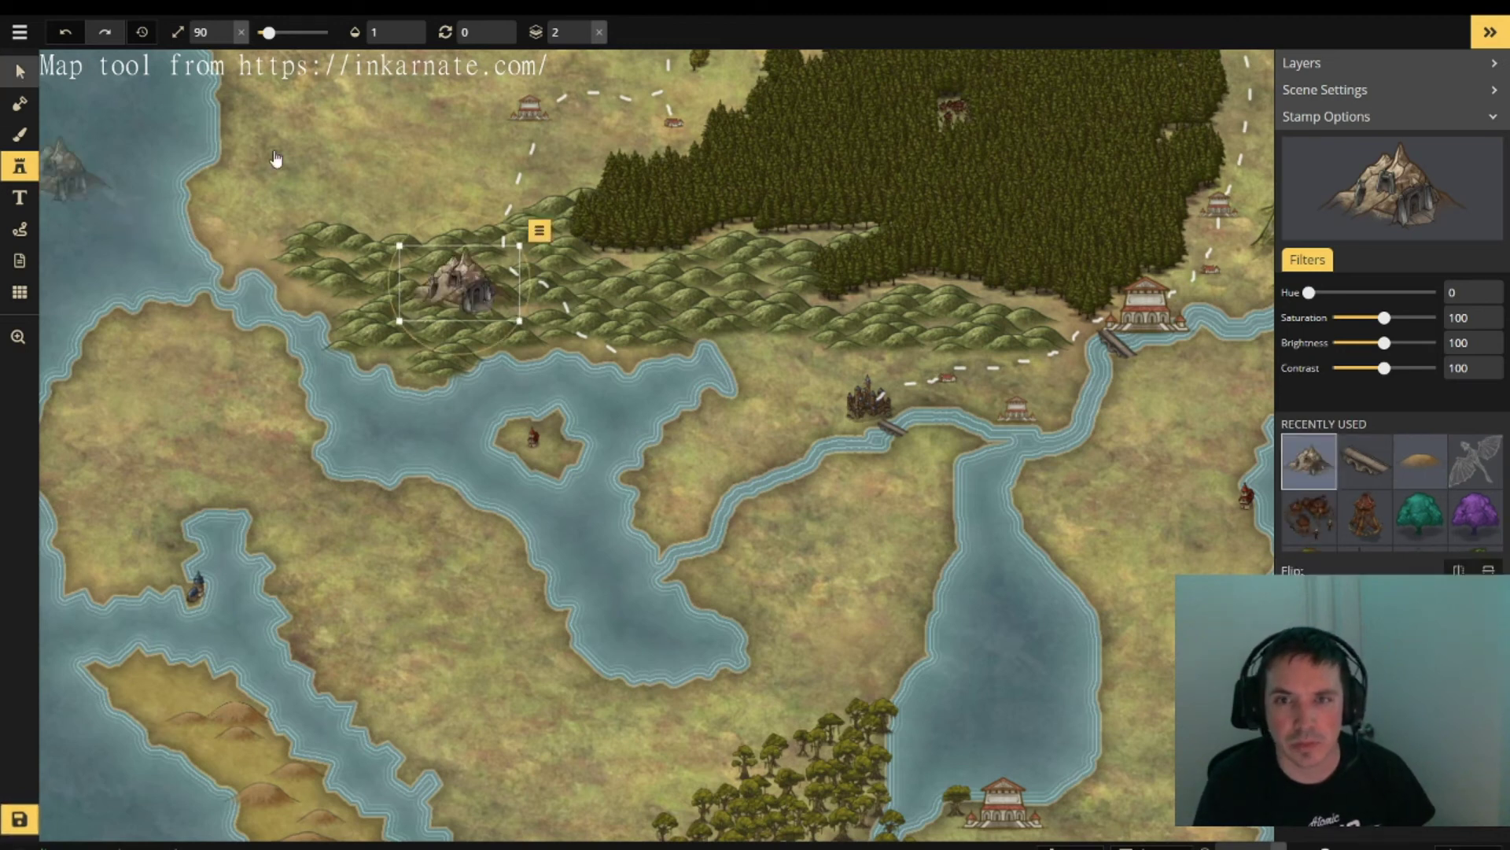
{"action": "left_click", "coordinate": [385, 173]}
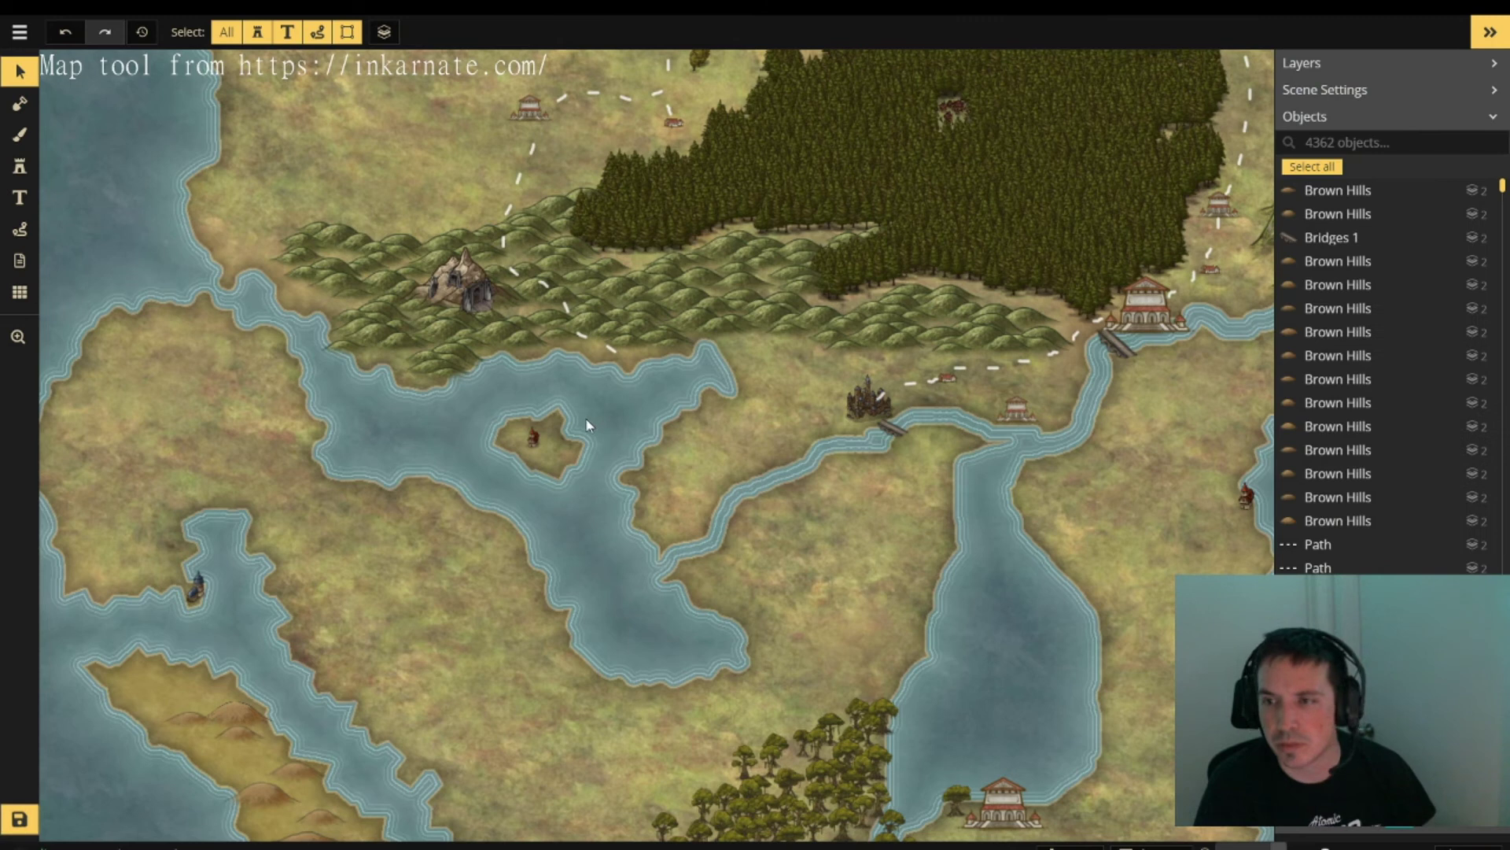
- Draw a dotted path from the building inside the dark forest northwest to the temple on the dashed road
{"action": "scroll", "coordinate": [612, 429], "scroll_direction": "down", "scroll_amount": 5}
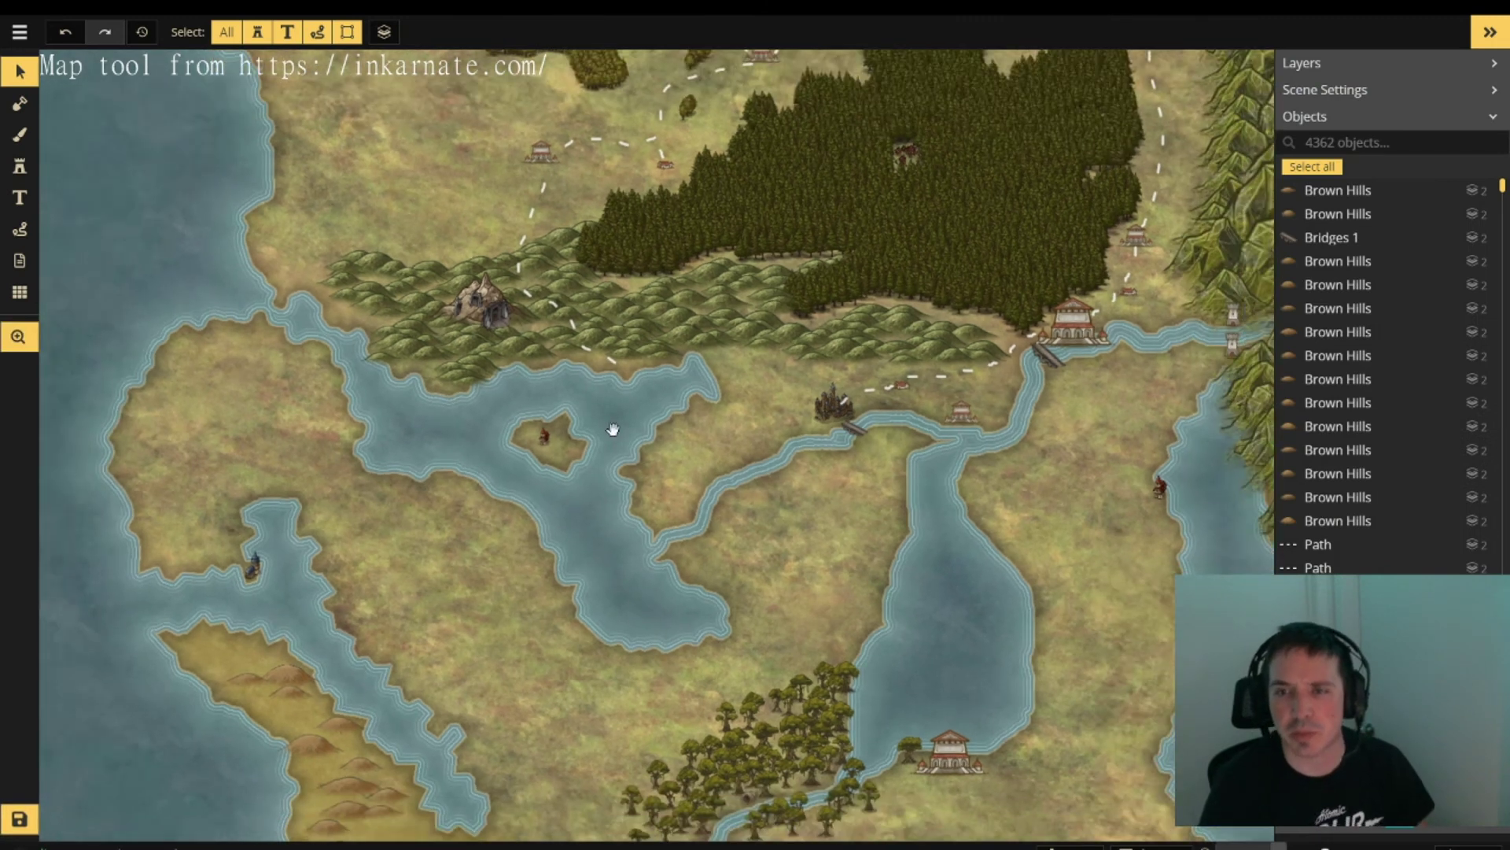
{"action": "scroll", "coordinate": [615, 419], "scroll_direction": "down", "scroll_amount": 1}
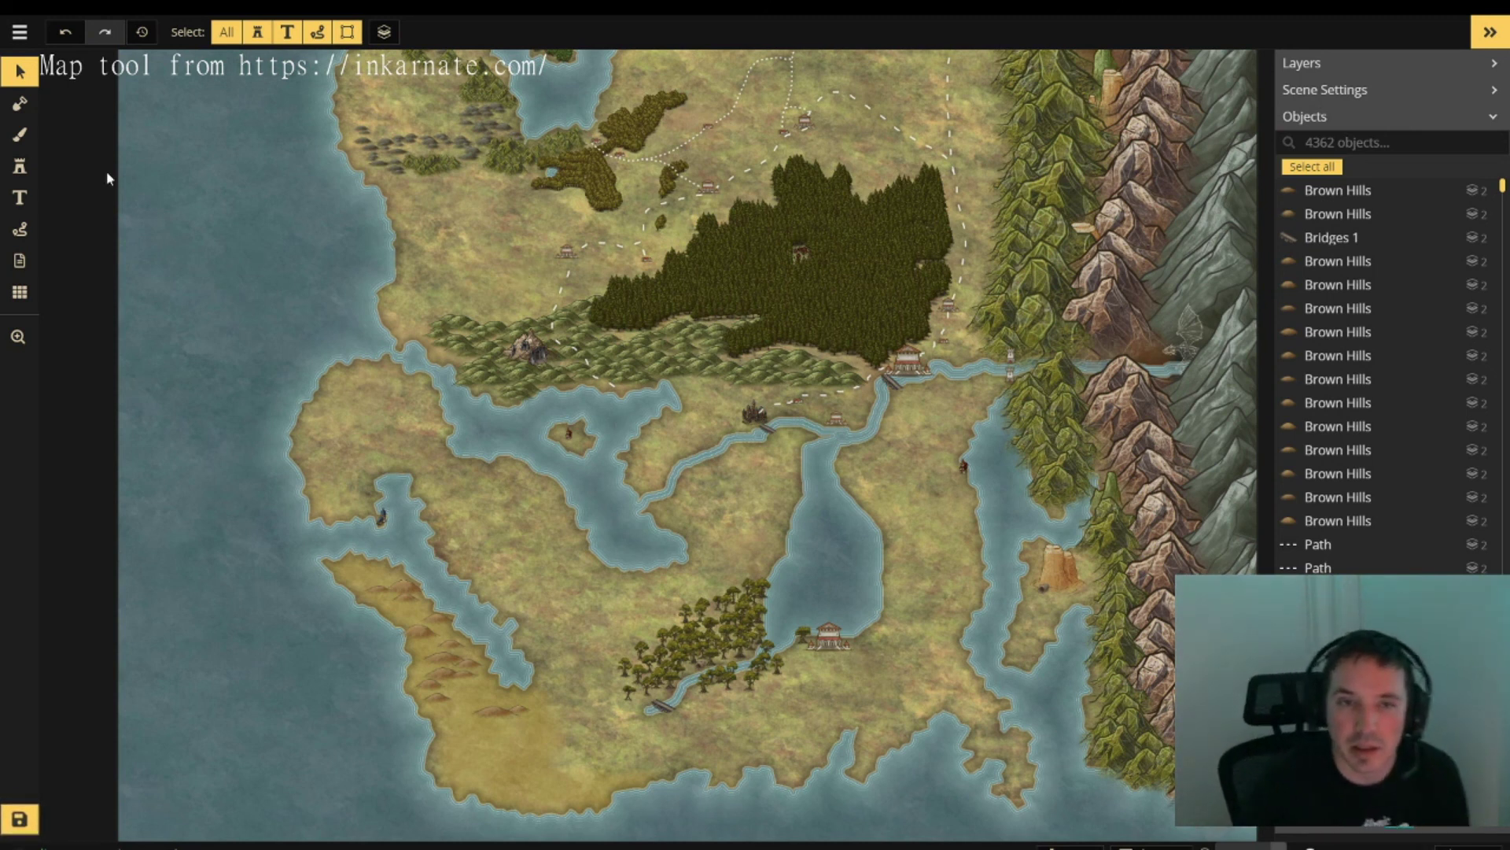
{"action": "left_click", "coordinate": [20, 229]}
{"action": "left_click", "coordinate": [1379, 155]}
{"action": "left_click_drag", "start_coordinate": [793, 245], "coordinate": [706, 186]}
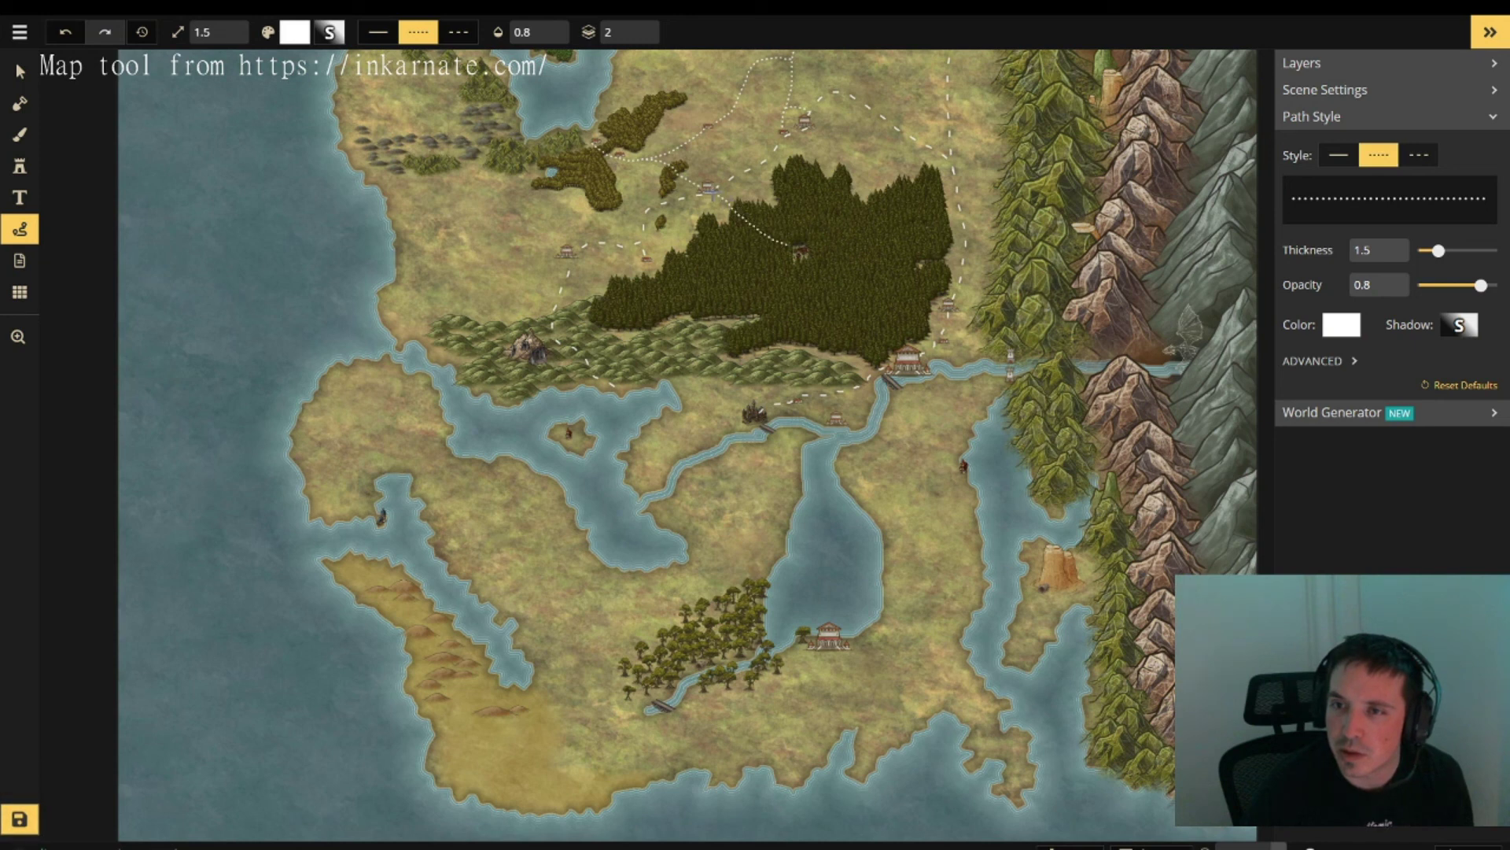
- Draw a dotted path from the dark forest's building southeast to the settlement by the river bridge, and switch to selecting objects
{"action": "left_click_drag", "start_coordinate": [826, 271], "coordinate": [890, 363]}
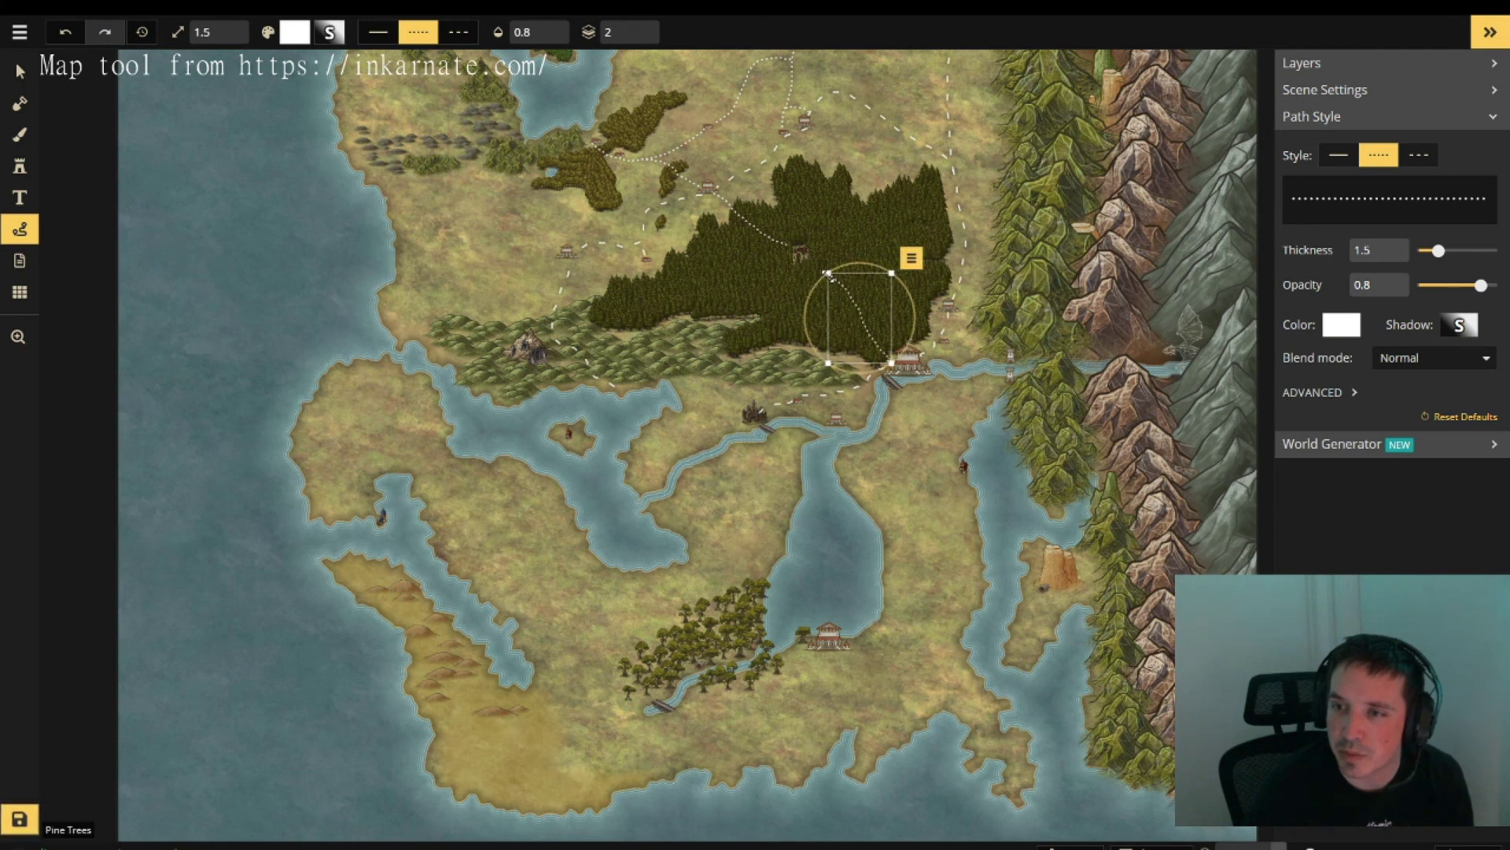
{"action": "mouse_move", "coordinate": [828, 273]}
{"action": "left_mouse_down"}
{"action": "mouse_move", "coordinate": [810, 246]}
{"action": "mouse_move", "coordinate": [792, 260]}
{"action": "mouse_move", "coordinate": [828, 249]}
{"action": "mouse_move", "coordinate": [828, 278]}
{"action": "left_mouse_up"}
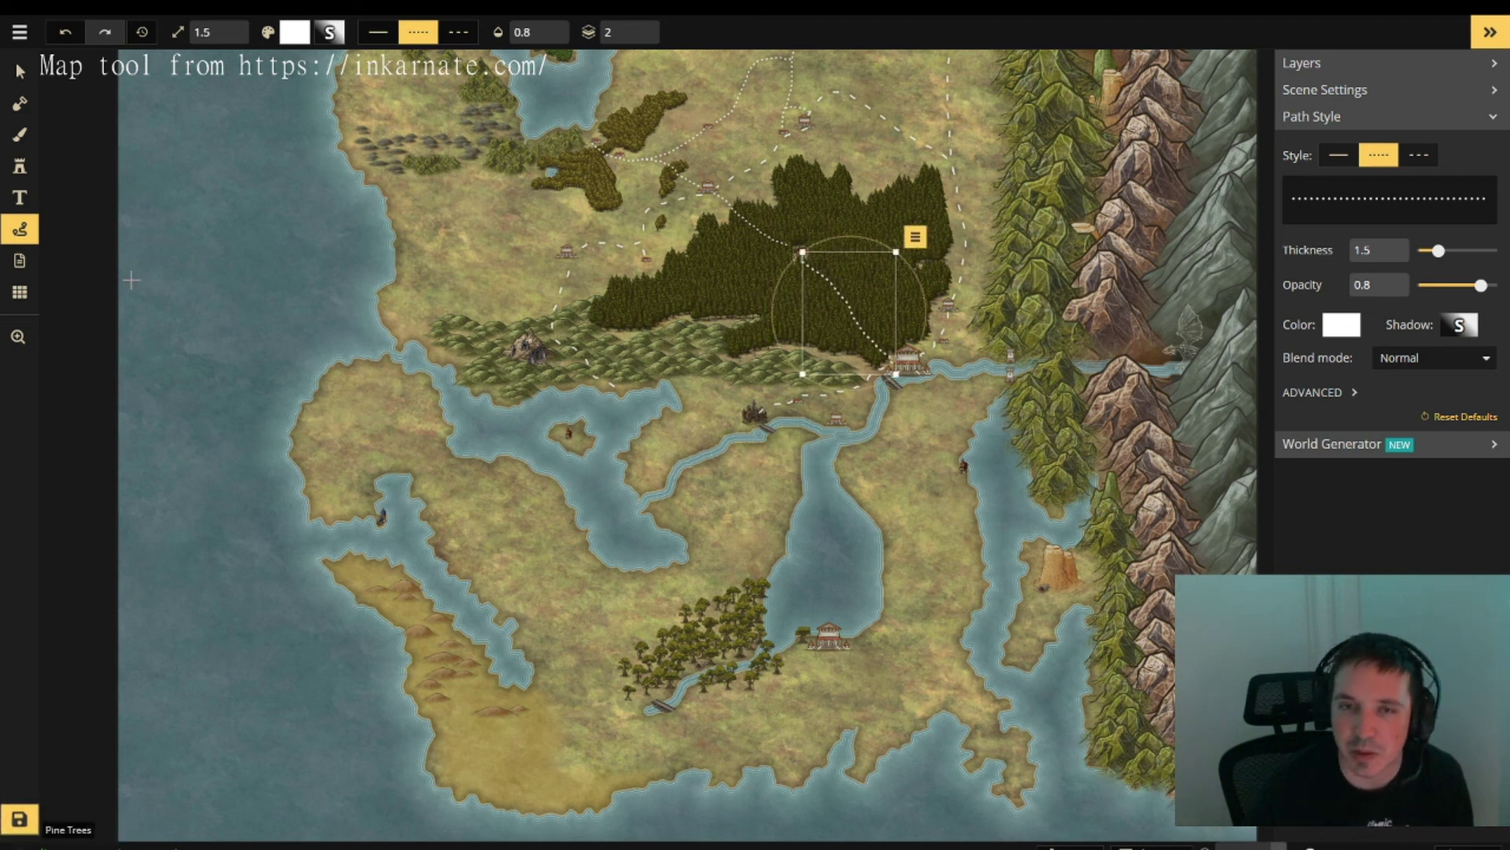
{"action": "left_click", "coordinate": [23, 82]}
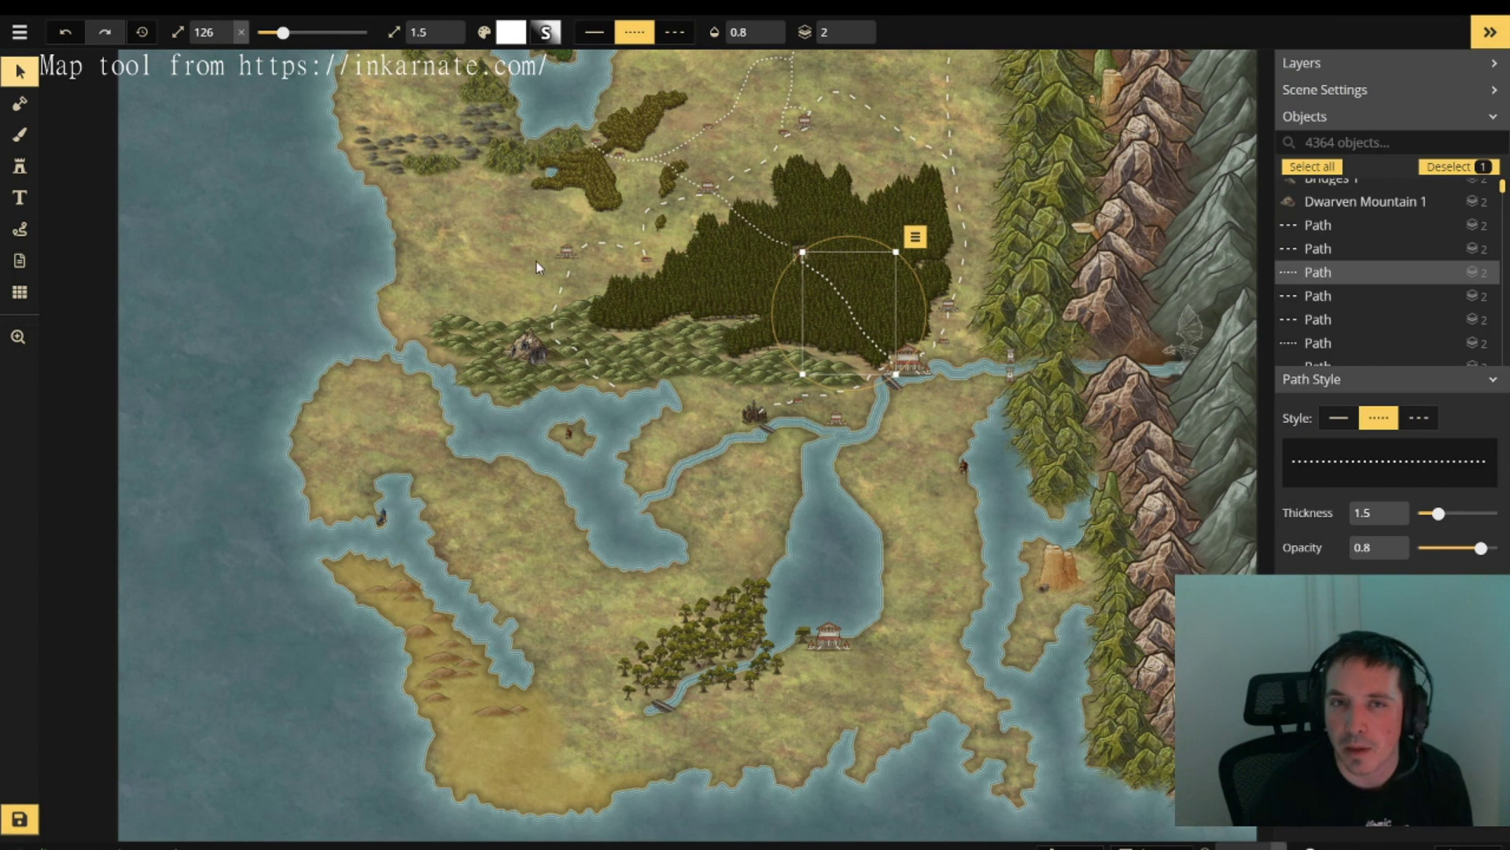